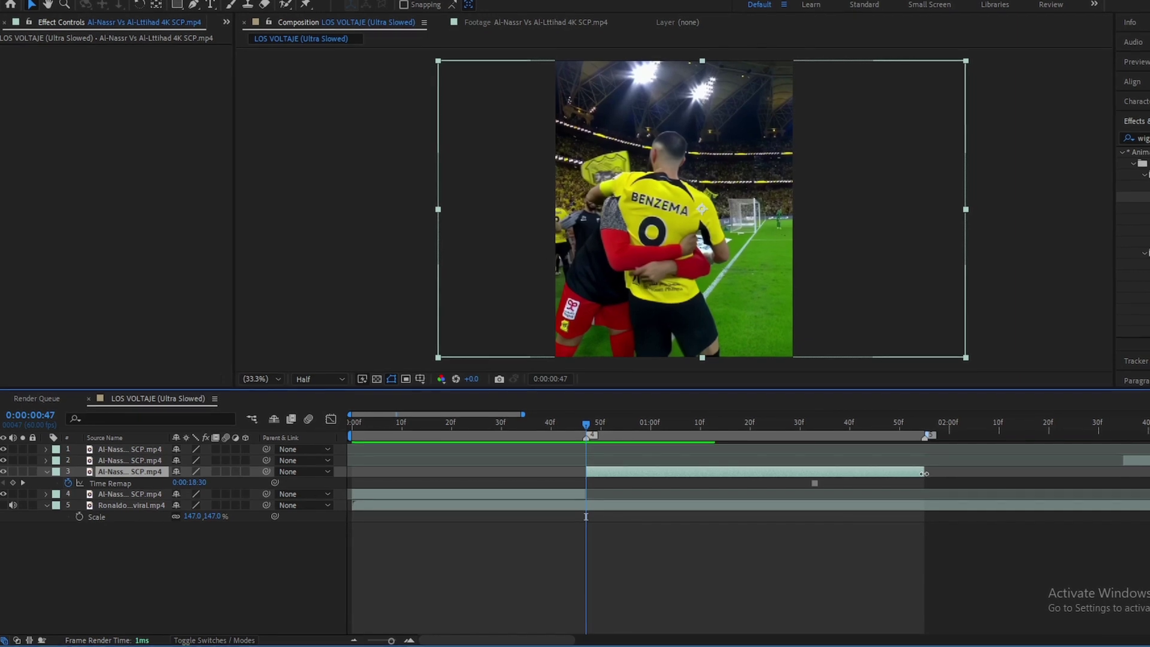
key(=)
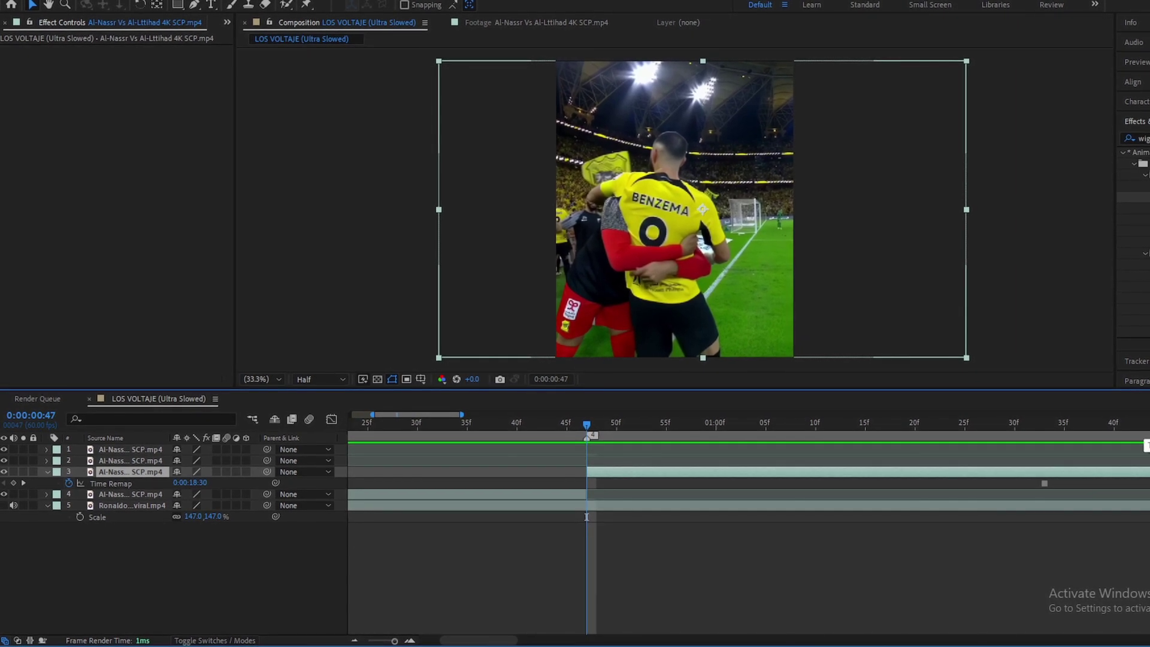
click(921, 427)
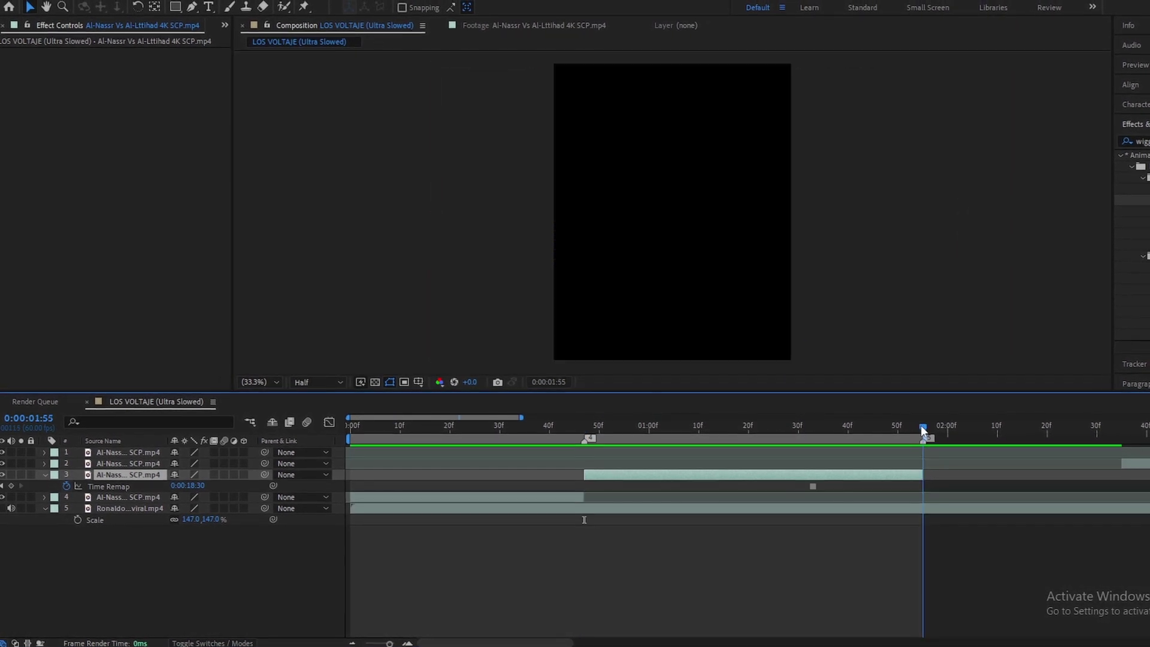
right_click(881, 444)
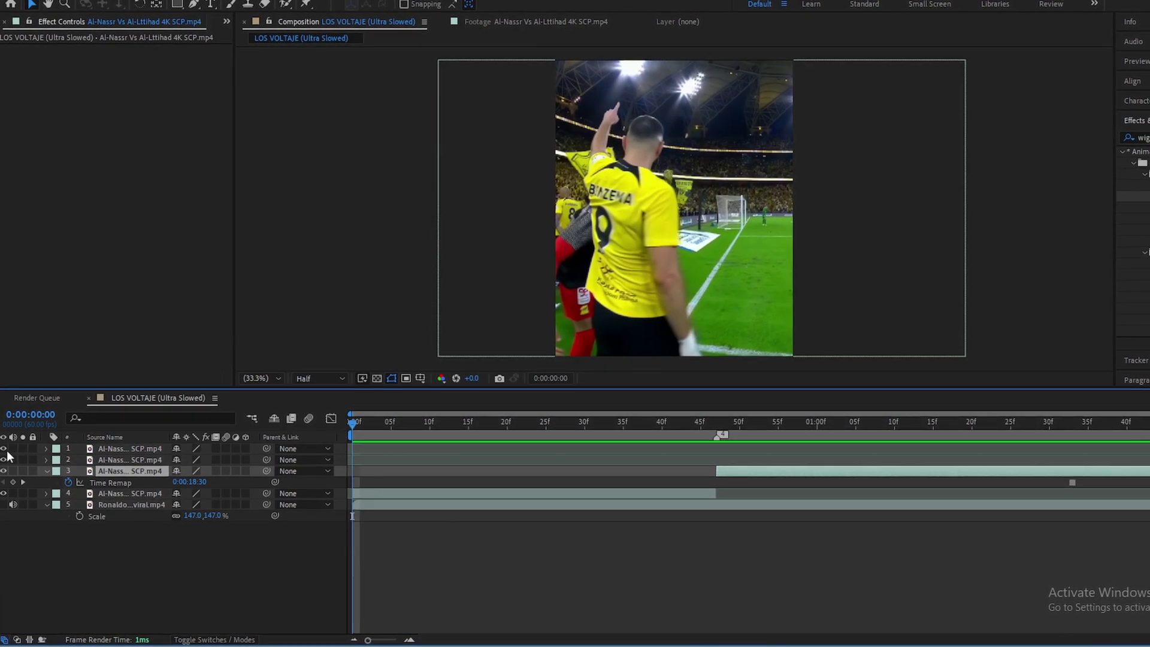
Pre-compose the third layer's clip, moving all attributes into the new composition with its duration adjusted to the layer's time span
click(47, 471)
right_click(764, 471)
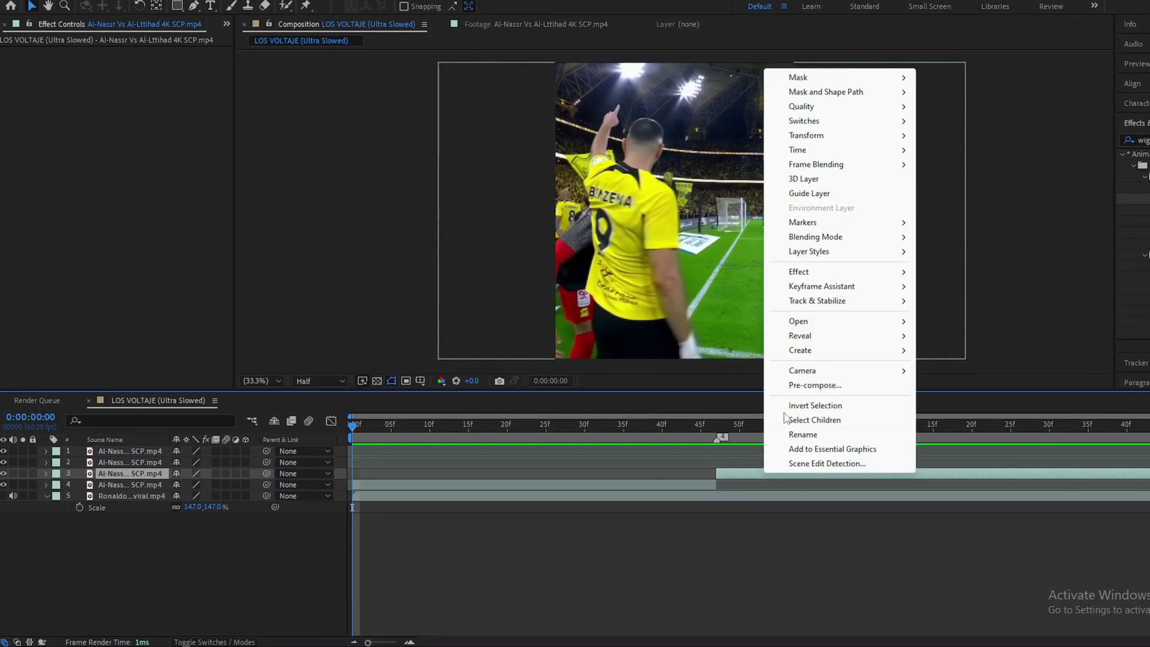
click(815, 385)
click(517, 321)
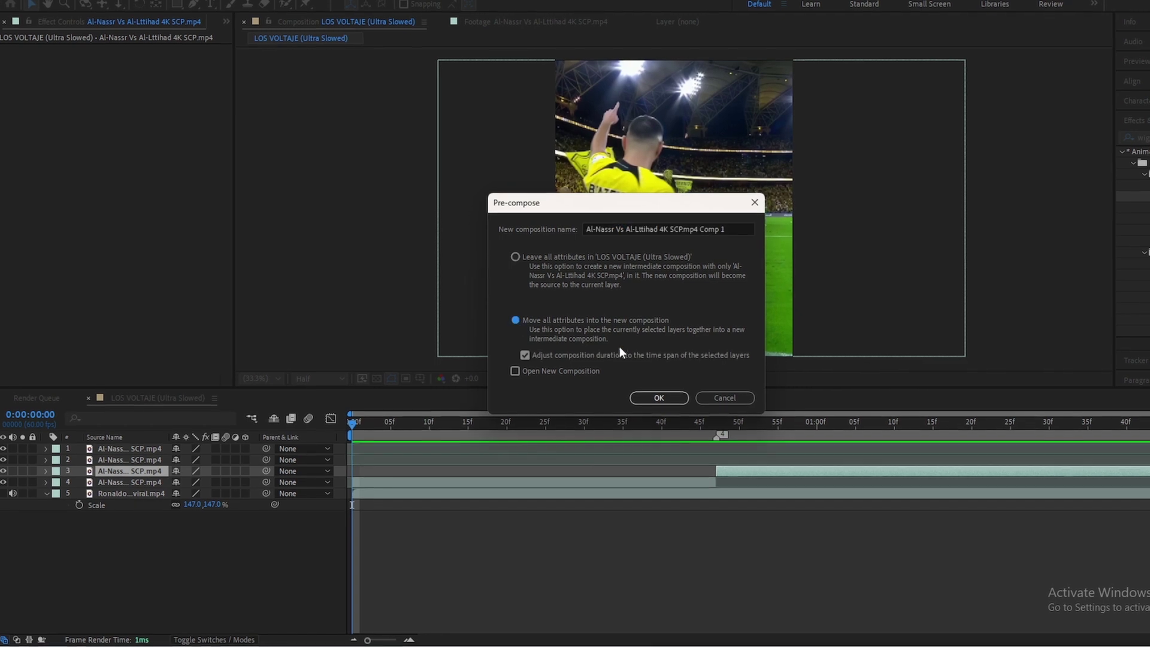
click(658, 397)
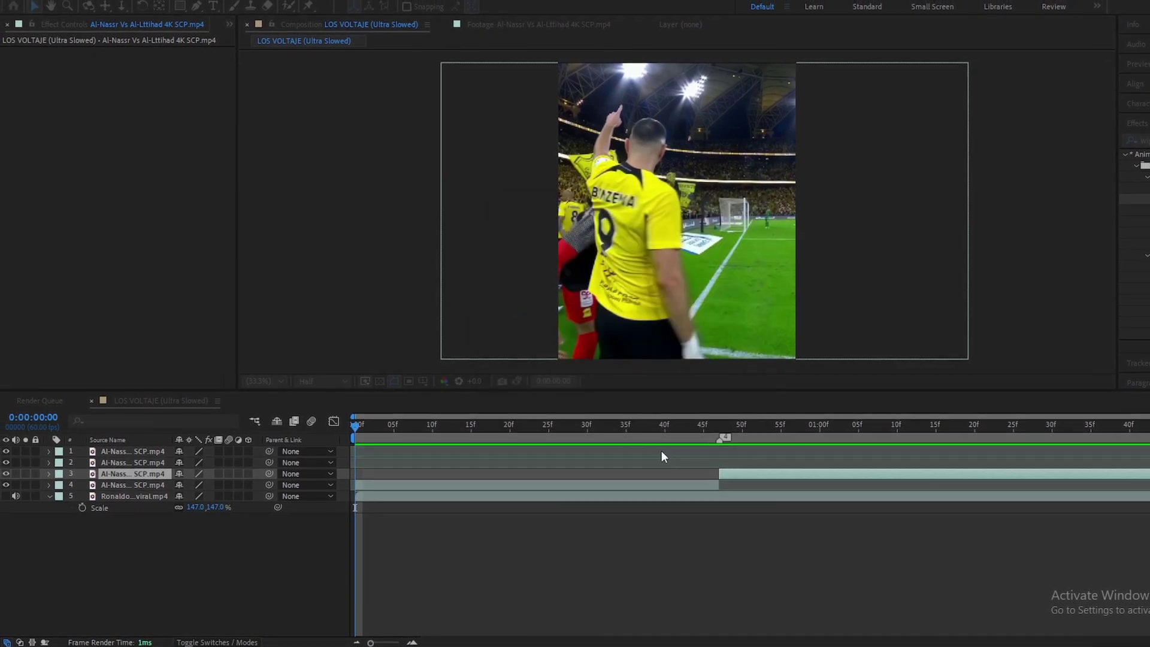
Pre-compose the fourth layer's opening clip with all attributes moved and the duration adjusted, and preview the sequence
right_click(677, 480)
click(709, 396)
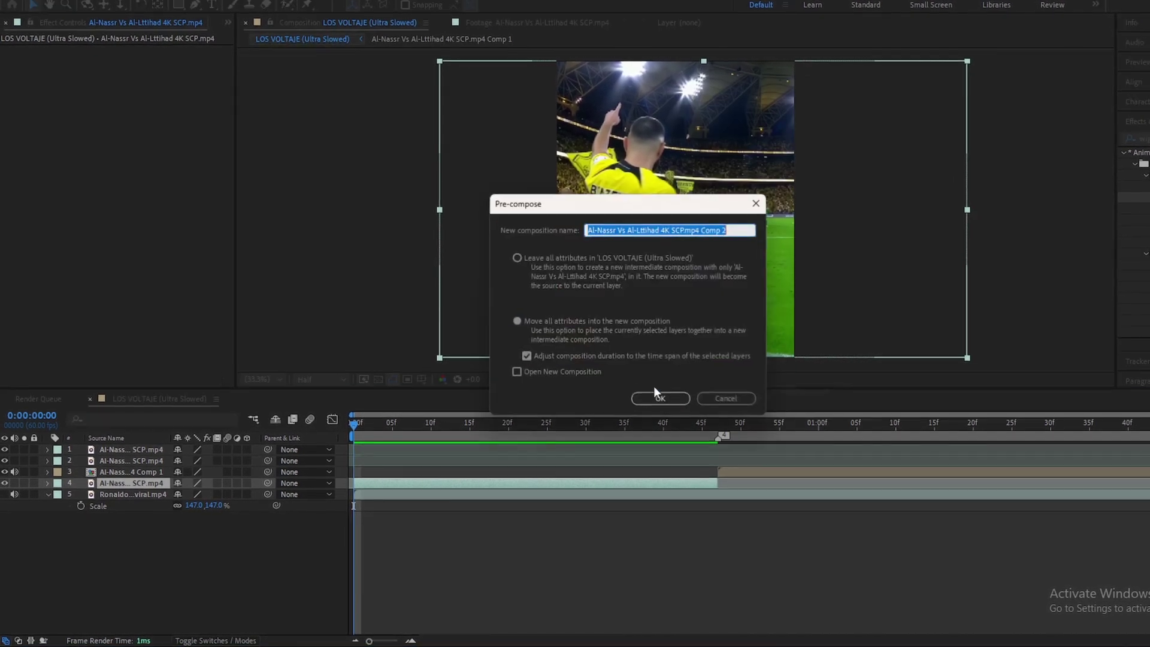
click(641, 403)
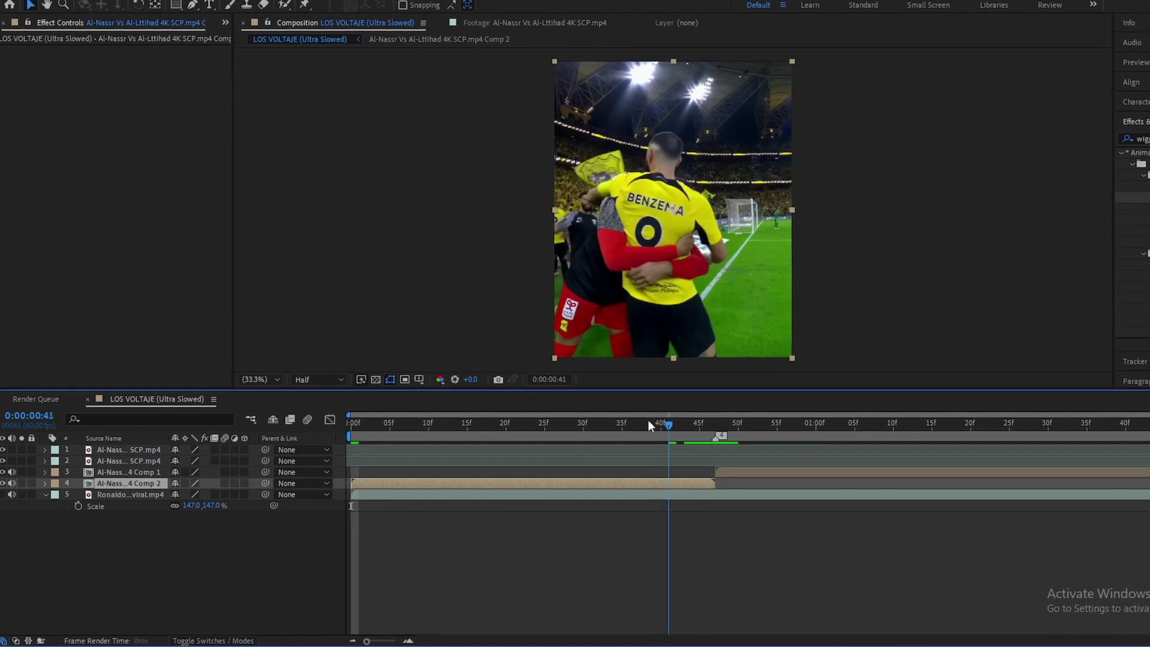
click(529, 424)
key(space)
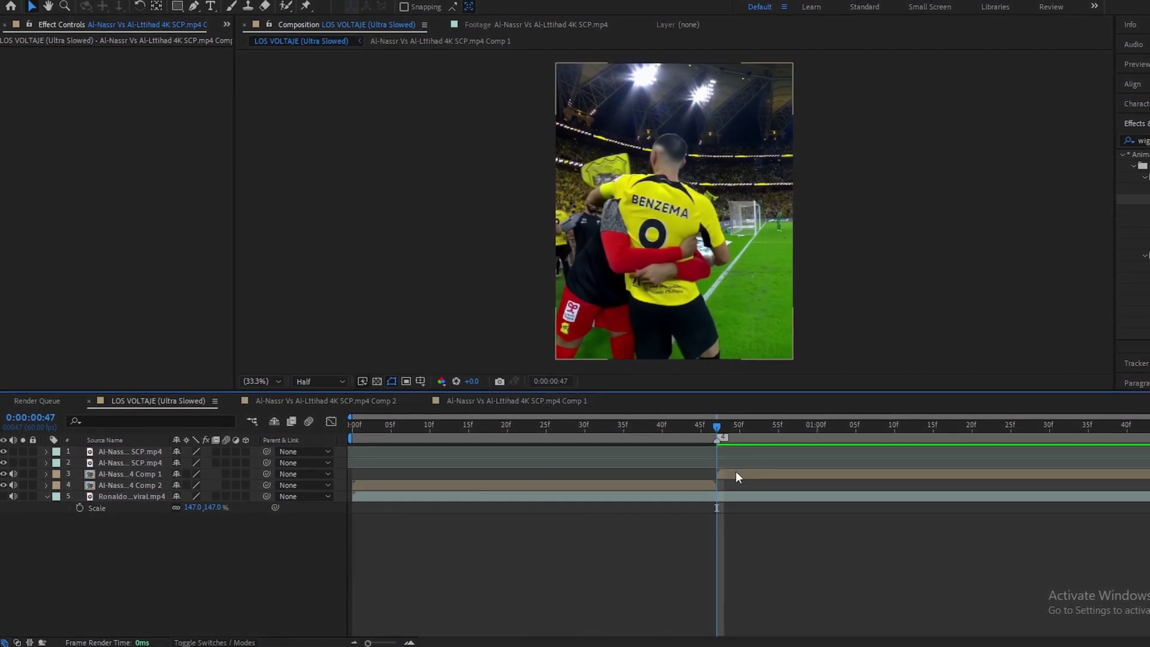
Add Scale keyframes to the Comp 1 layer at 0:00:00:47 and 0:00:01:08, and return to the first one
click(735, 472)
key(s)
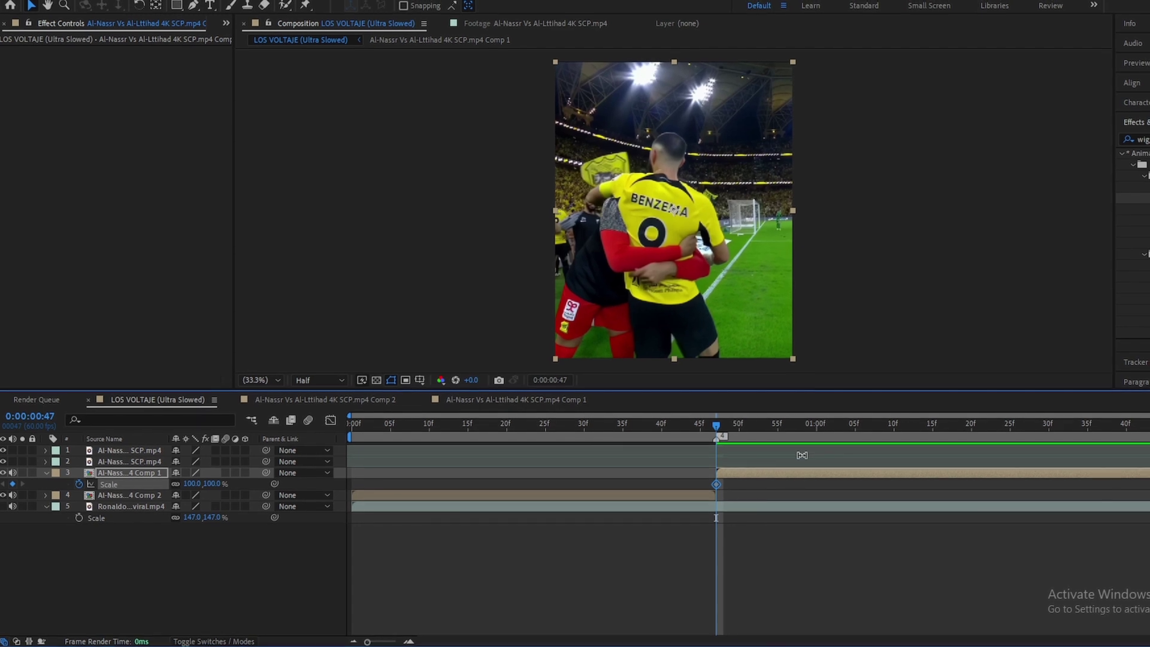
drag(857, 432, 877, 438)
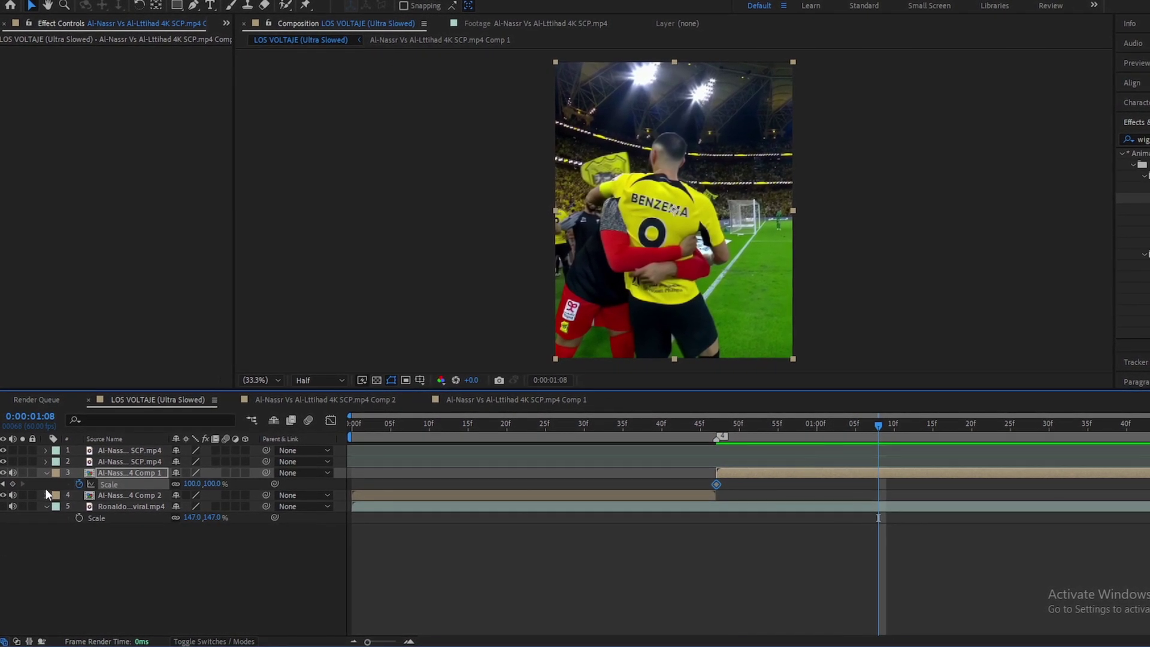
click(14, 484)
click(4, 484)
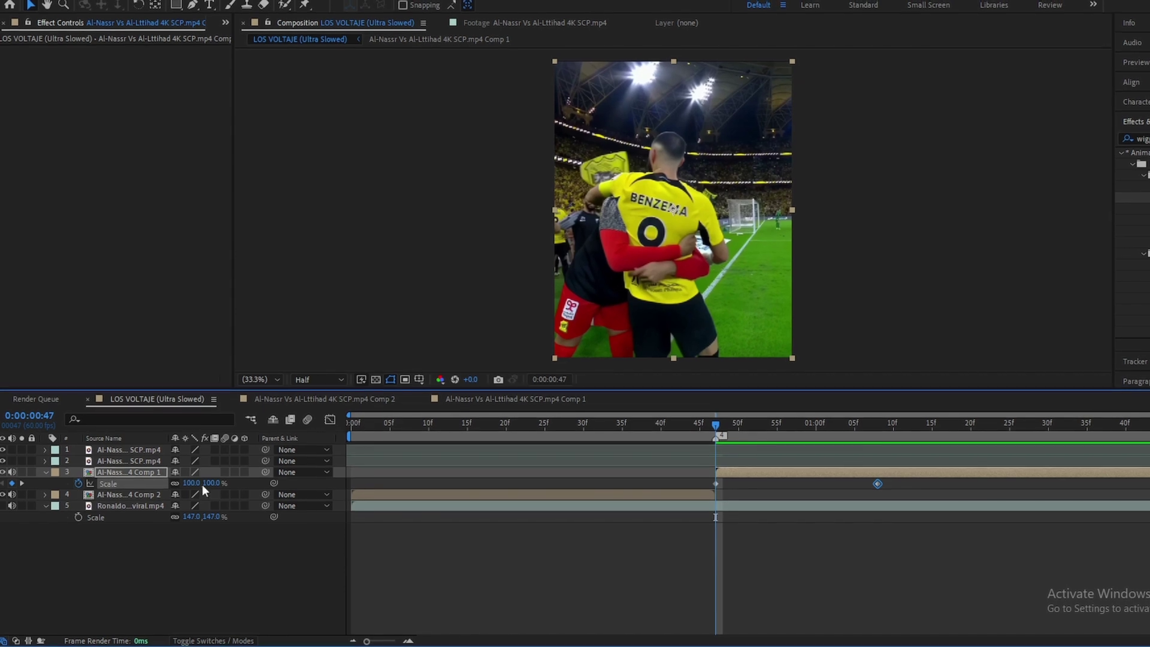
Try a scale of 115% on the Comp 1 layer's first keyframe
click(212, 486)
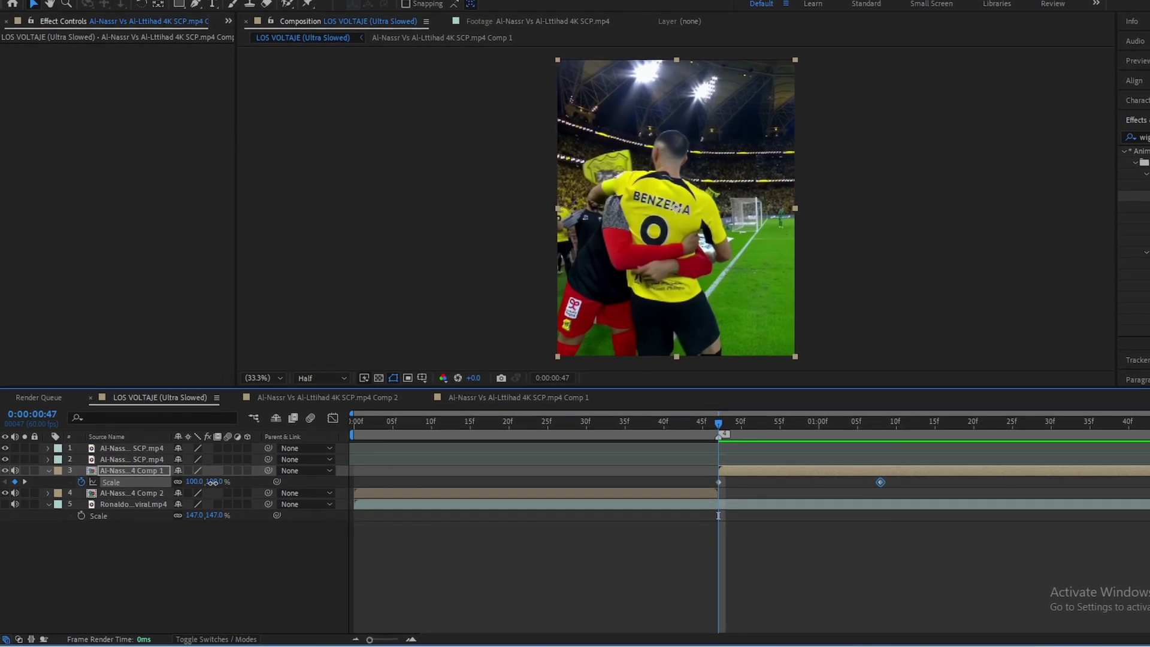
text(115)
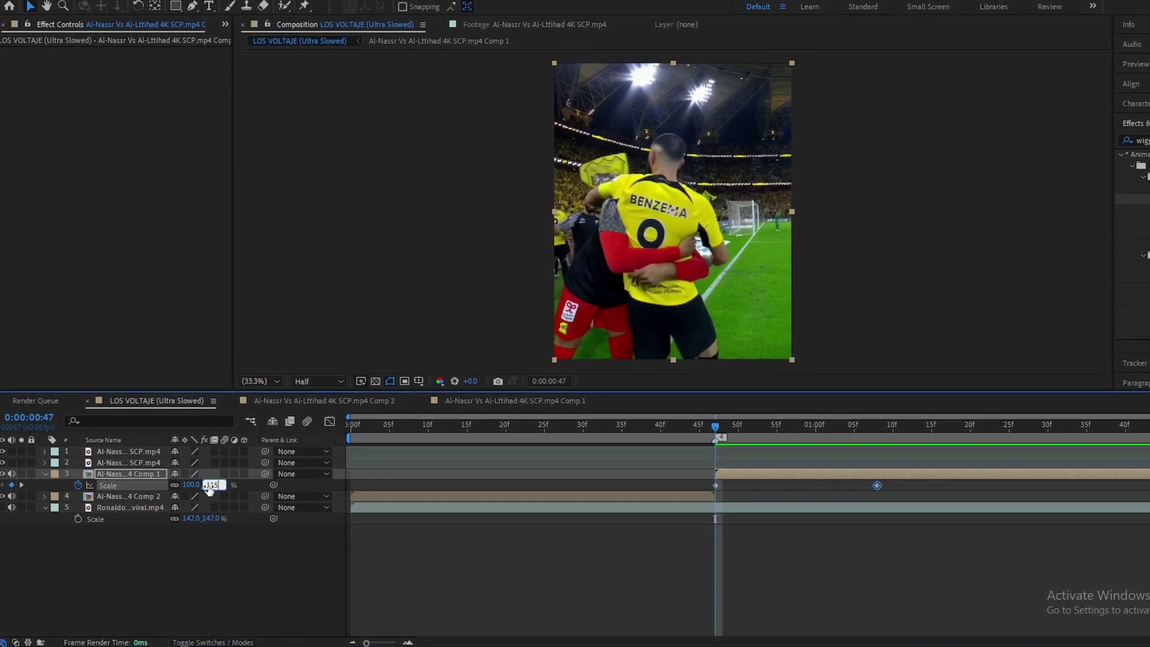
key(Return)
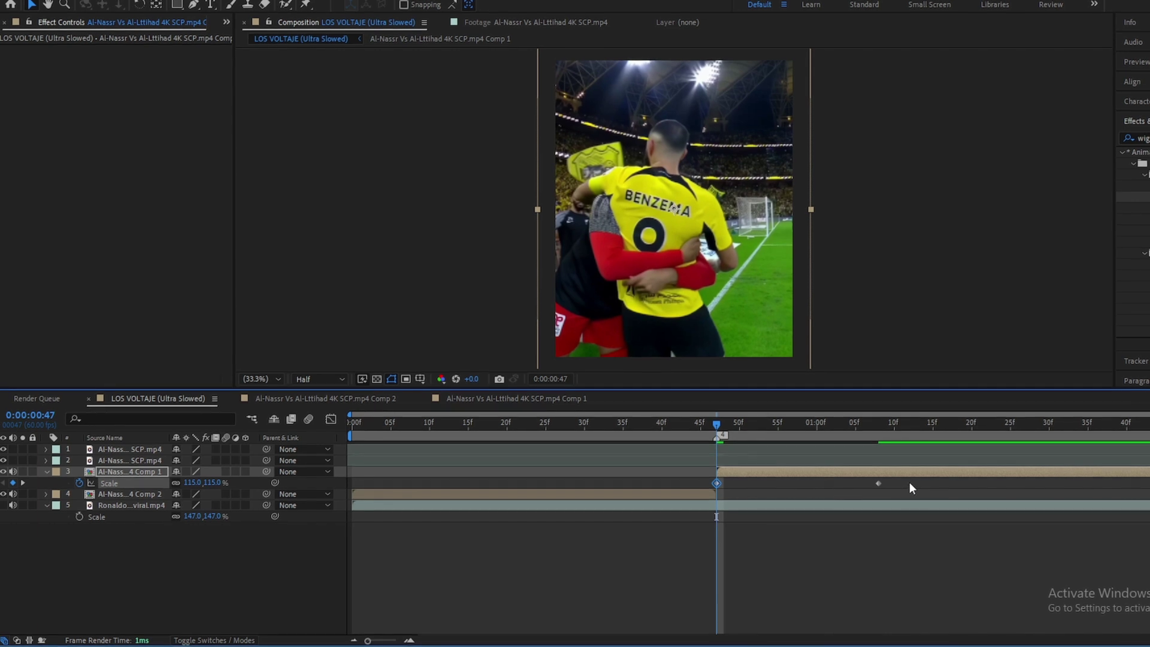
Set the Comp 1 layer's first Scale keyframe to 110%
click(215, 483)
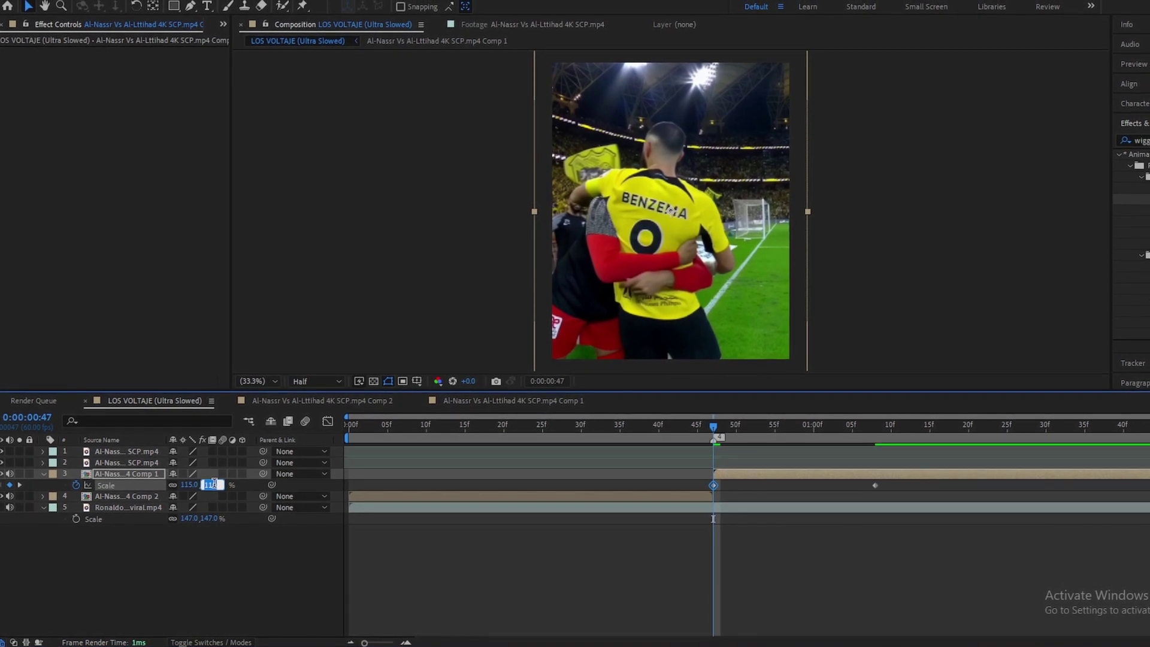
text(110)
key(Return)
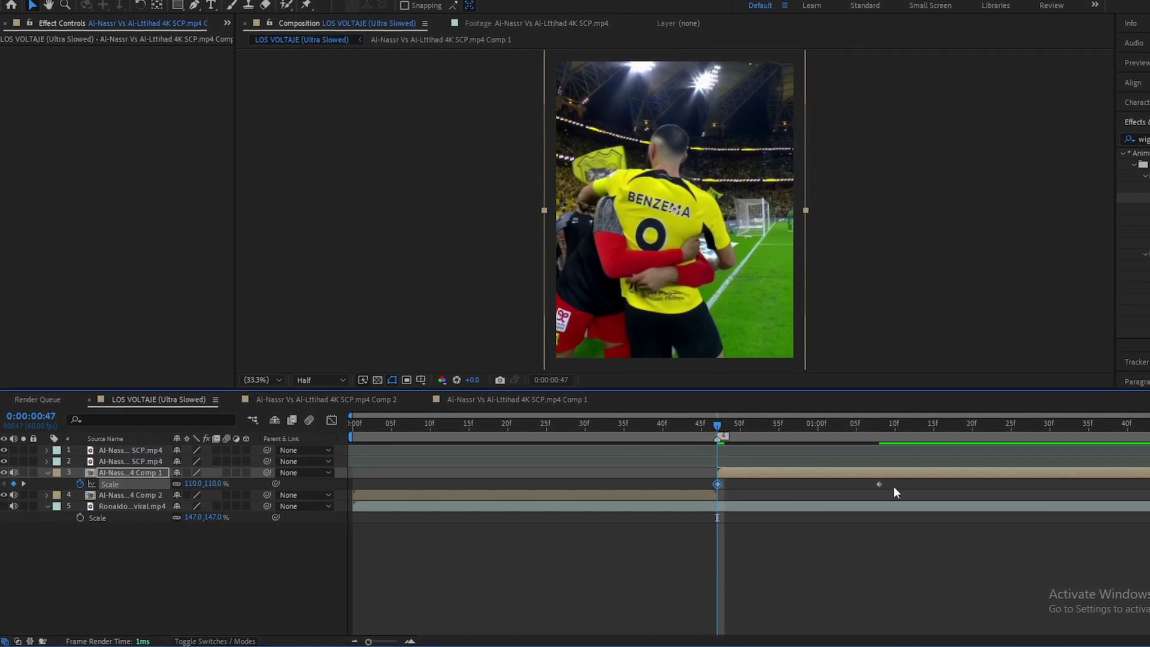
Easy-ease both Scale keyframes and extend the second one's speed influence to about halfway, so the zoom peaks early
drag(893, 480, 641, 494)
key(F9)
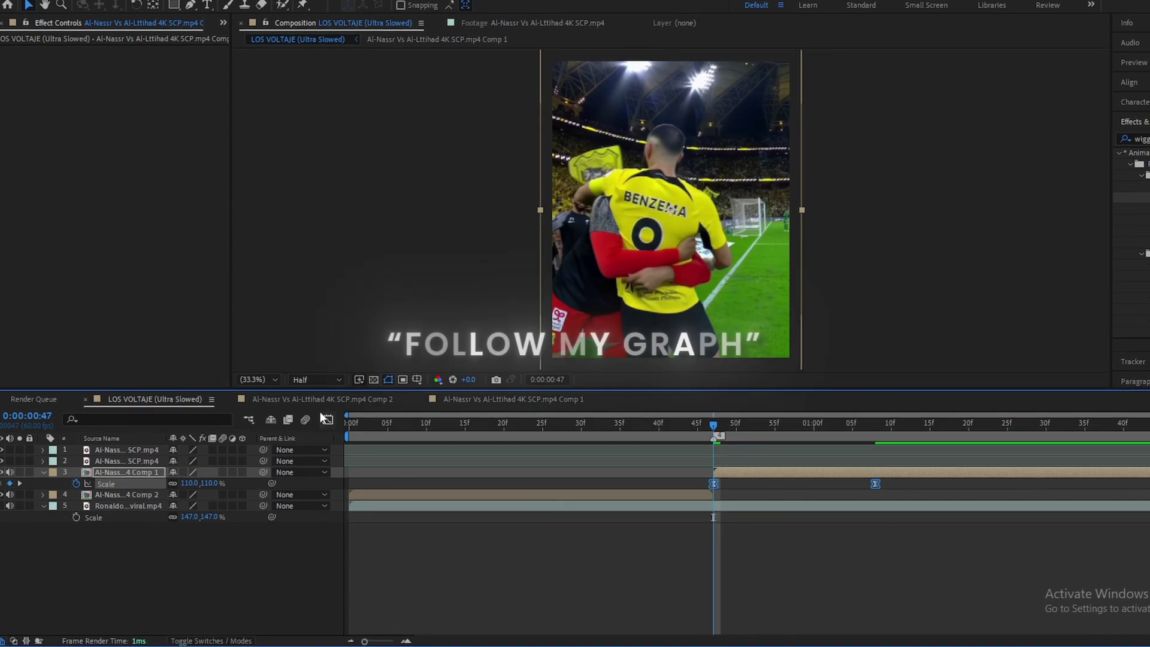
click(328, 420)
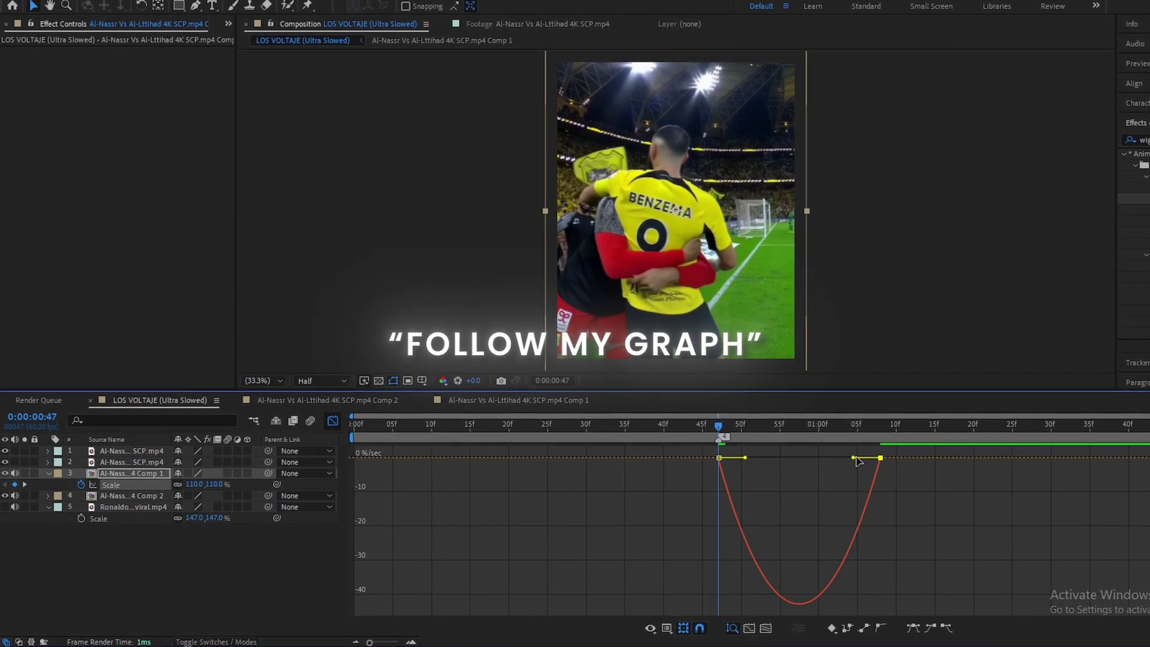
drag(854, 461, 799, 458)
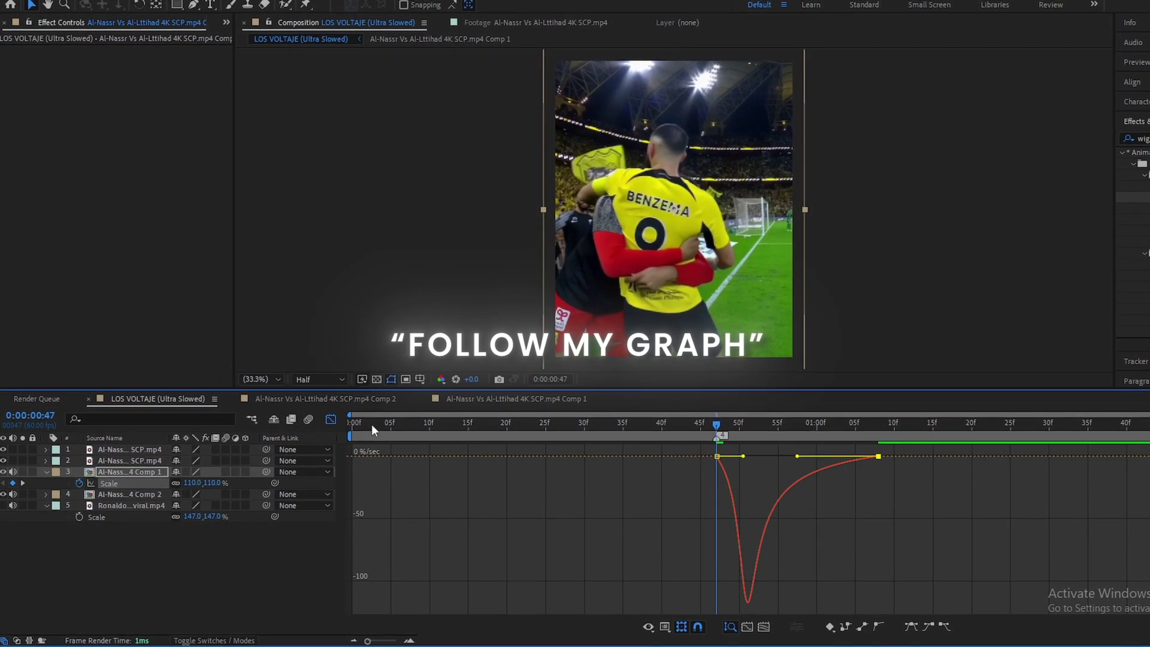
click(330, 420)
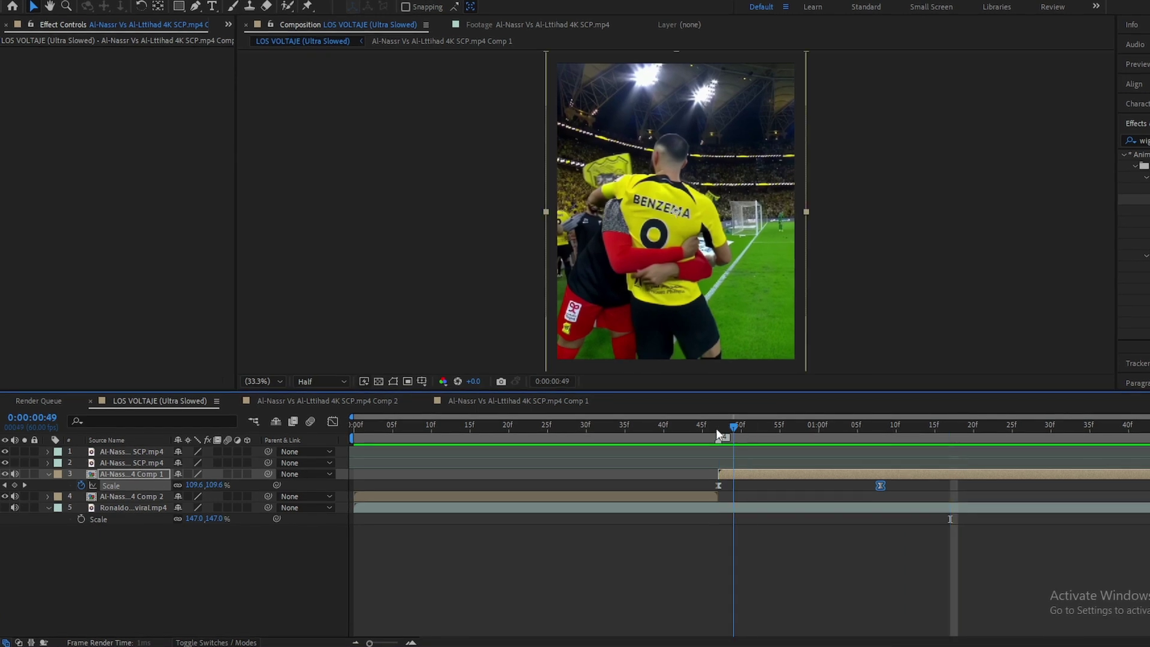
click(718, 434)
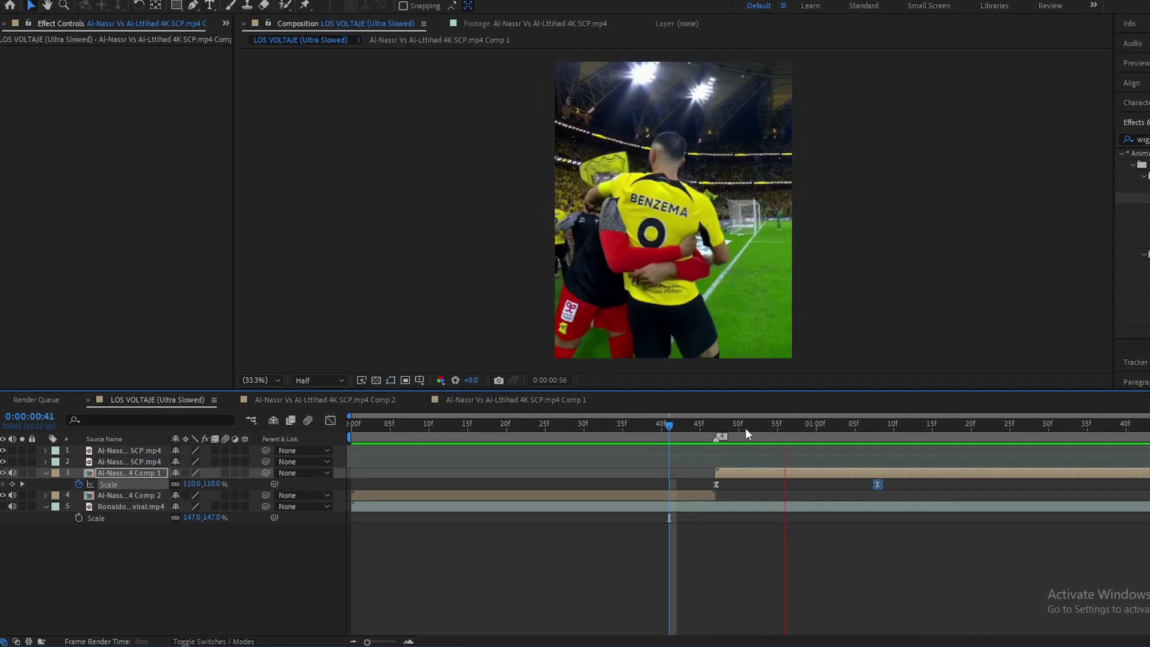
Create a white solid above the Comp 1 layer and trim away its part before 0:00:00:47
click(714, 431)
right_click(214, 581)
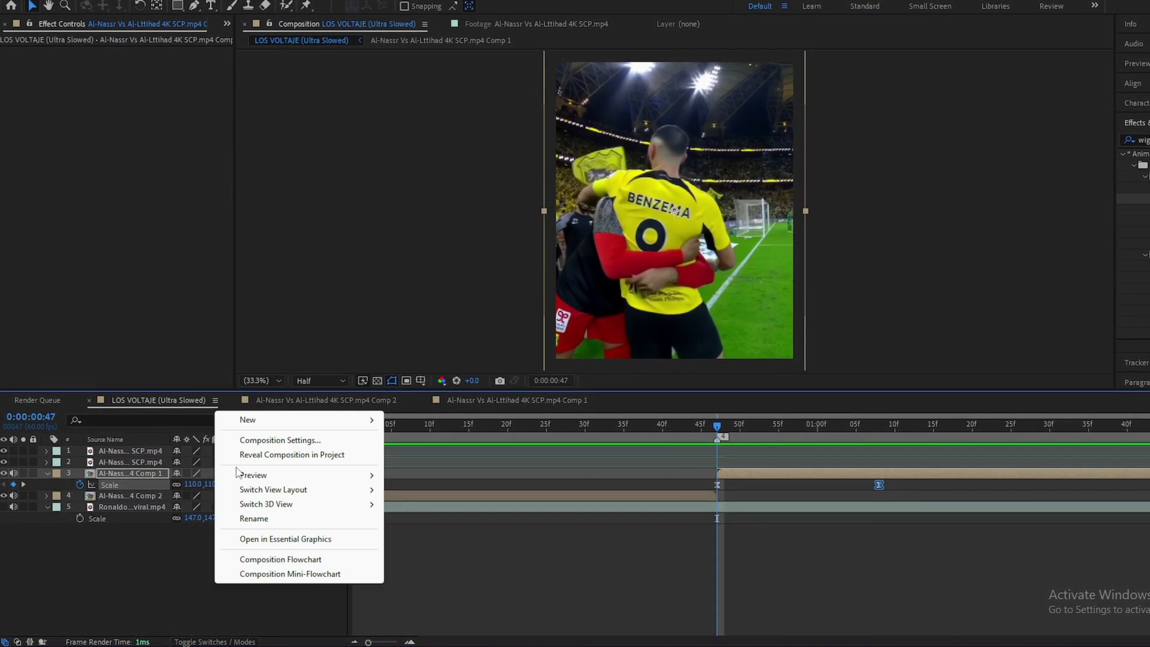
mouse_move(257, 420)
click(419, 453)
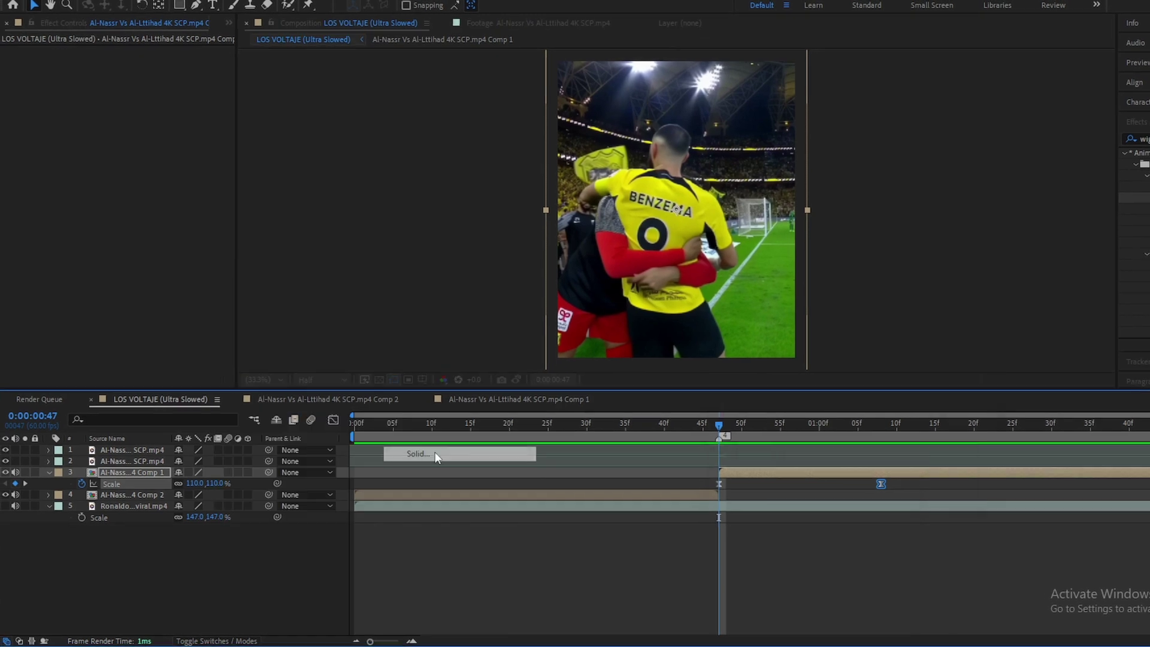
click(899, 509)
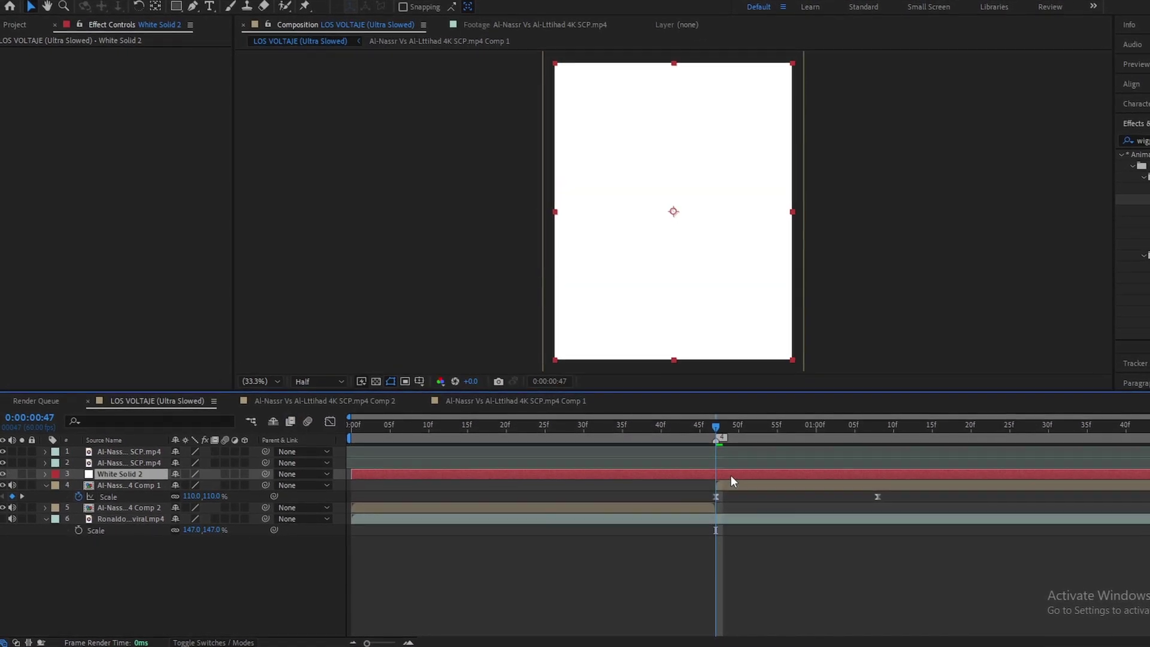
key(ctrl+shift+d)
key(Delete)
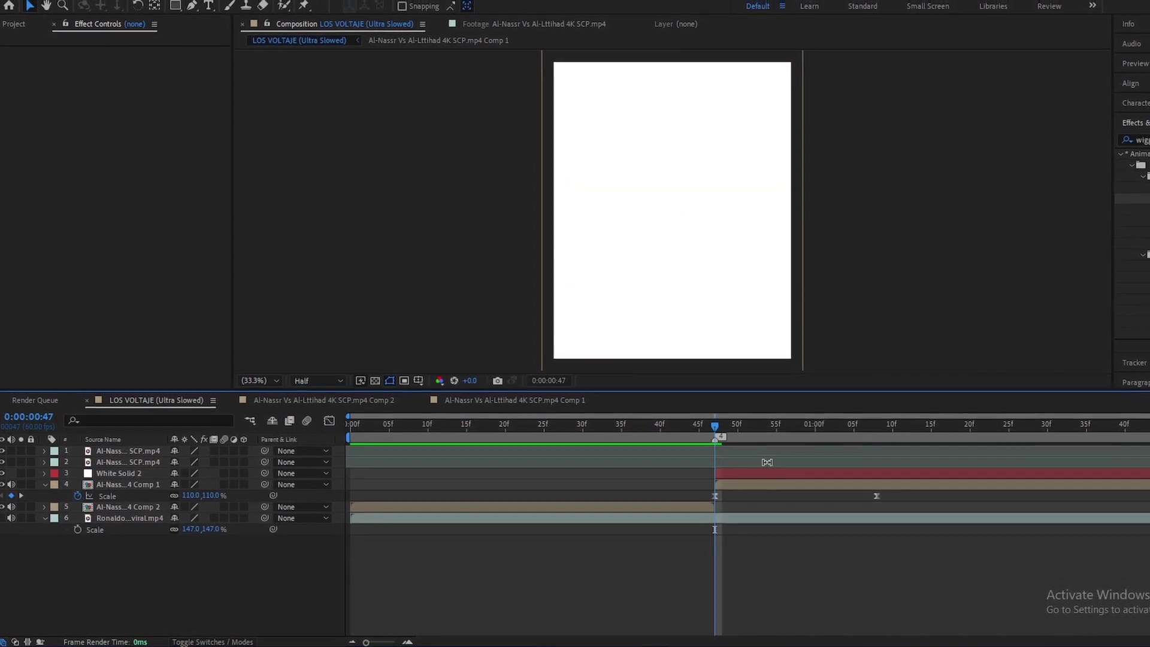
Set the white solid's opacity to 90% with a keyframe at 0:00:00:47, and collapse the Comp 1 layer's properties
click(731, 471)
key(t)
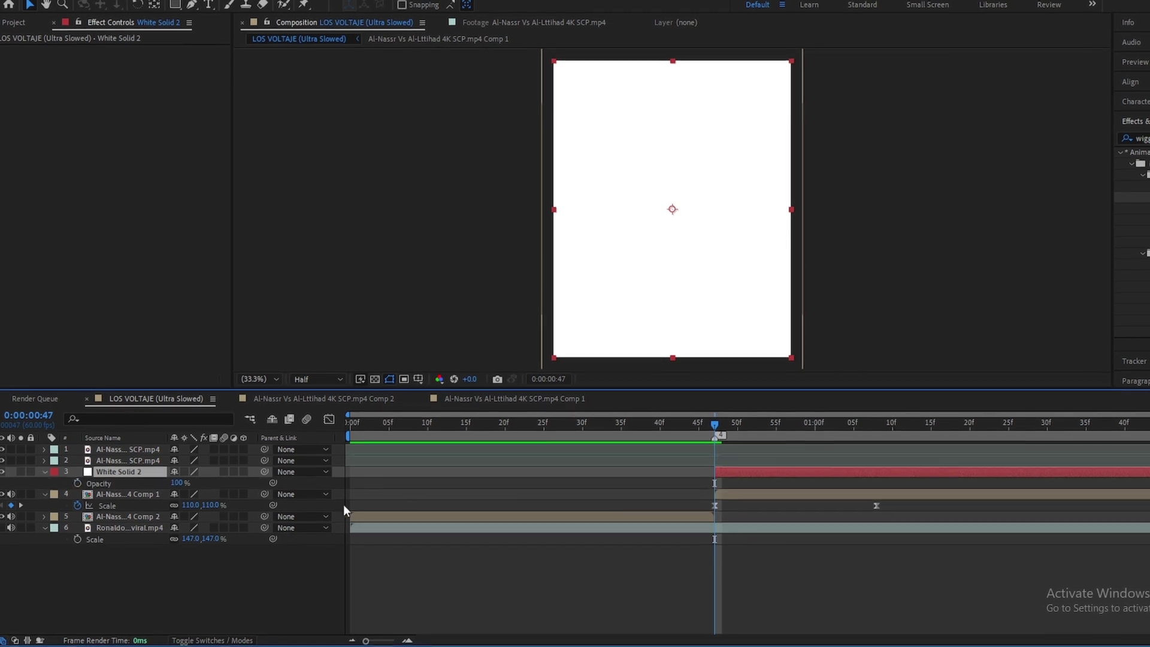
click(180, 481)
text(80)
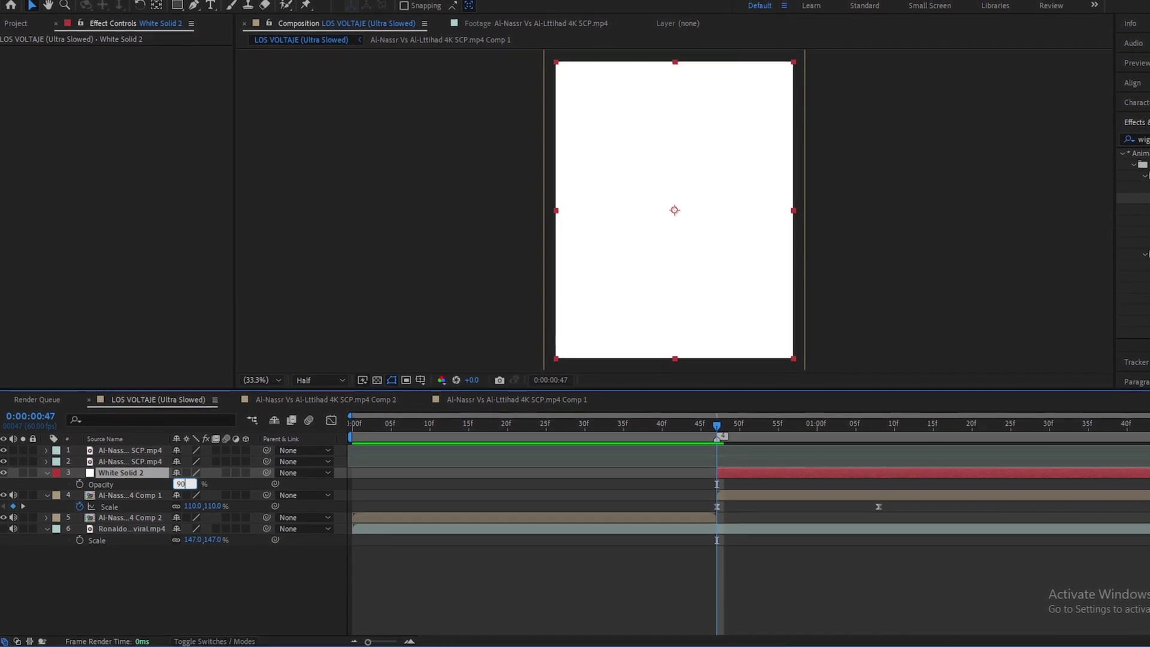
key(Return)
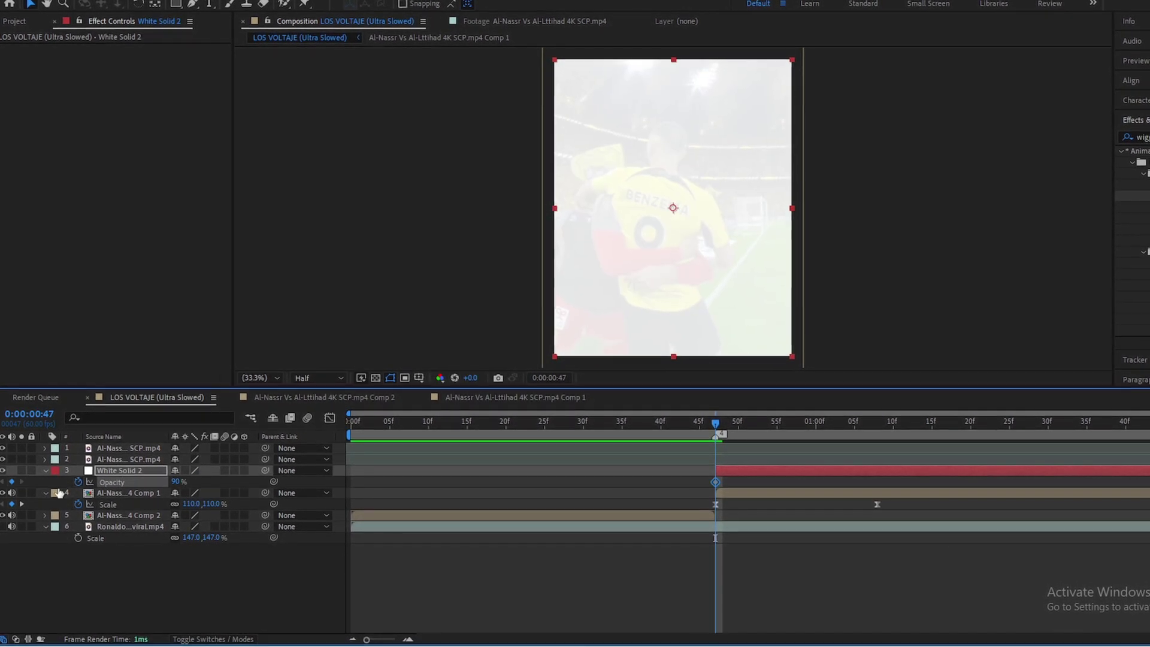
click(45, 492)
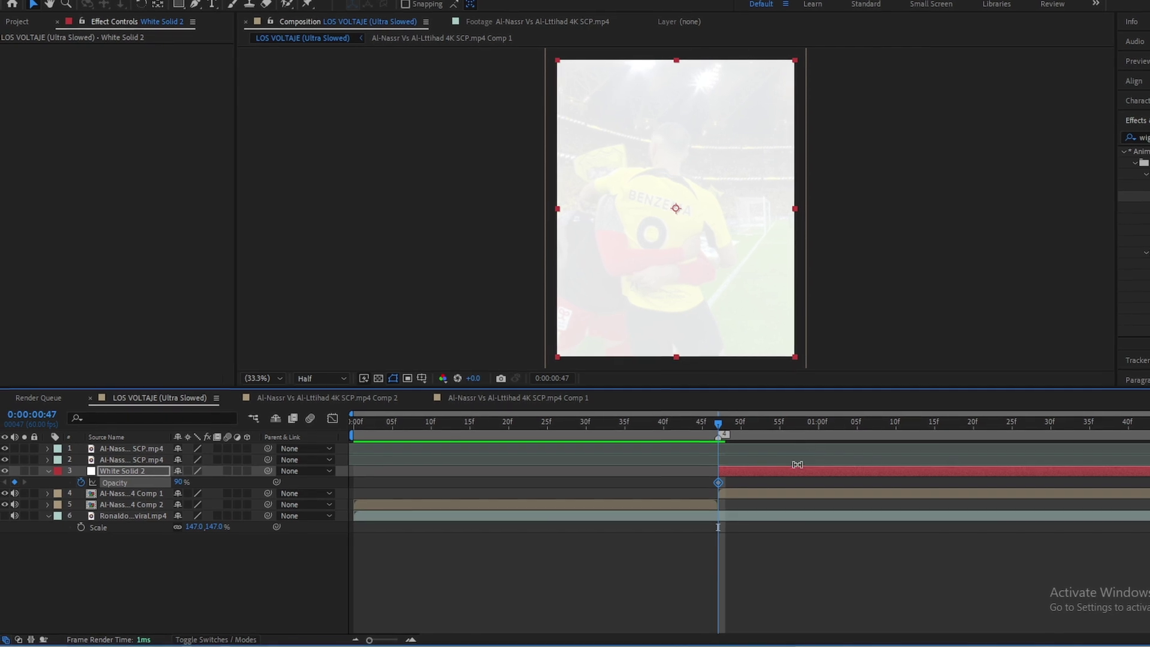
Add a 0% Opacity keyframe to the white solid at 0:00:01:04 so the flash fades out
key(u)
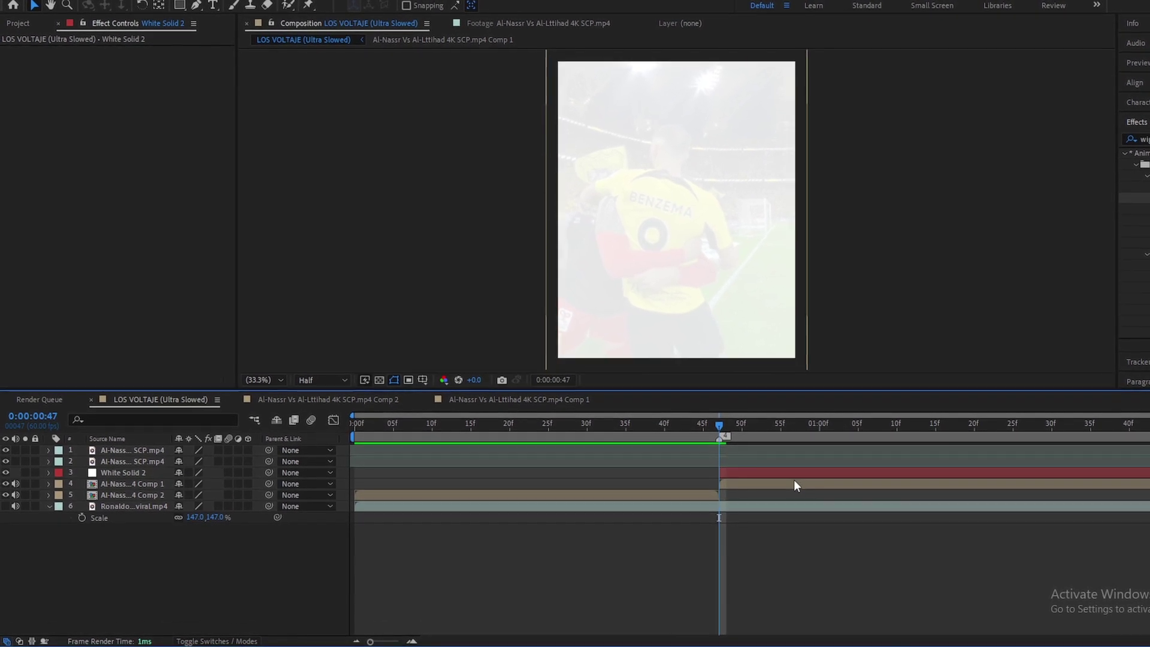
key(alt+shift+t)
click(808, 426)
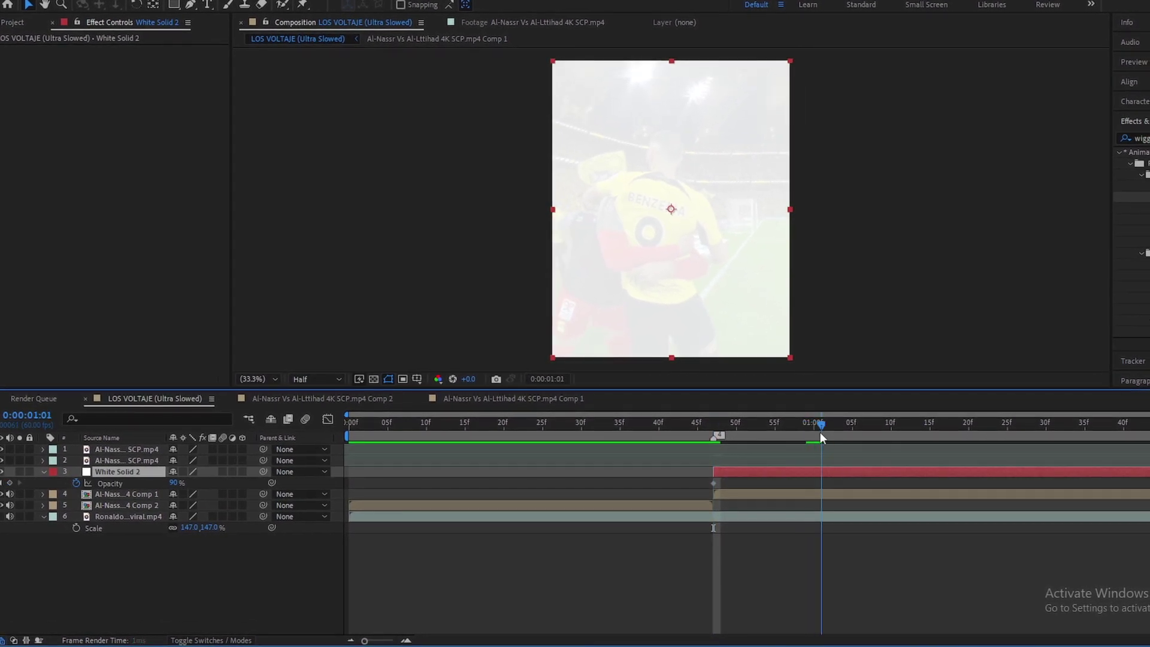
drag(821, 432, 850, 469)
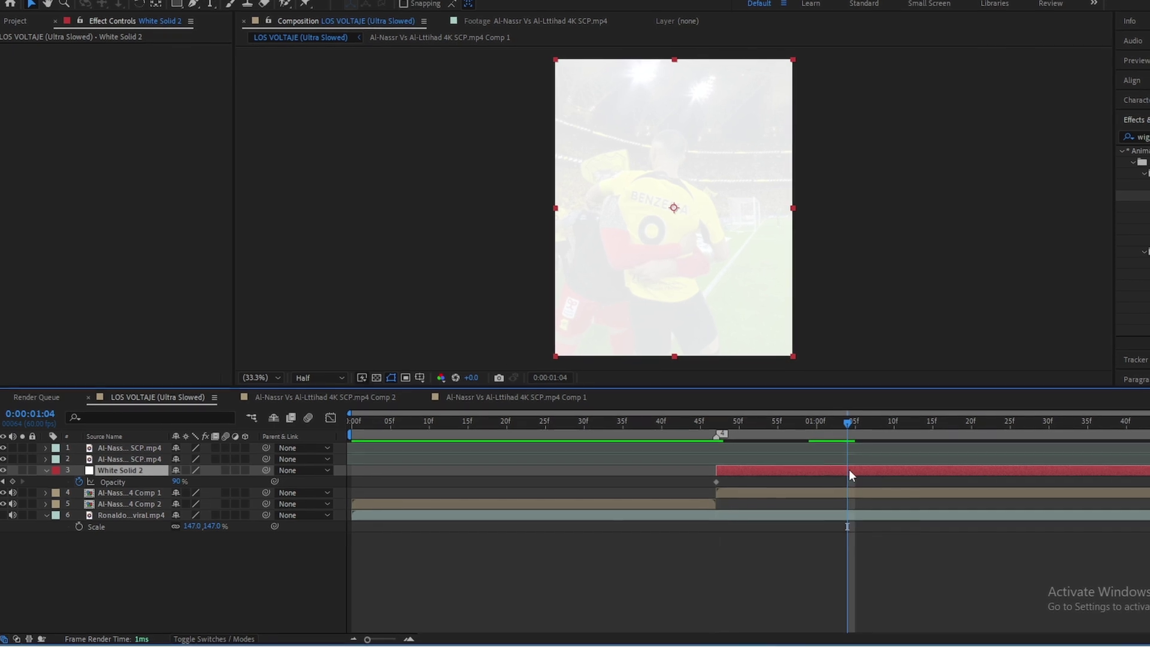
click(176, 481)
text(0)
key(Return)
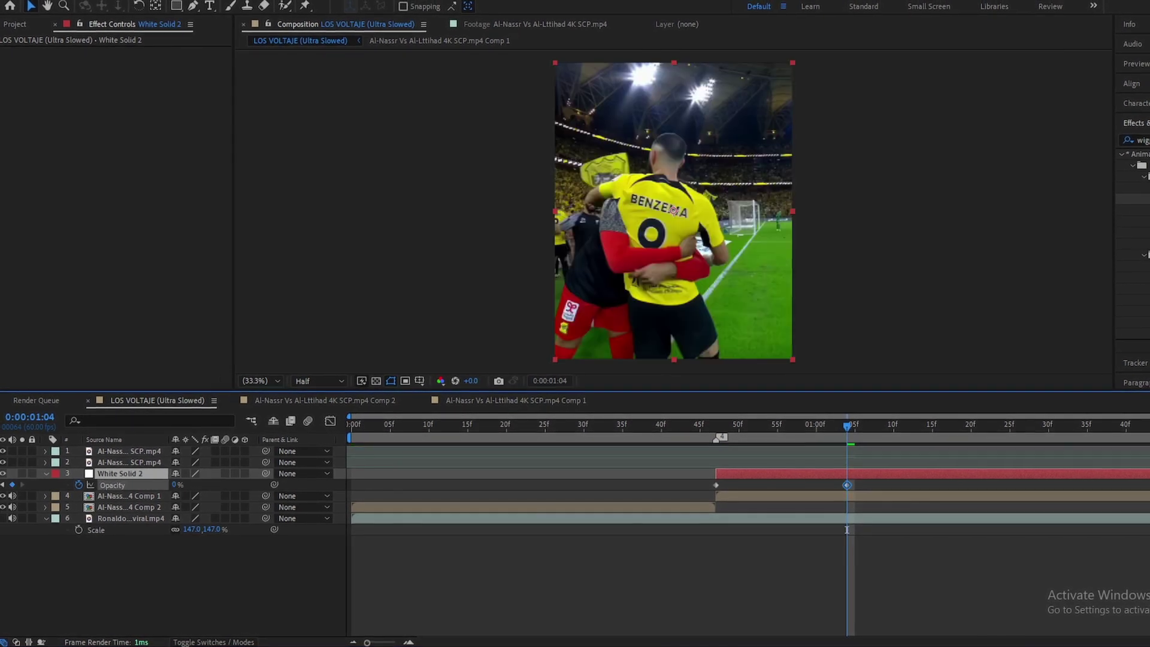
Easy-ease both Opacity keyframes of the white solid, extend the second one's speed influence so the fade peaks early, and preview it
drag(709, 505, 707, 505)
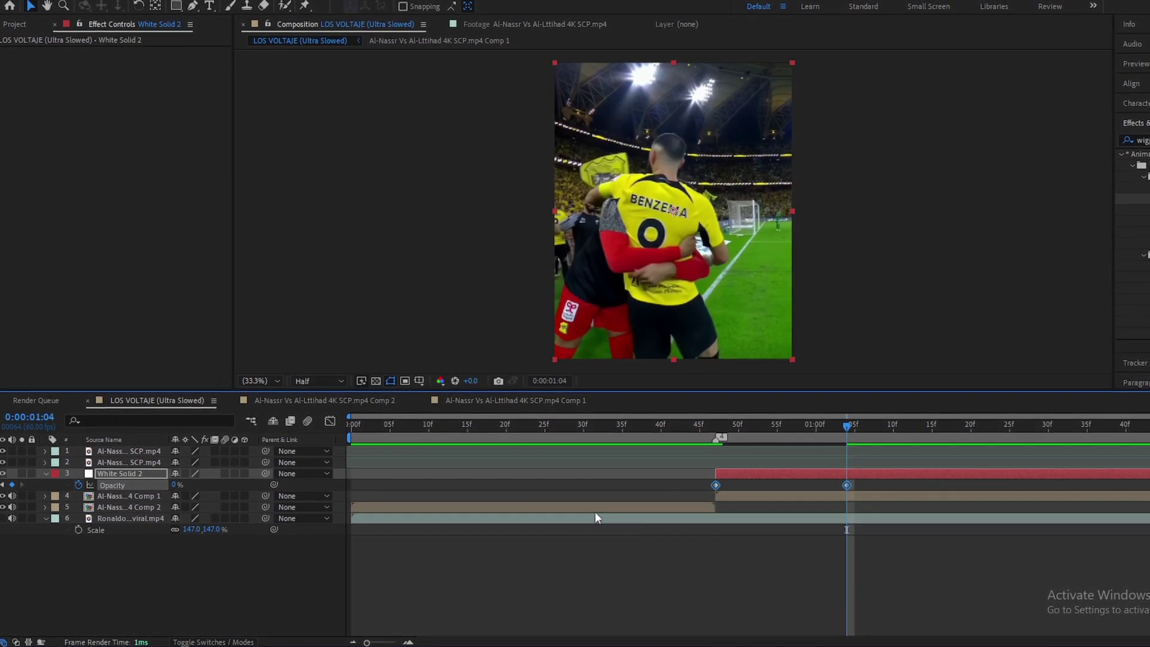
key(F9)
click(331, 422)
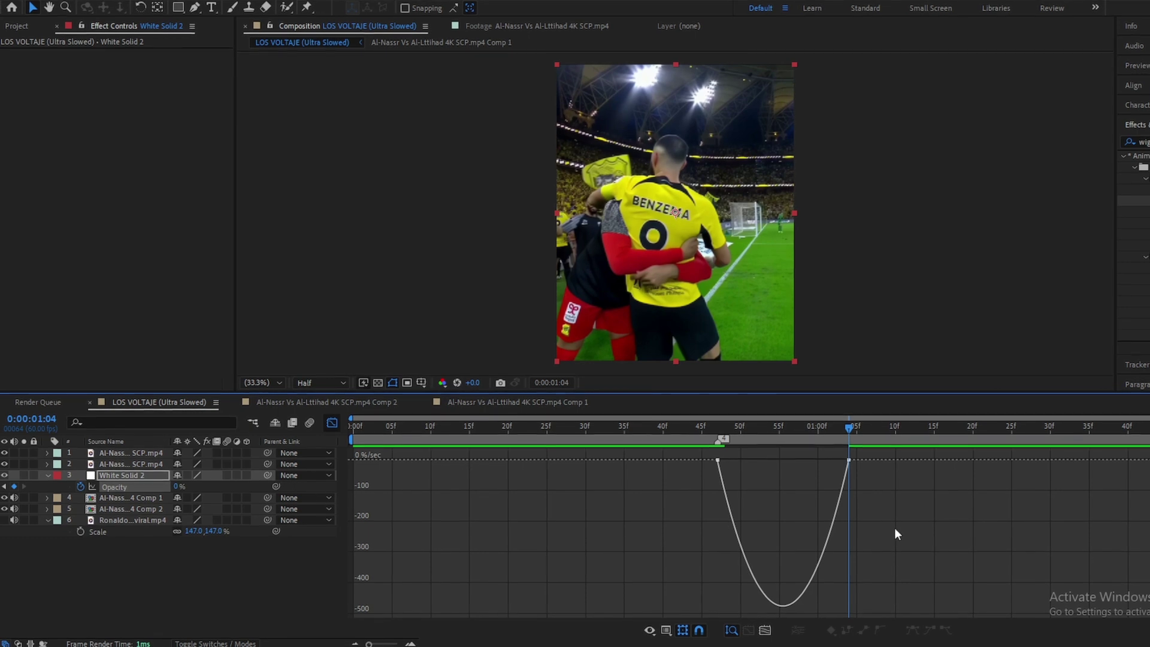
drag(894, 533, 638, 429)
click(330, 419)
key(space)
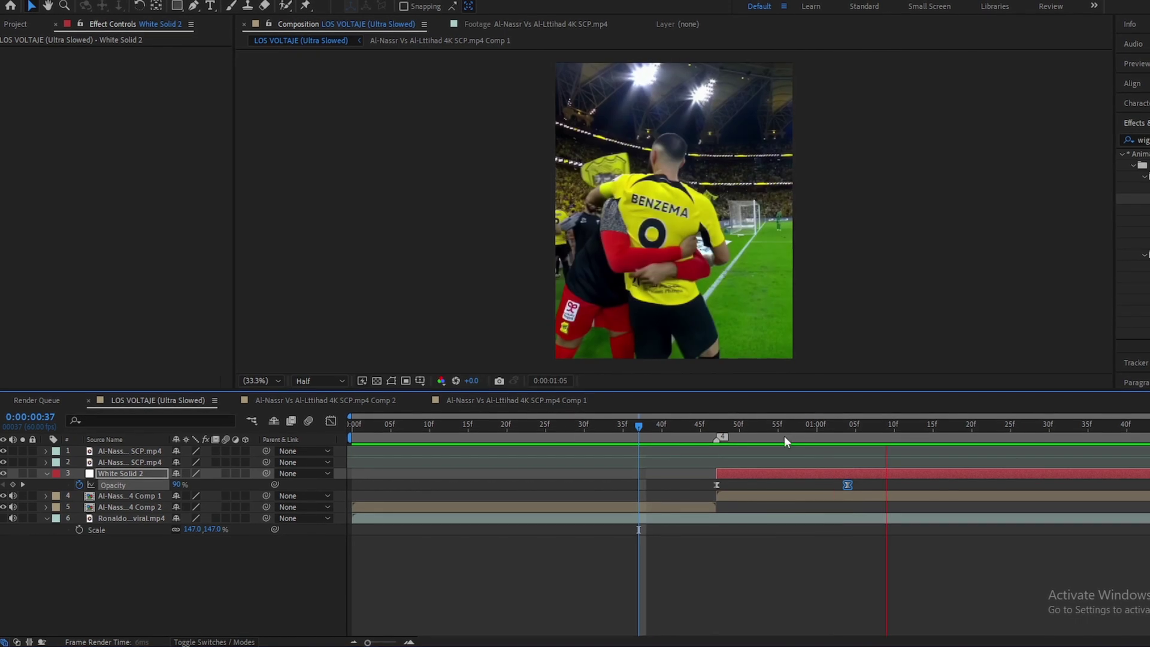
key(space)
Place the arrow PNG above White Solid 2 starting at 0:00:00:59, and set the preview resolution to Full
drag(776, 425, 812, 437)
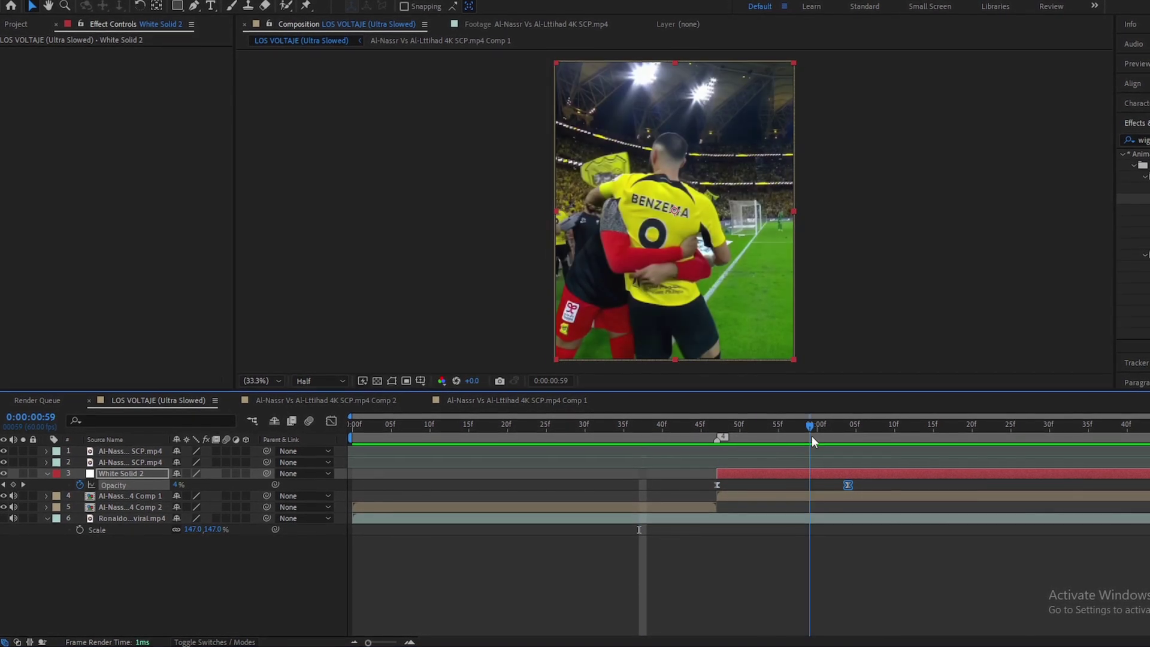
click(809, 554)
click(18, 23)
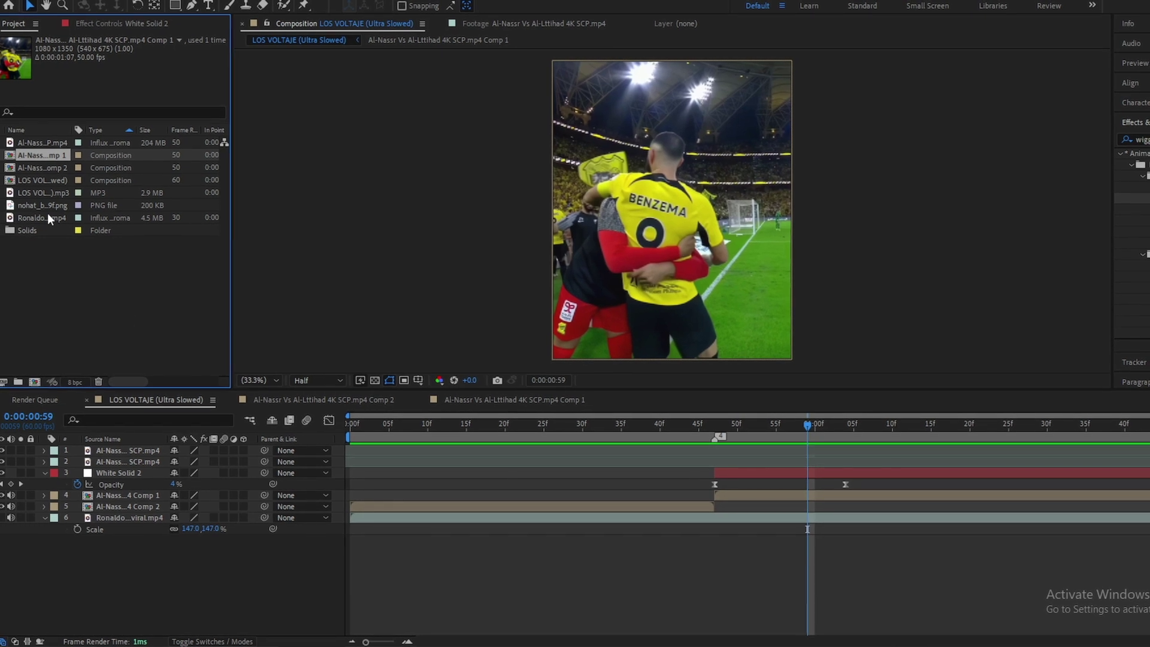
mouse_move(43, 203)
mouse_down()
mouse_move(377, 333)
mouse_move(919, 459)
mouse_up()
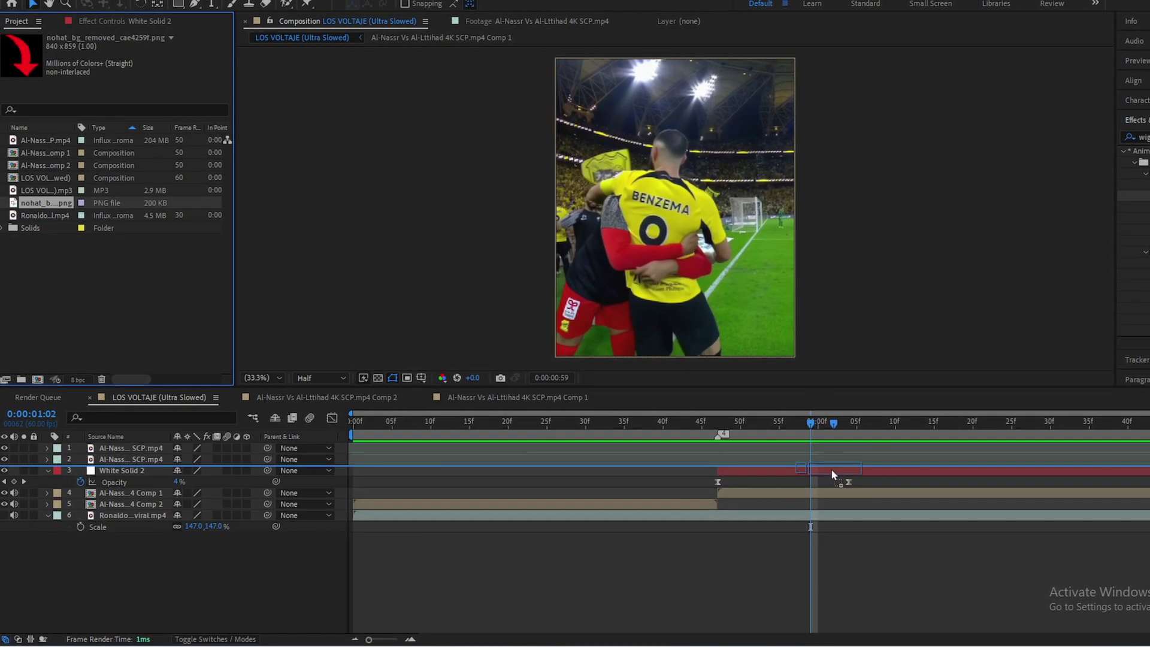
drag(831, 468, 830, 469)
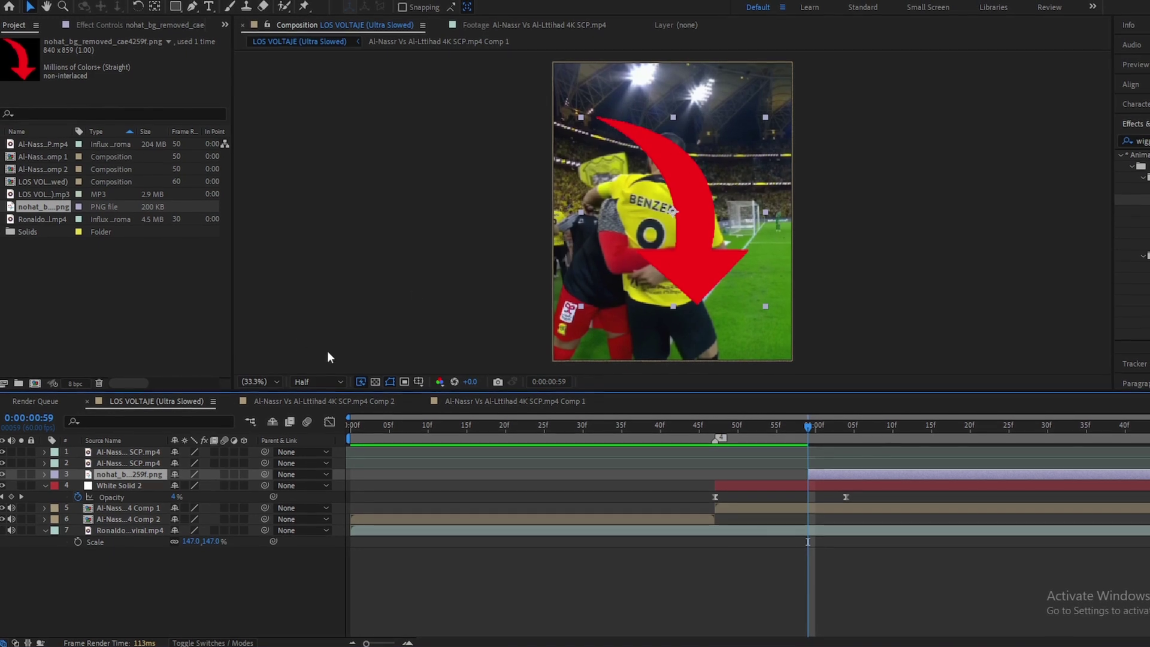
click(318, 380)
click(323, 410)
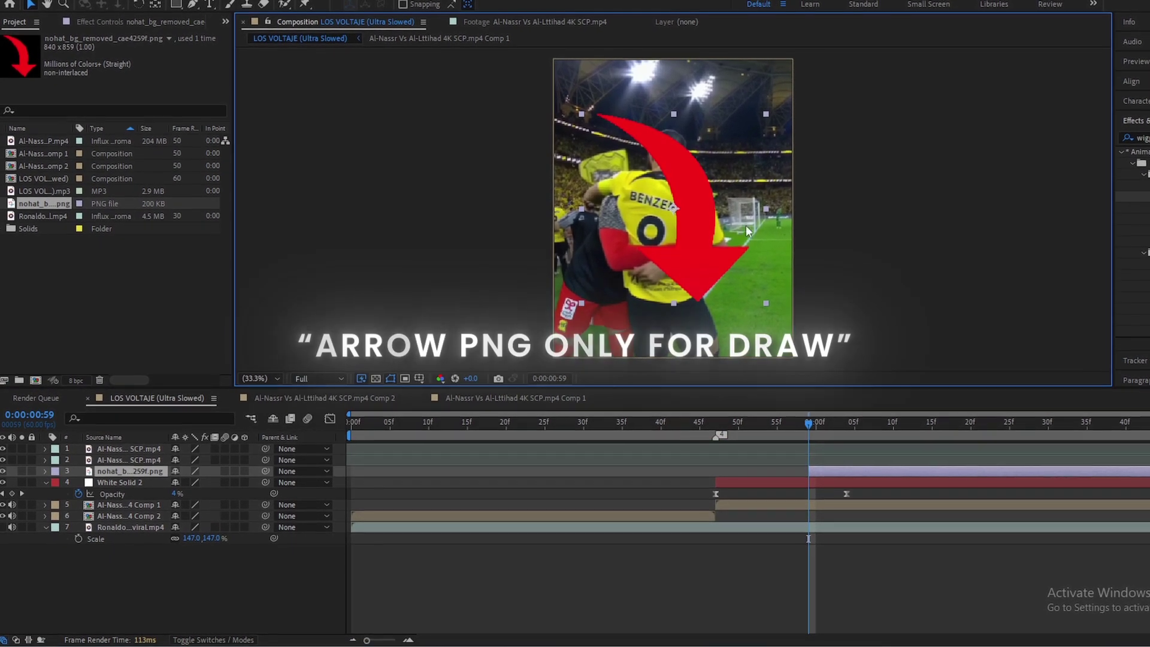
Trace the outline of the red arrow with the Pen tool as a closed curved shape, then deselect the shape layer
key(g)
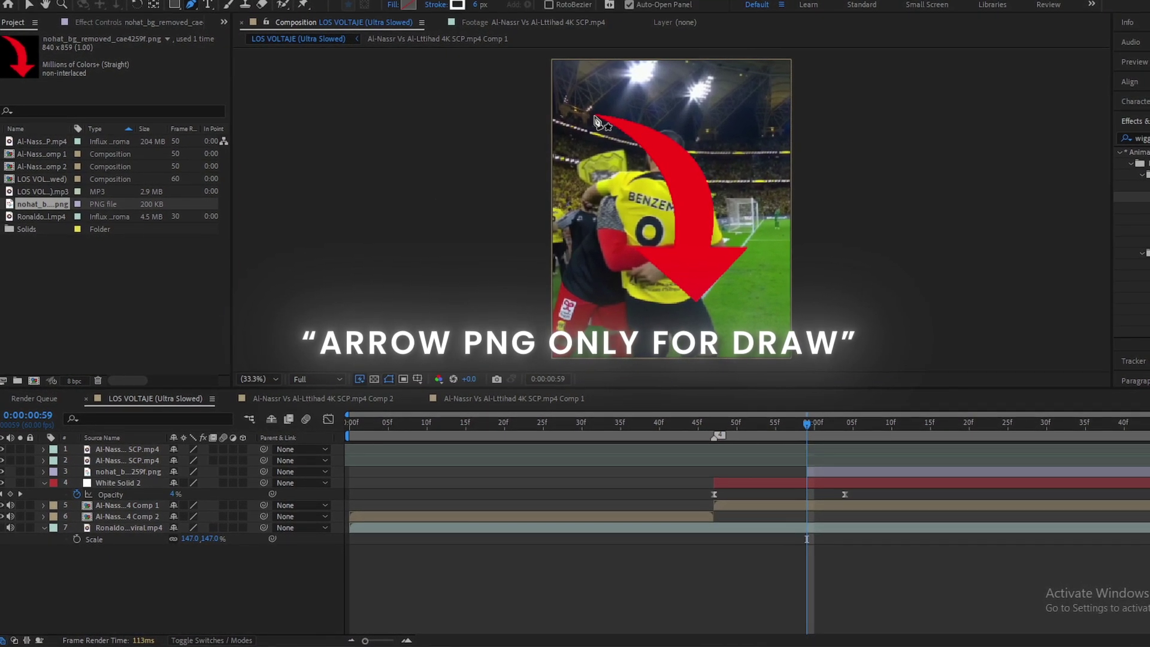
click(595, 116)
drag(679, 251, 661, 340)
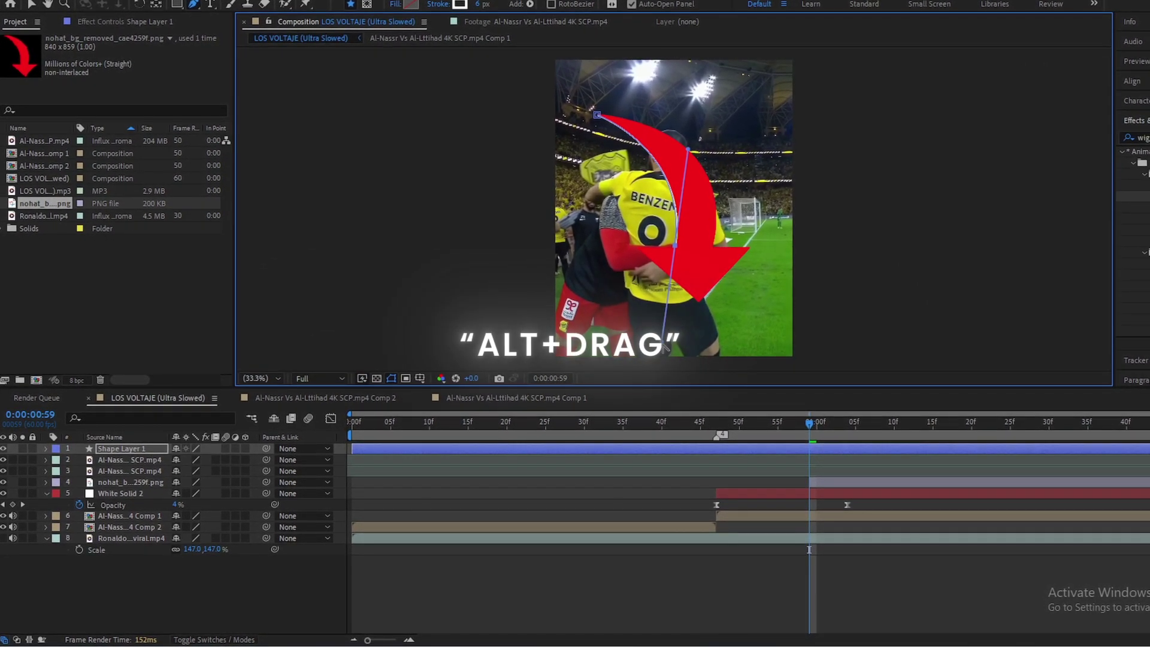
drag(664, 259, 659, 246)
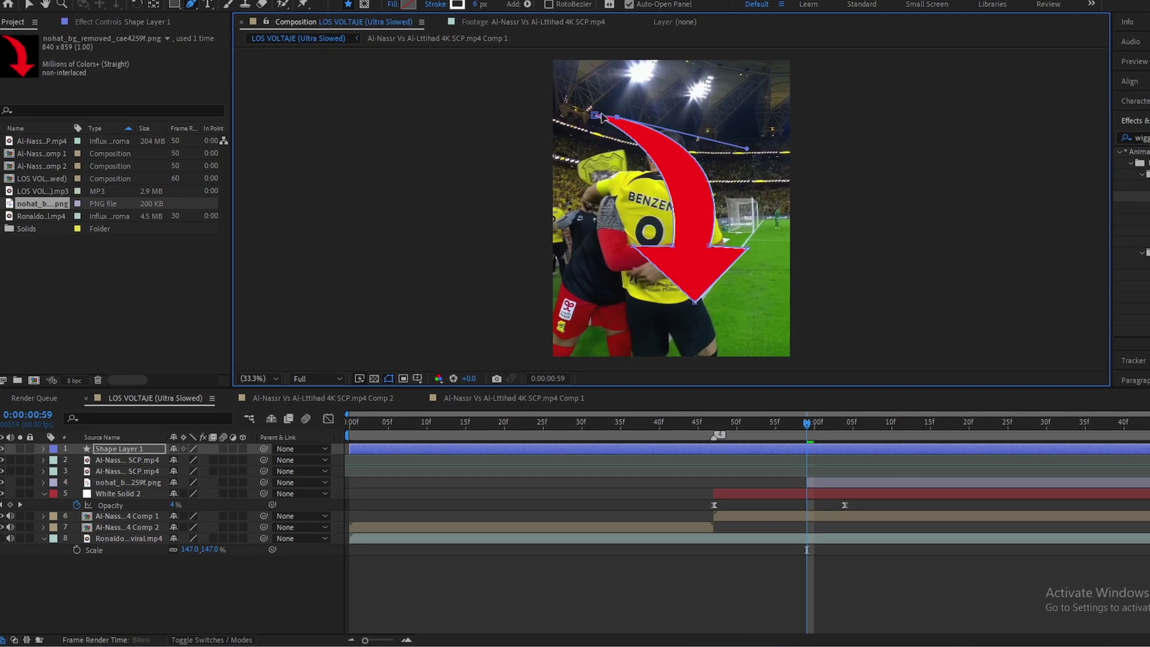
click(274, 513)
drag(575, 142, 596, 310)
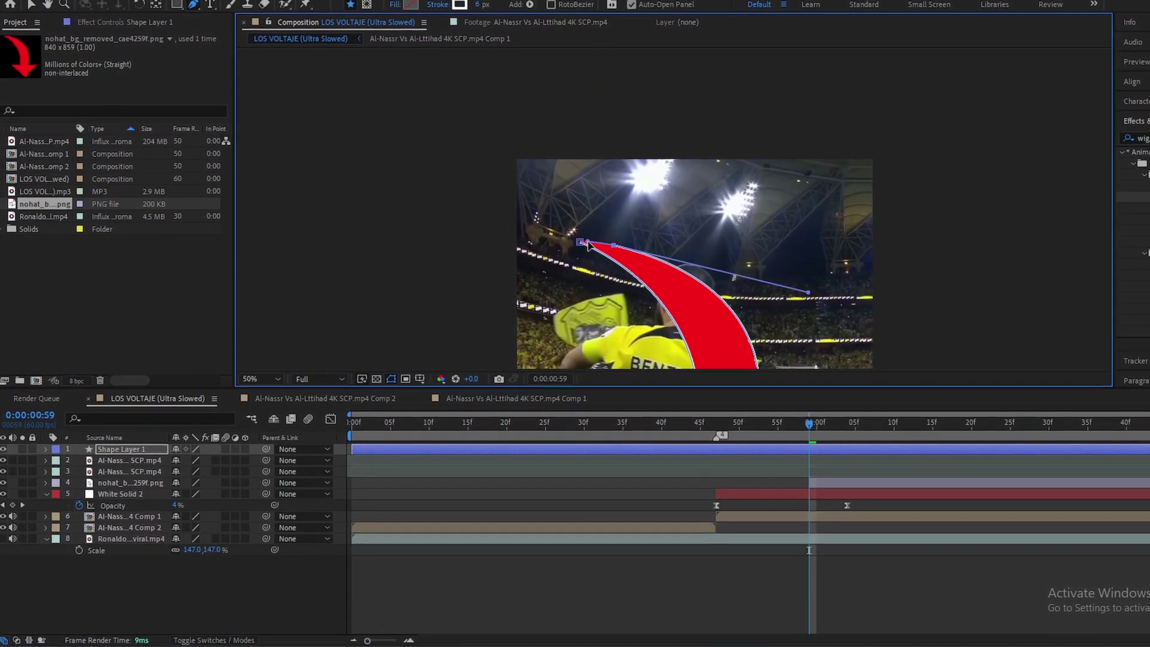
click(240, 596)
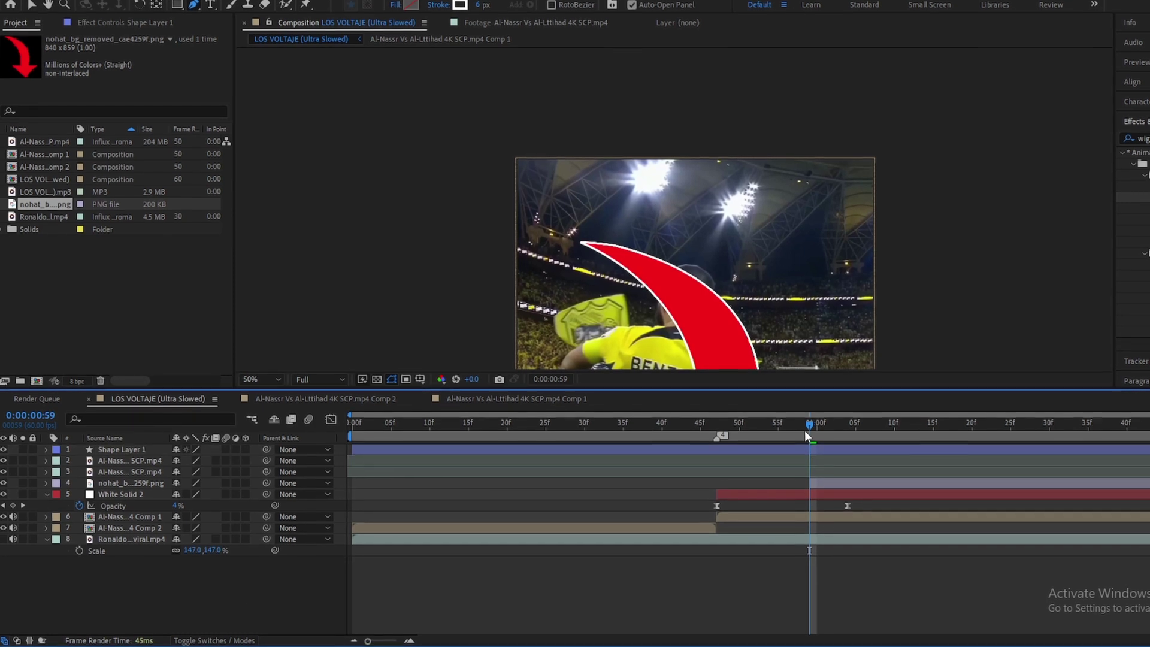
Split the arrow shape layer at 0:00:00:47 and delete the part before it
click(719, 430)
click(727, 449)
key(ctrl+shift+d)
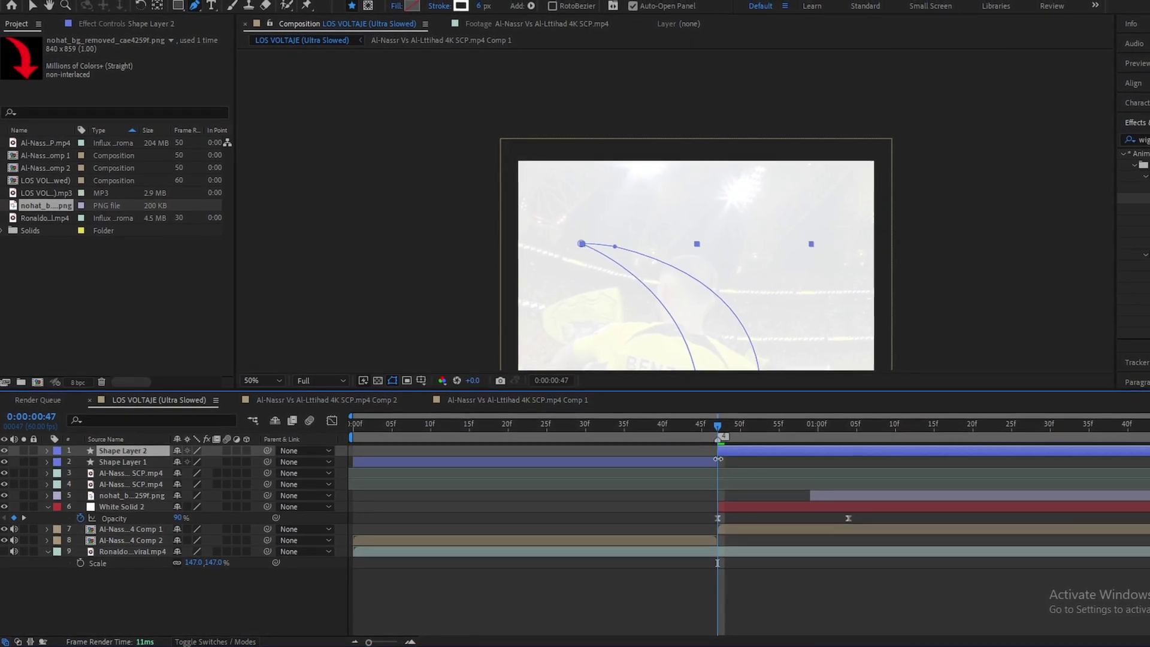
key(Delete)
click(749, 450)
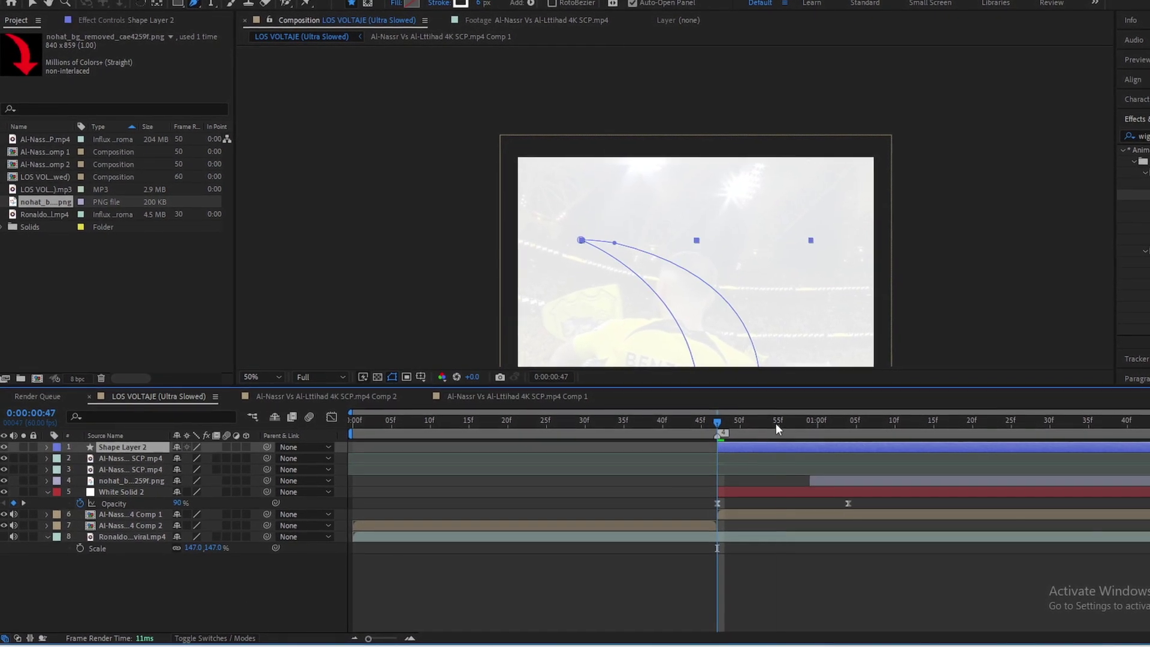
Change the arrow shape's fill color to bright green, checking it at 0:00:01:00
drag(775, 423, 817, 424)
click(411, 4)
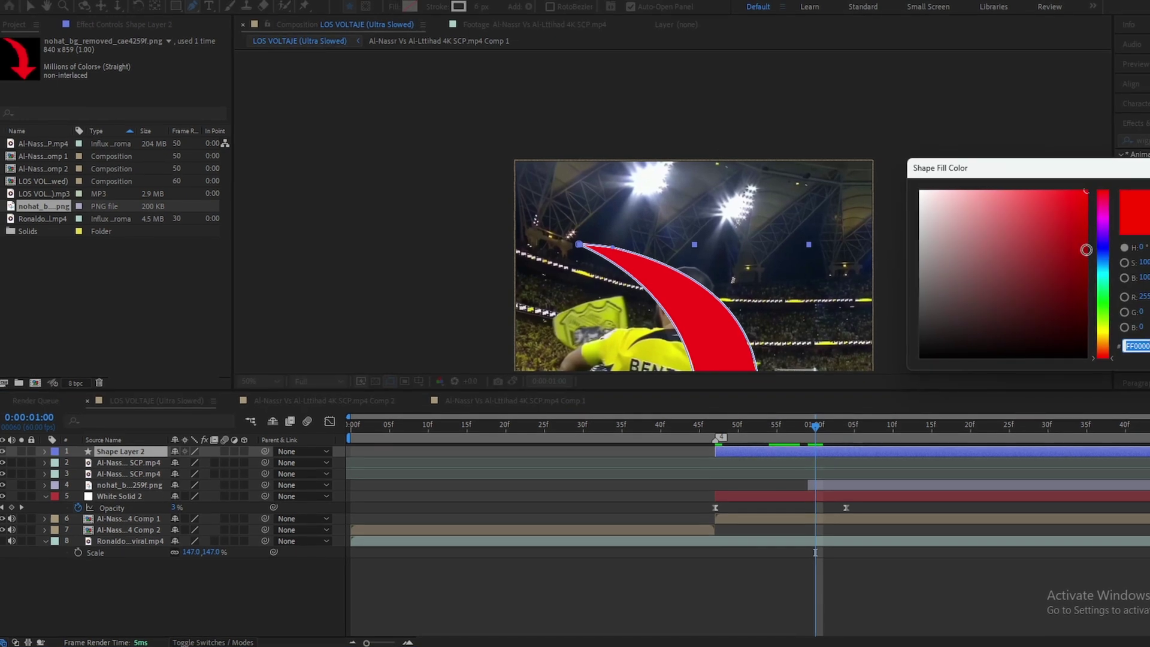
drag(1102, 358, 1116, 305)
click(1092, 195)
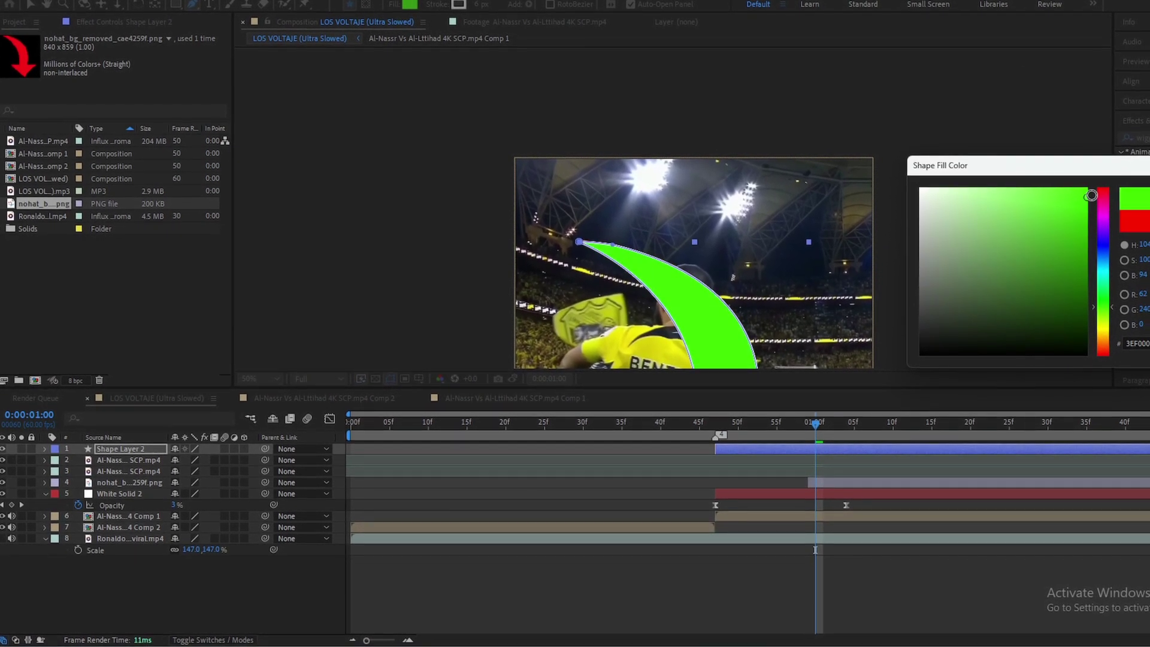
key(Return)
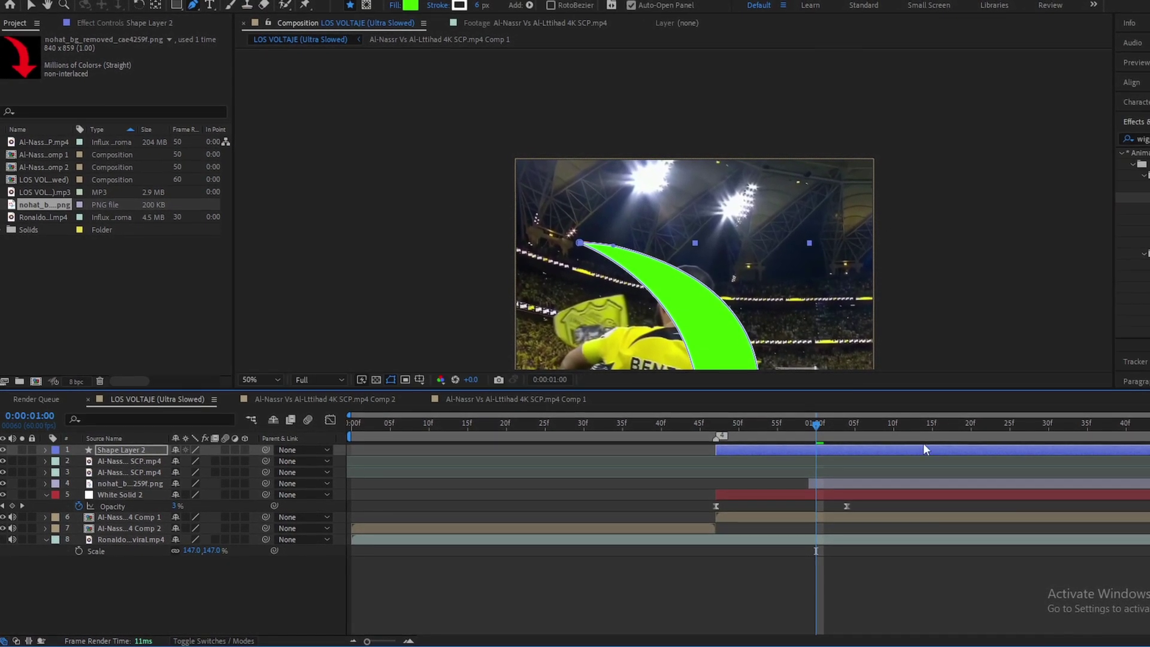
Delete the arrow PNG reference layer from the composition
click(841, 486)
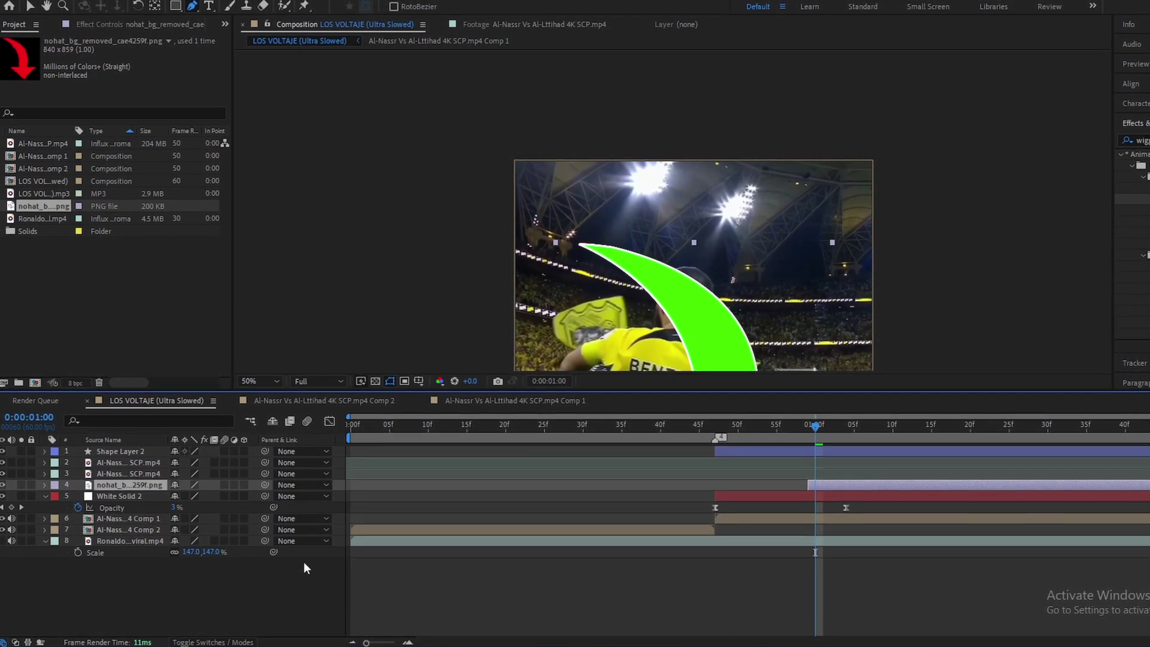
key(Delete)
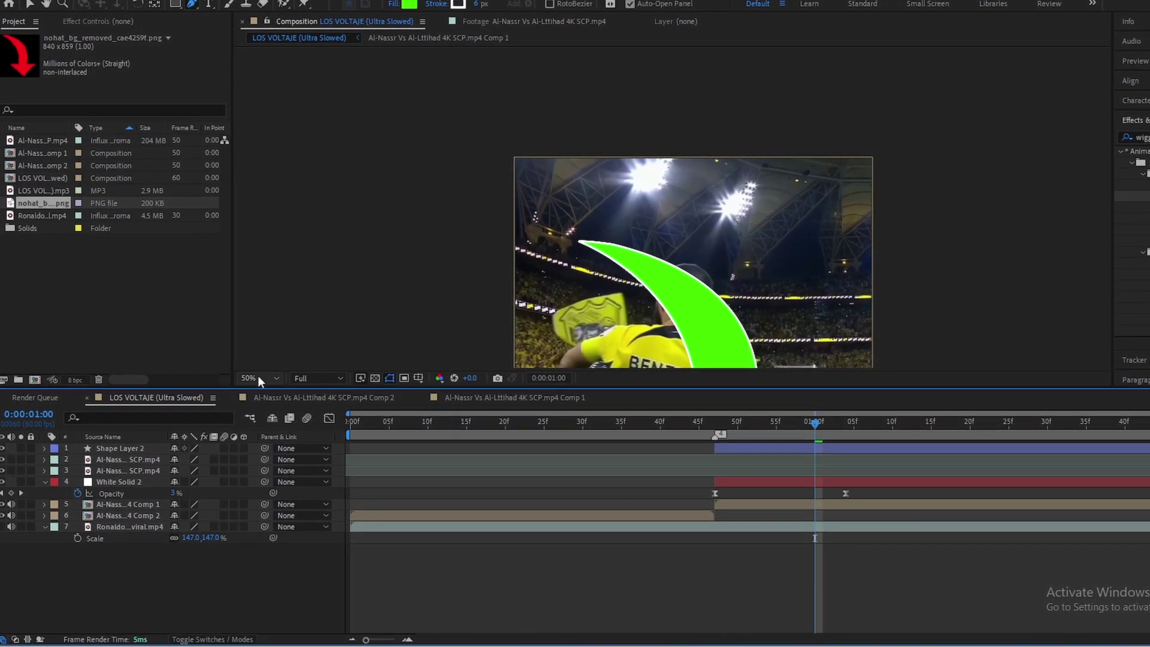
click(258, 375)
click(276, 405)
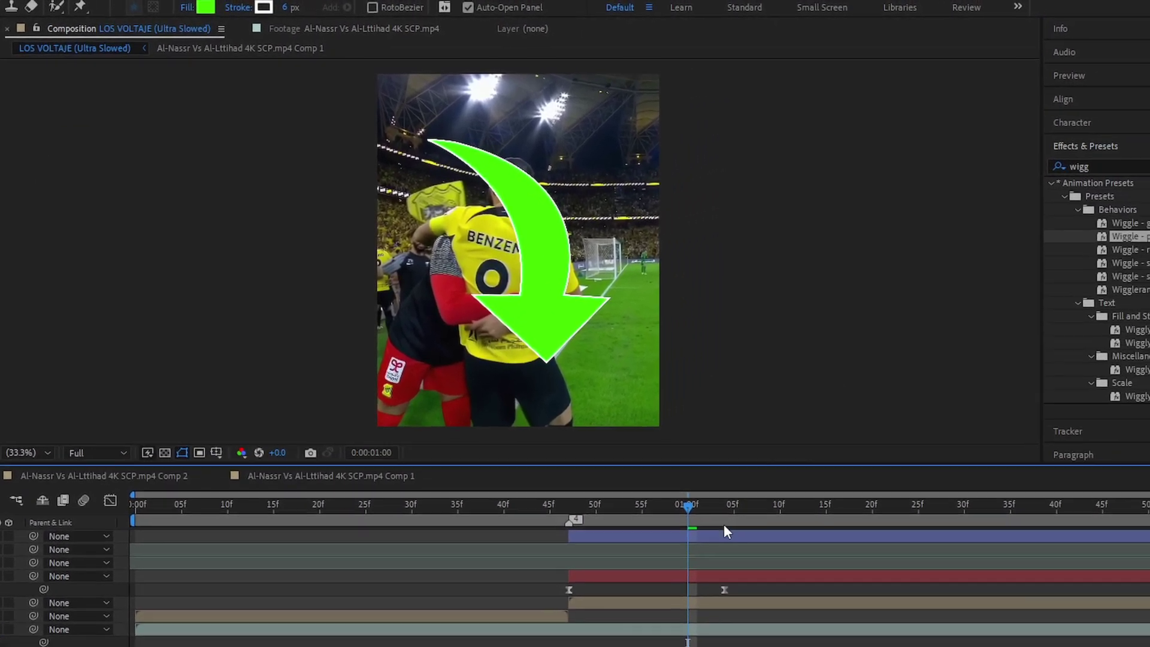
Find the Deep Glow effect and apply it to the green arrow shape layer
click(723, 533)
drag(1102, 168, 1019, 175)
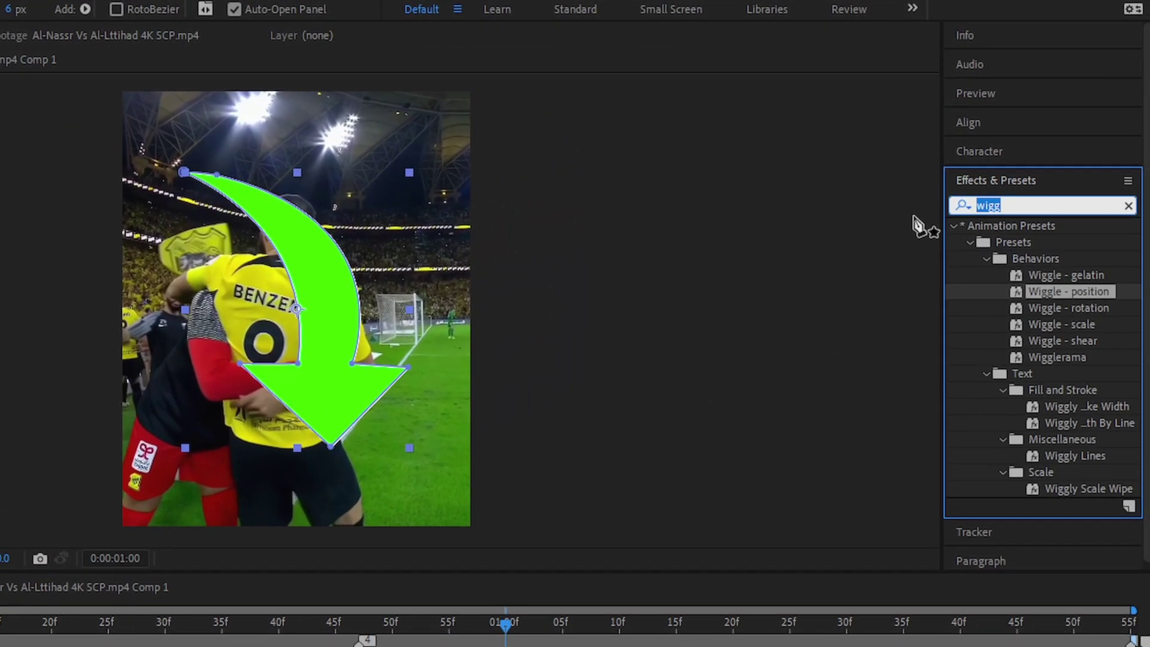
text(dee)
drag(1019, 309, 635, 595)
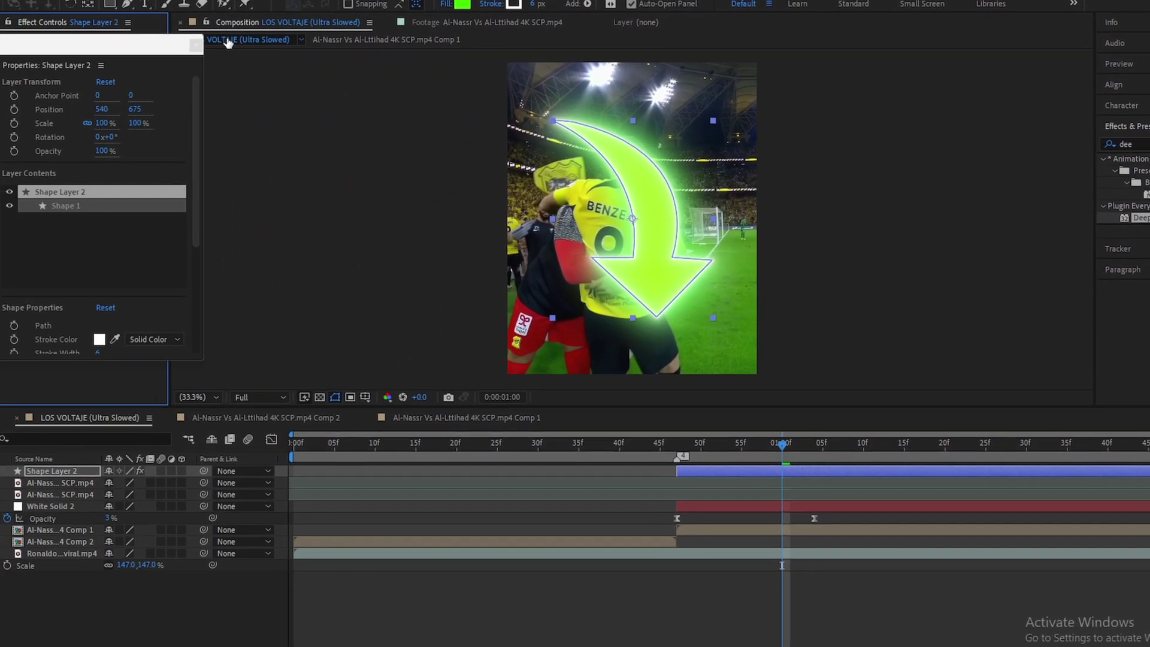
click(196, 45)
Set Deep Glow's Exposure to 0.20 and its Radius to 300
click(65, 86)
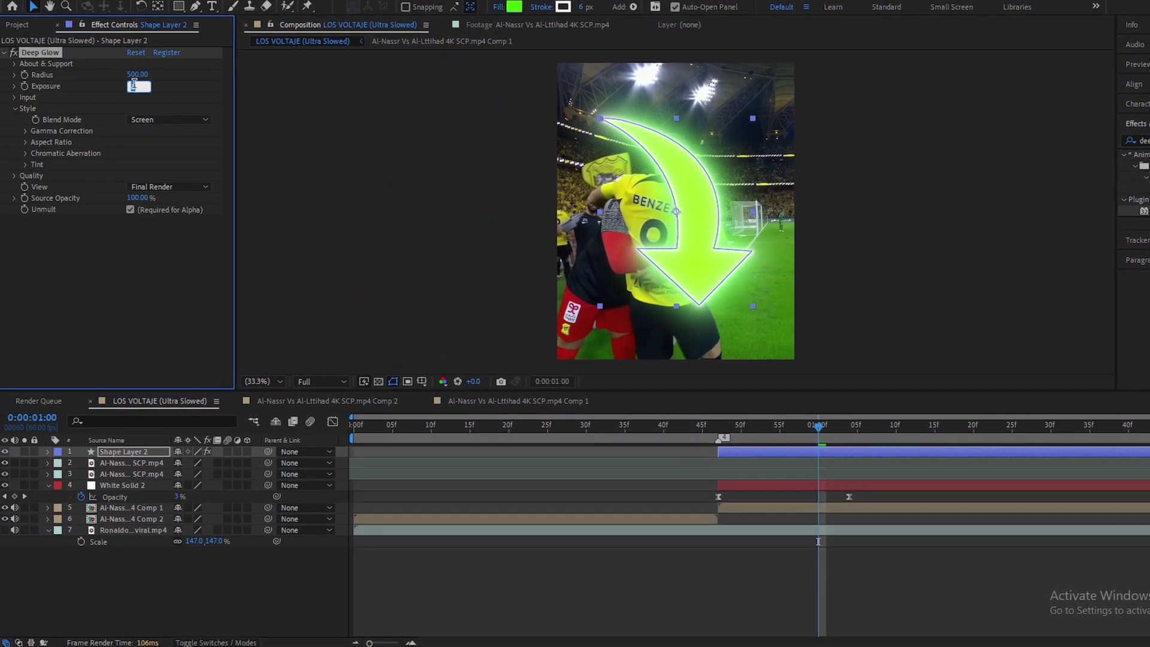
click(132, 73)
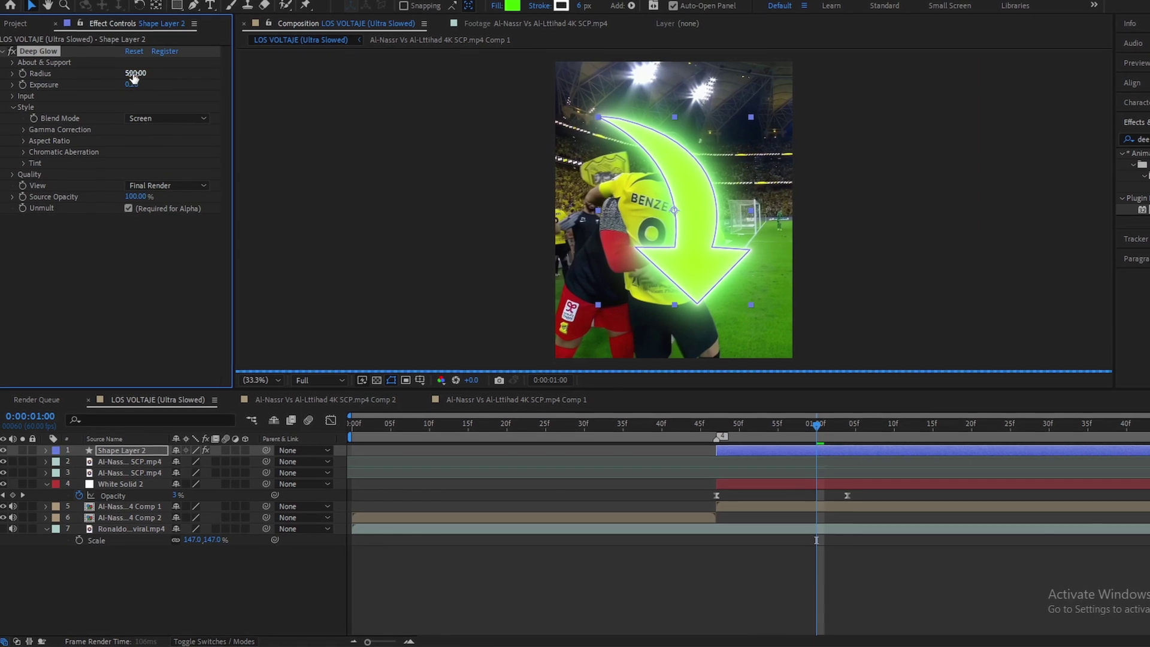
text(300)
key(Return)
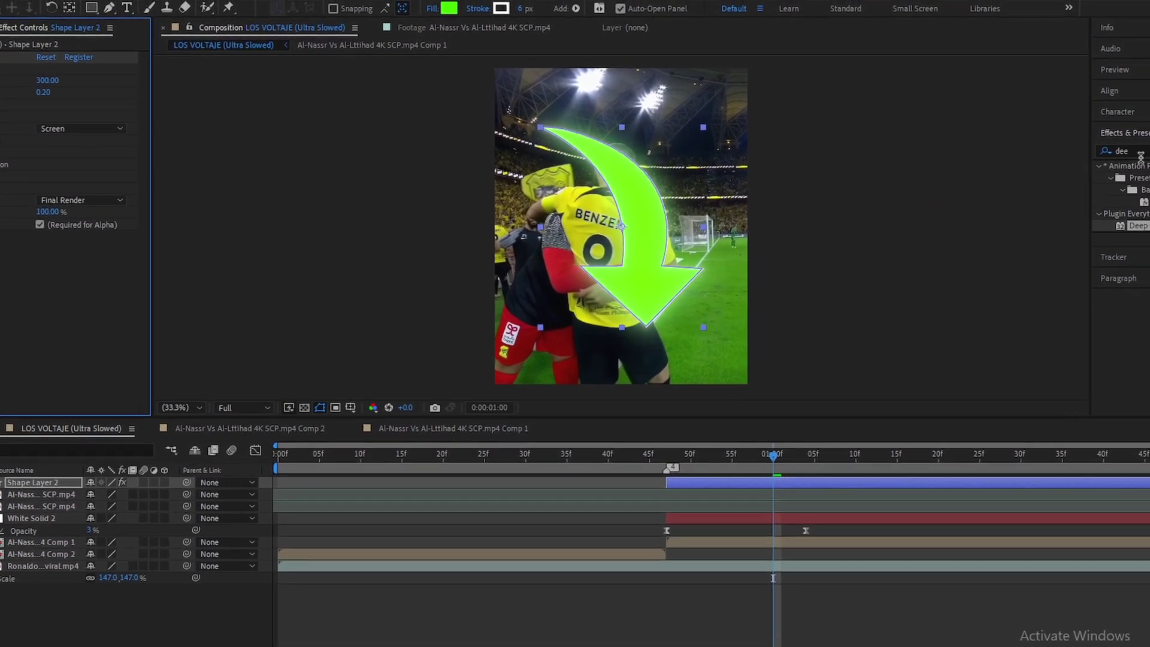
Find the Perspective Drop Shadow effect and apply it to the green arrow shape layer
drag(1134, 153, 1111, 151)
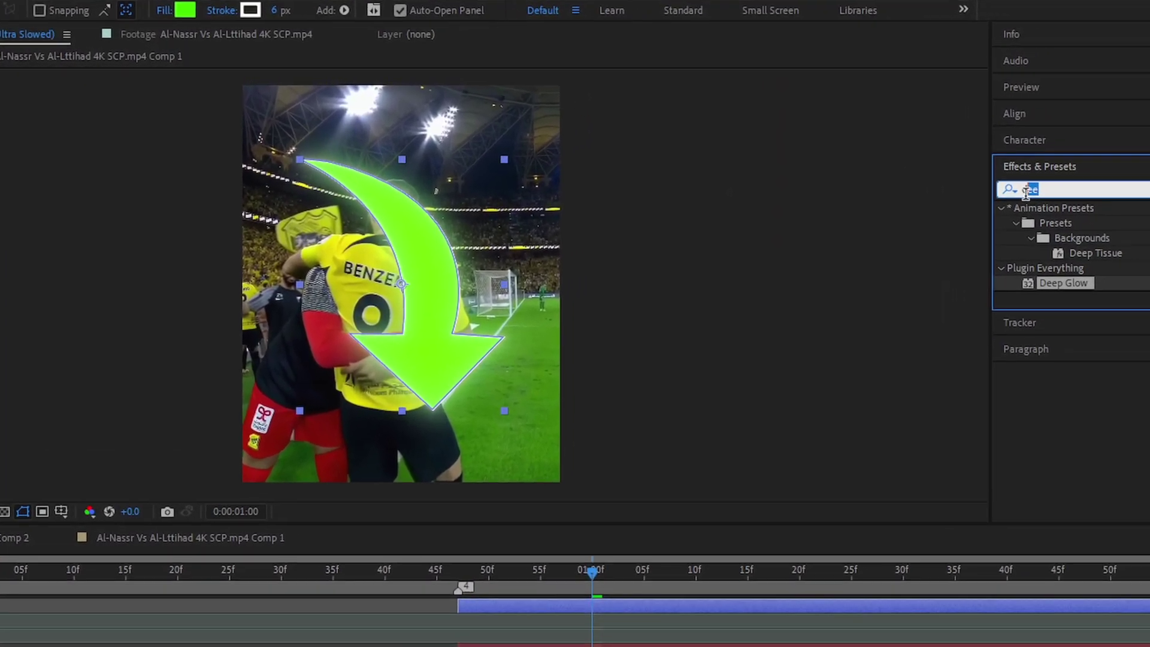
text(drop)
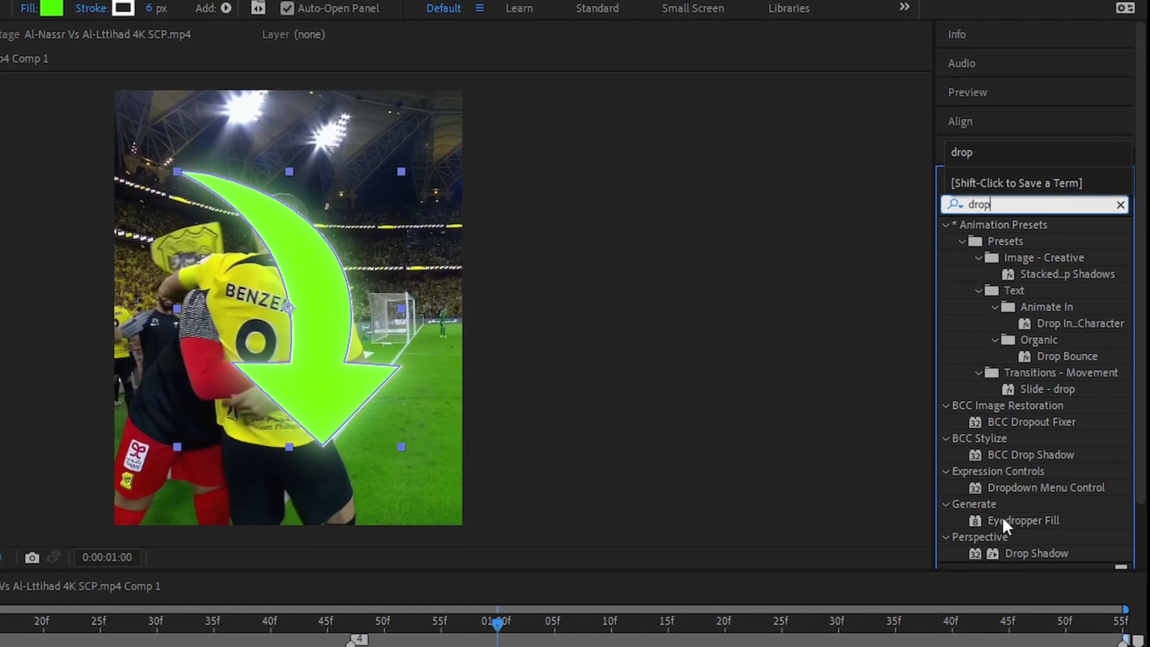
click(1025, 549)
drag(1039, 555, 537, 628)
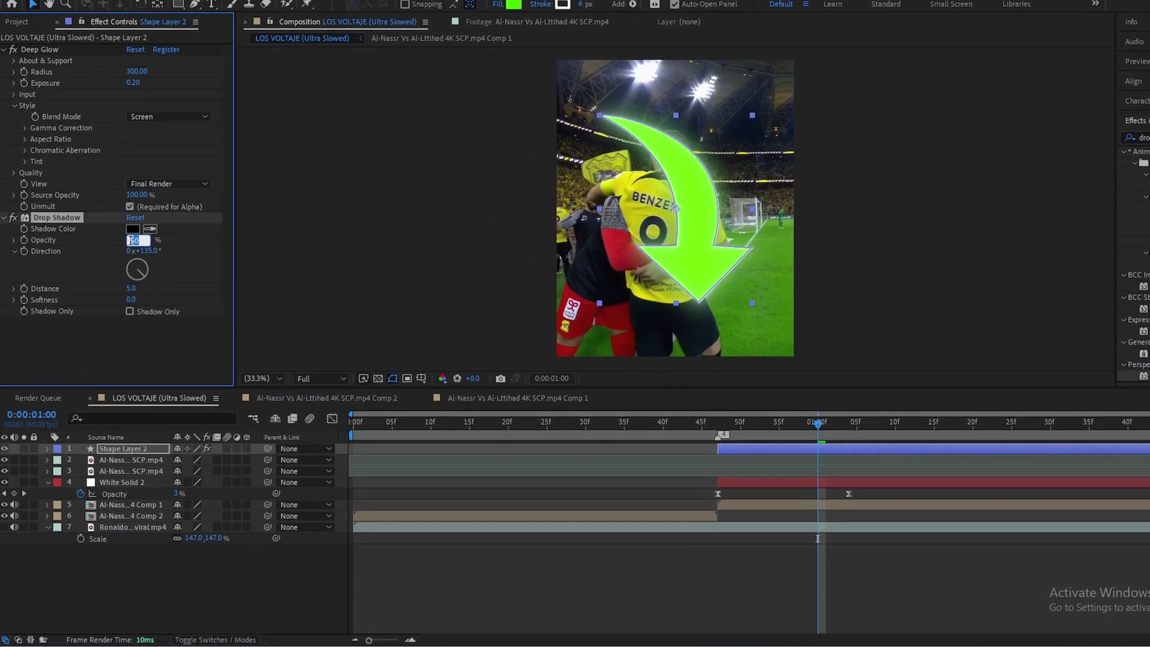
Set the Drop Shadow's Opacity to 95% and its Softness to 30
click(129, 297)
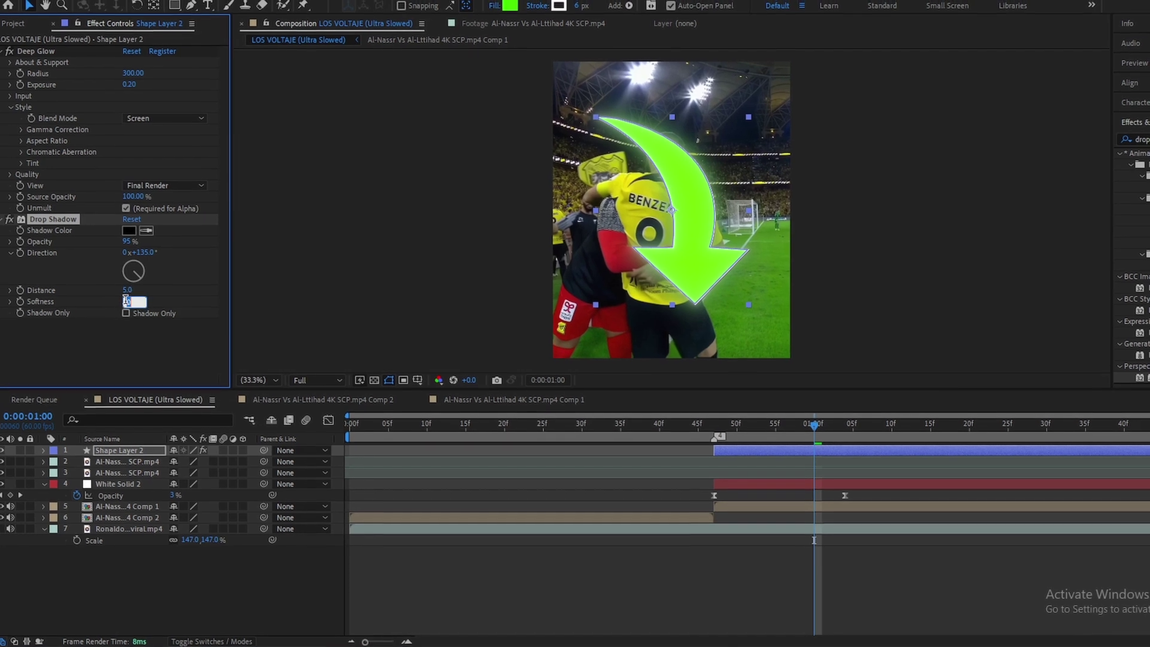
text(30)
key(Return)
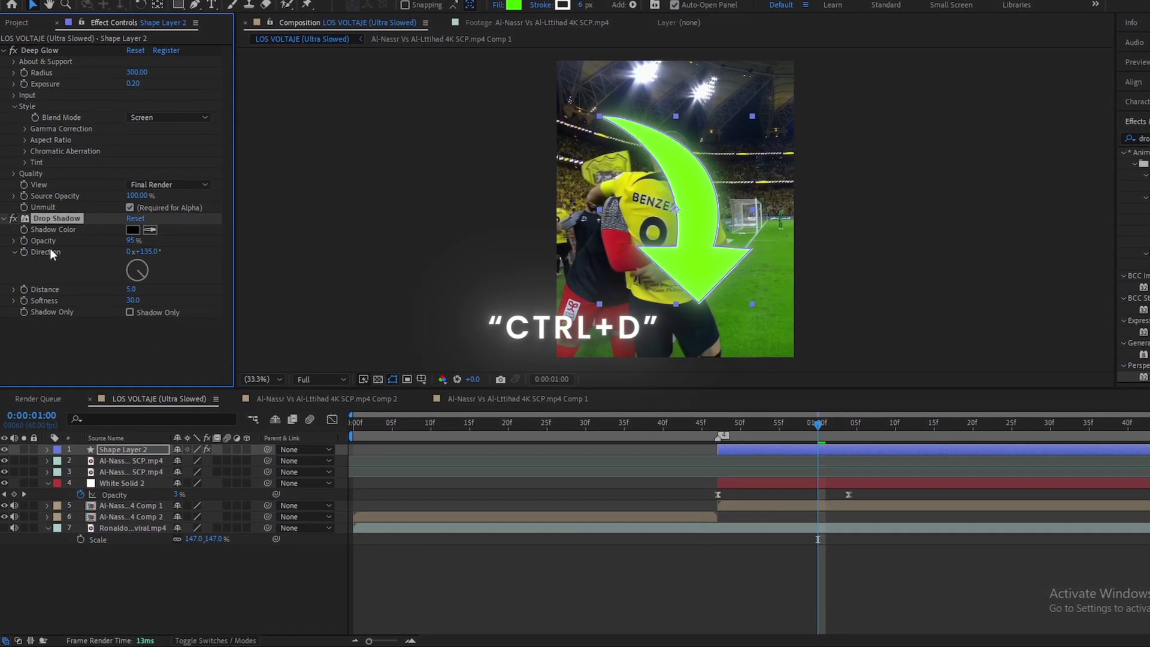
Duplicate the Drop Shadow effect and collapse the settings of all three effects on the arrow
key(ctrl+d)
click(686, 586)
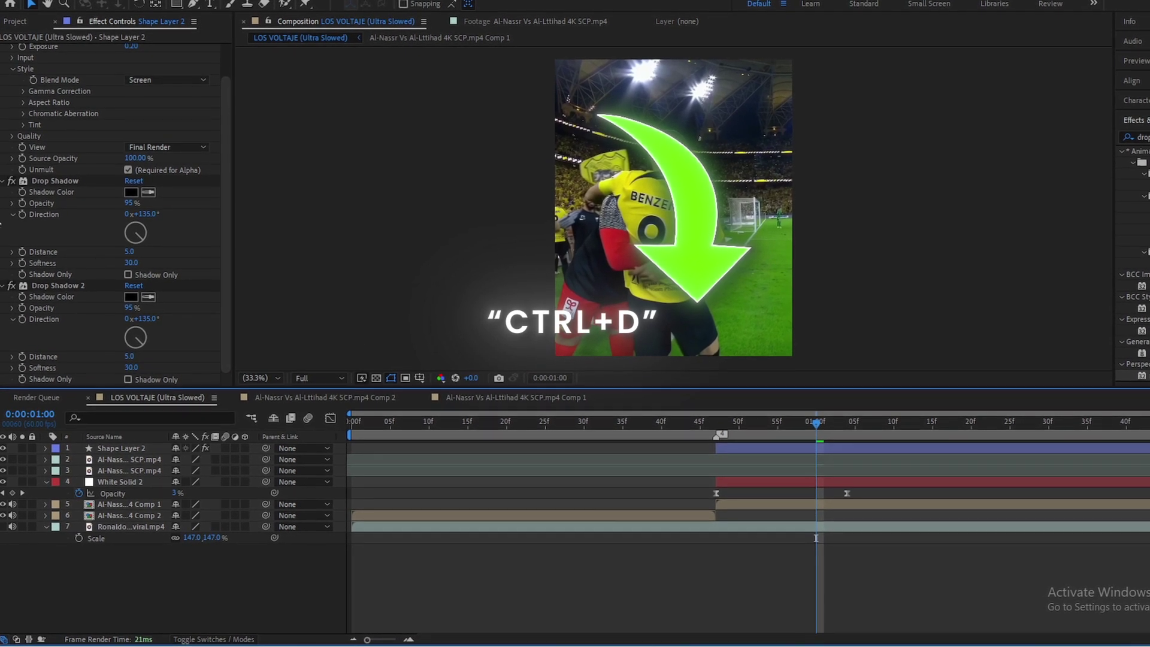
click(3, 288)
click(5, 219)
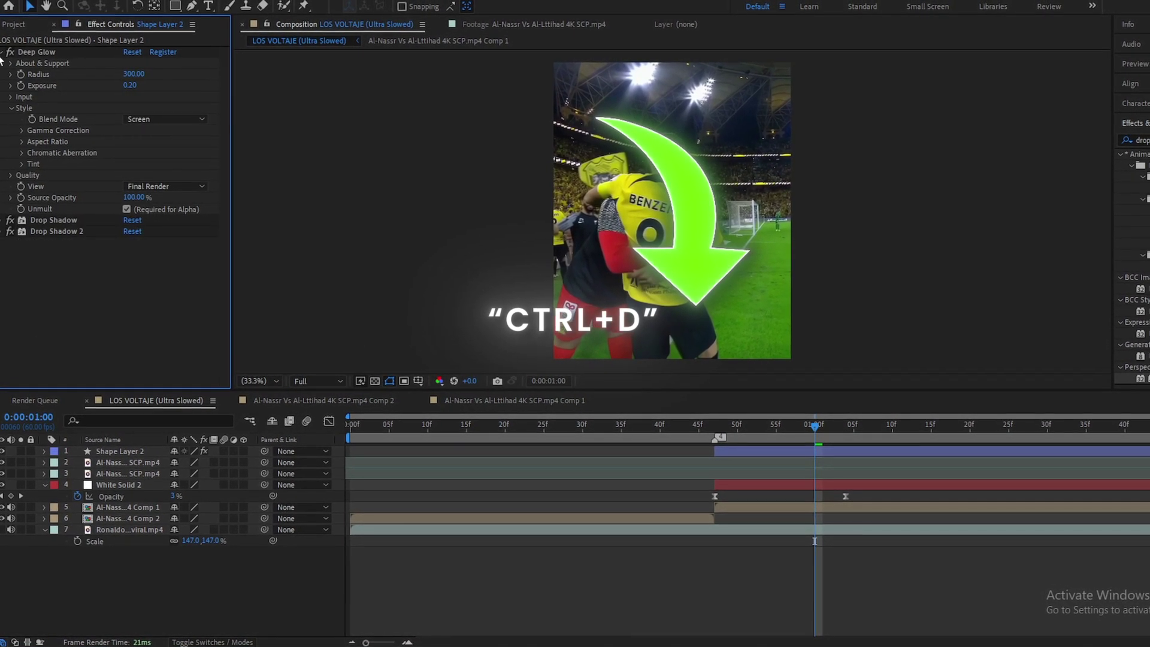
click(4, 51)
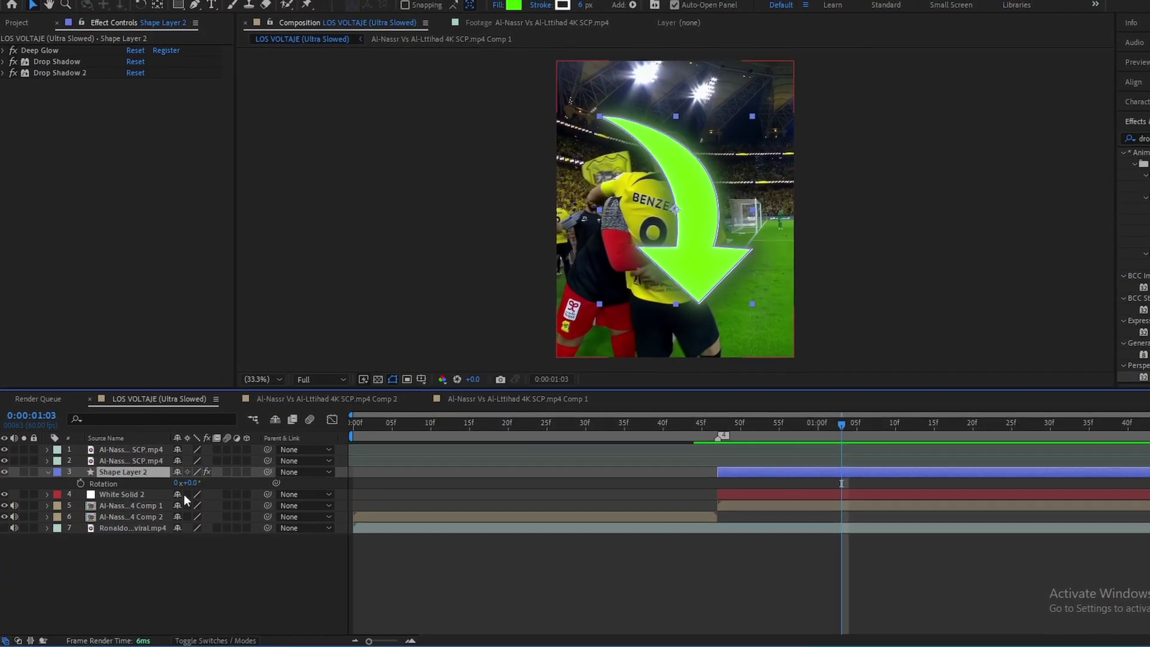
Rotate the green arrow shape layer so that its head points to the upper right of the frame
key(r)
drag(187, 483, 111, 485)
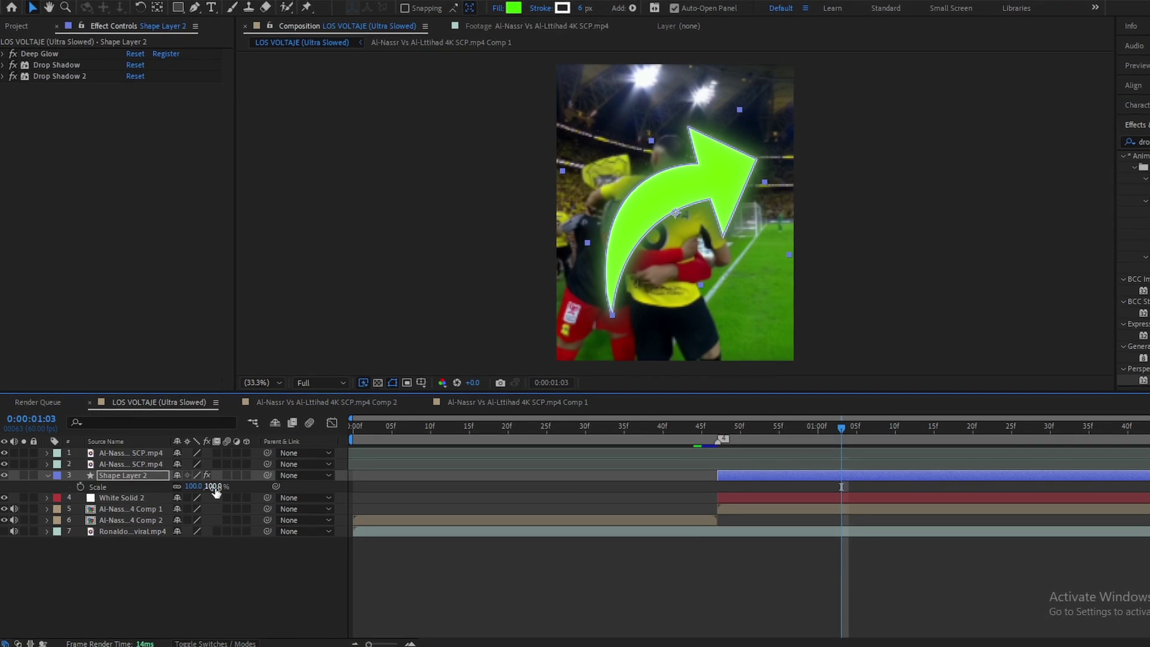
Scale the green arrow shape layer to 29% and place it over the back of the Benzema player's head and neck
key(s)
drag(188, 482, 167, 487)
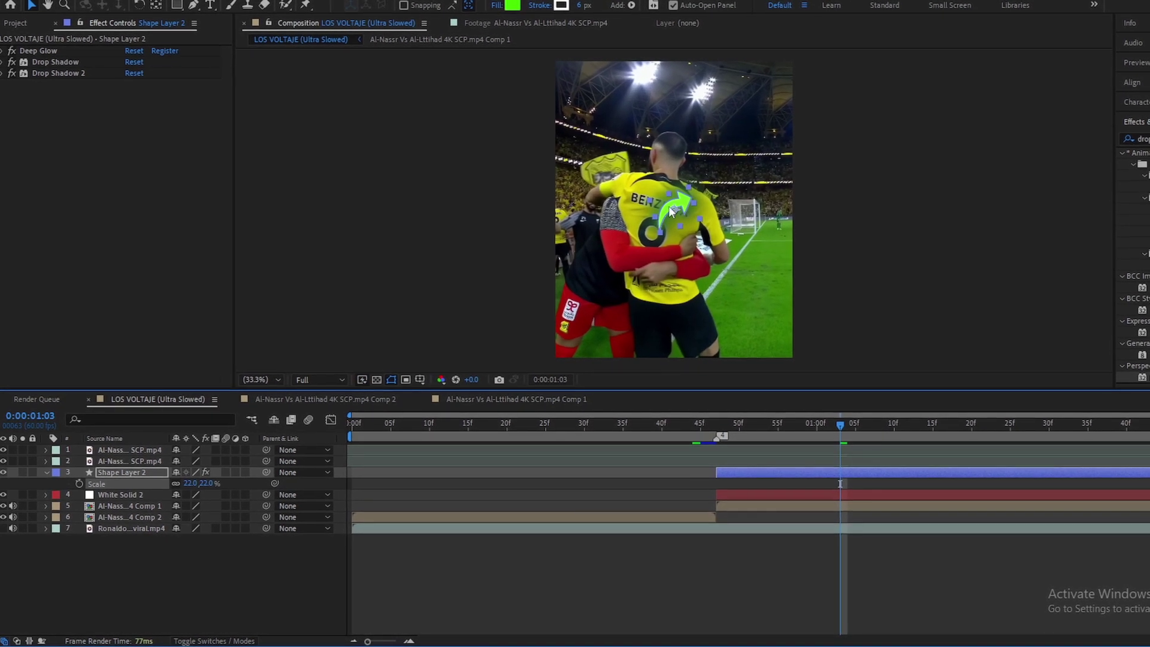
drag(673, 208, 672, 182)
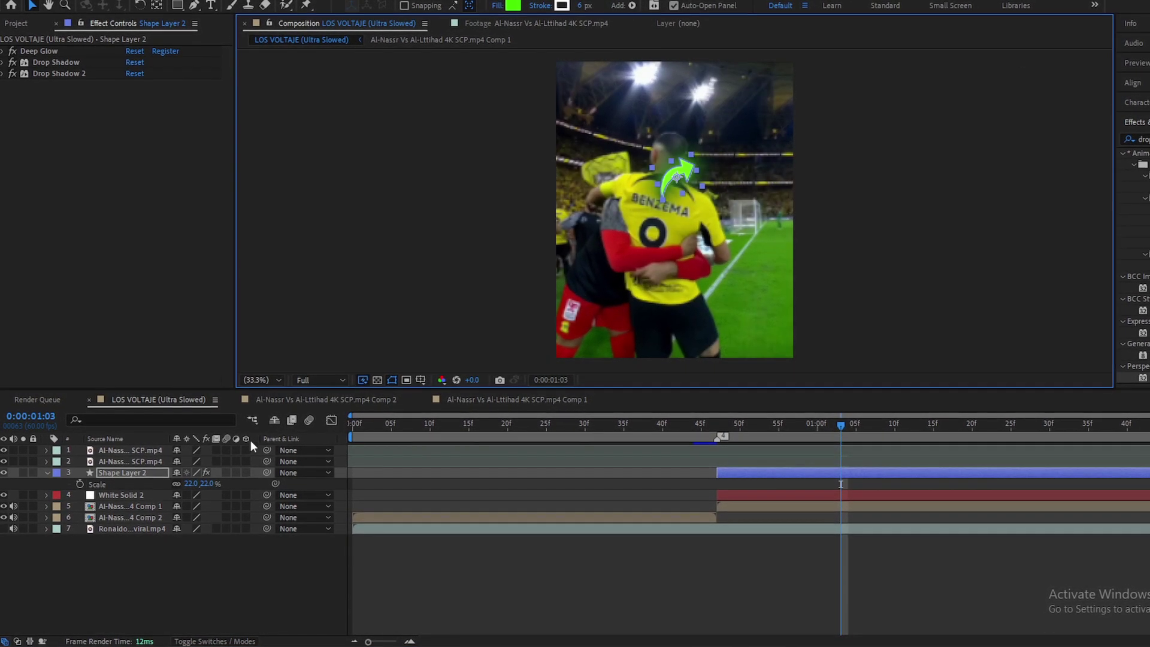
drag(207, 484, 217, 484)
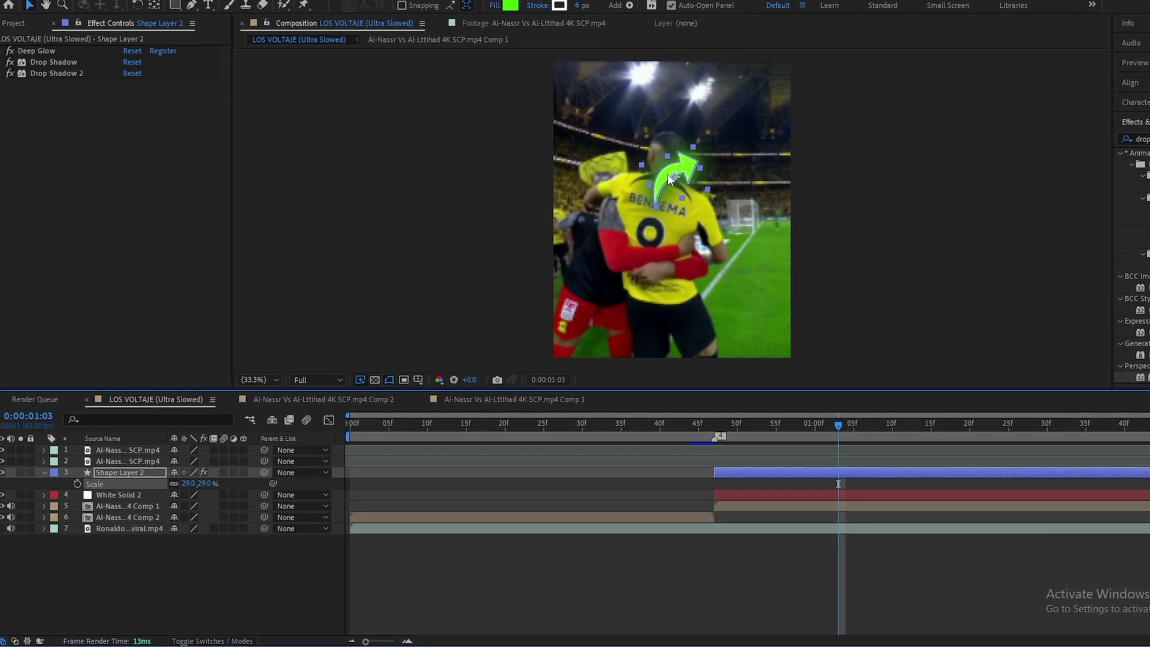
drag(675, 178, 669, 169)
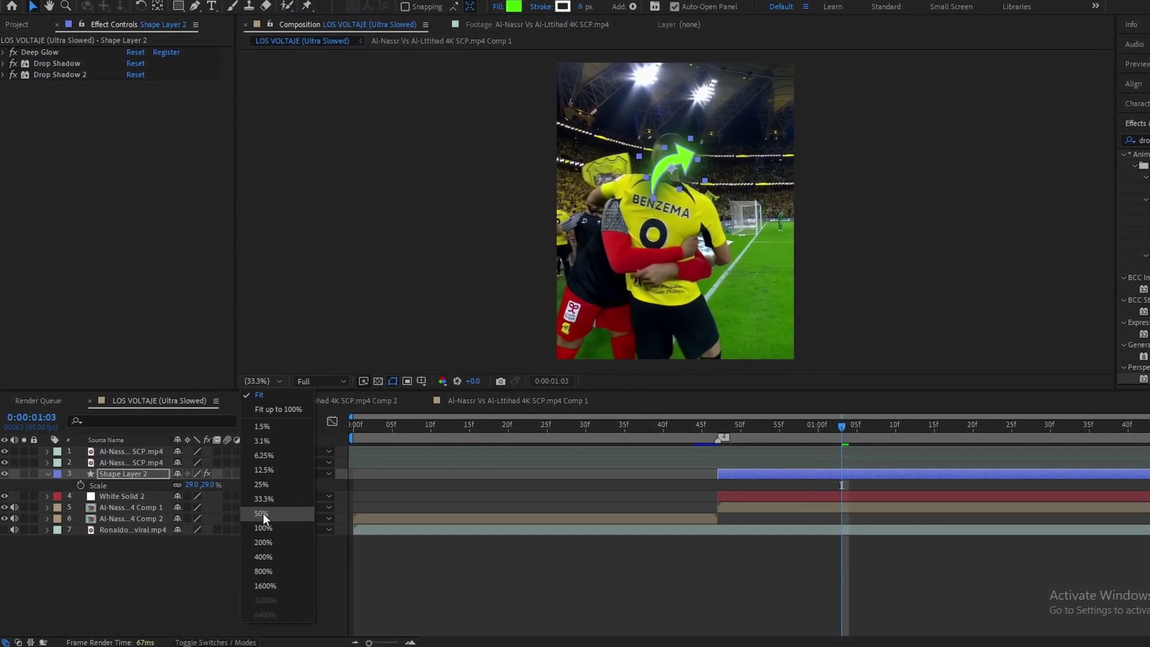
Set the green arrow shape layer's Rotation to -100° while viewing the composition at 50% around 0:00:01:10
click(262, 513)
mouse_move(893, 423)
mouse_down()
mouse_move(961, 426)
mouse_move(892, 432)
mouse_up()
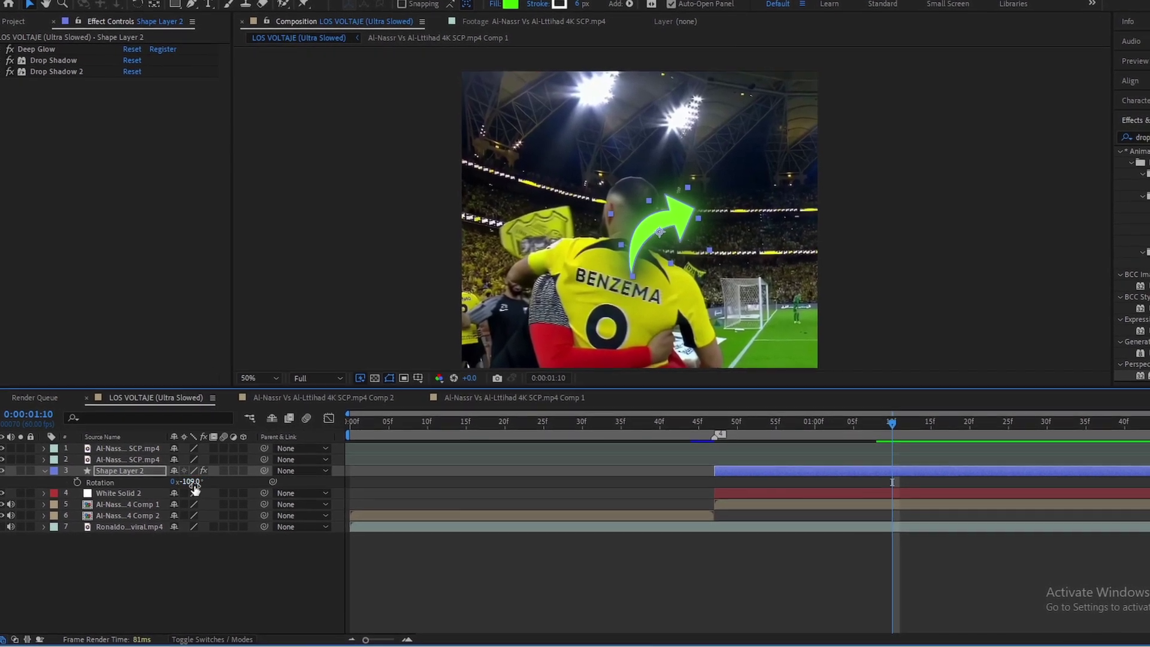
drag(190, 483, 196, 482)
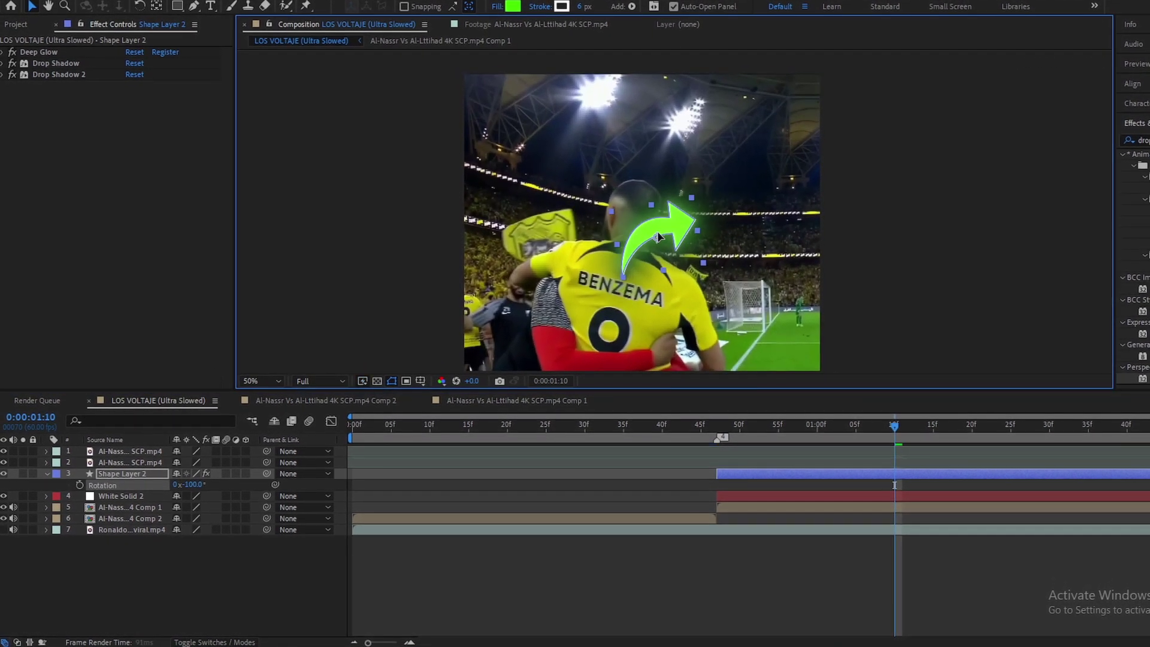
click(814, 570)
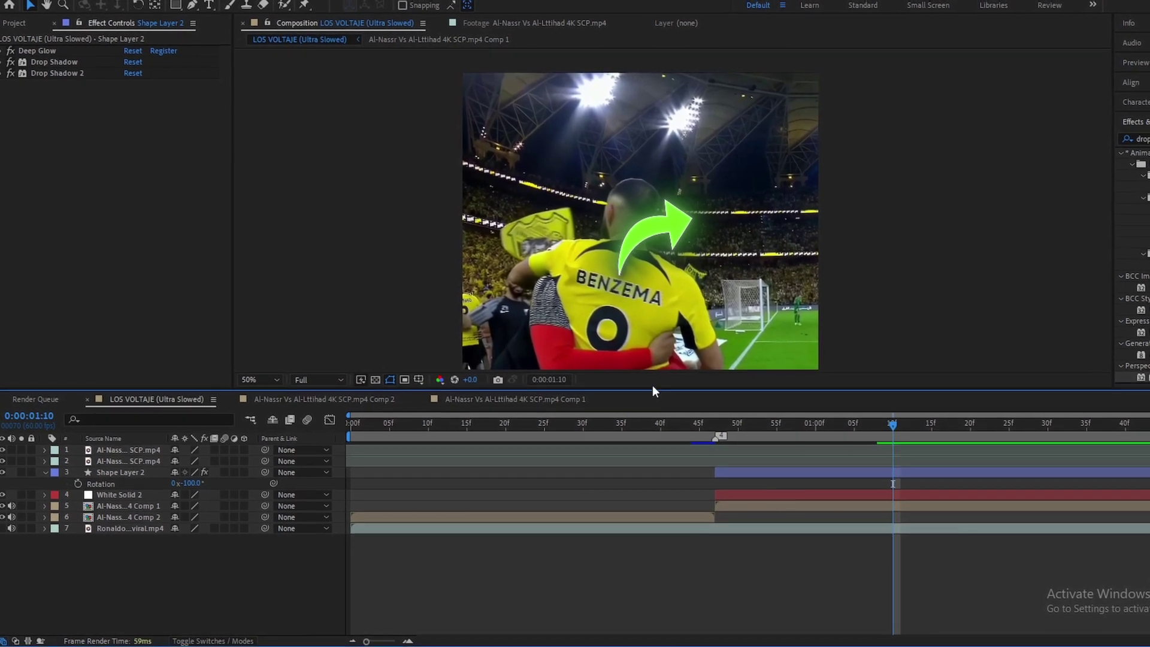
Add a text layer reading BENZEMA above the player at 0:00:01:18
click(211, 7)
drag(969, 429, 953, 429)
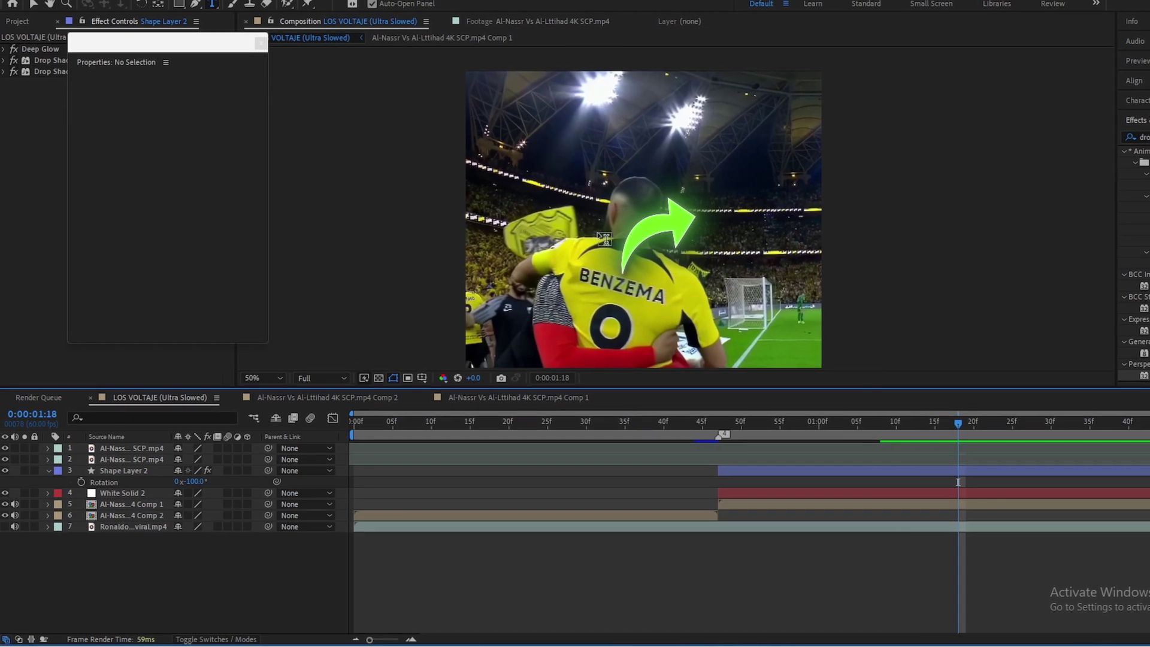
click(554, 129)
text(B)
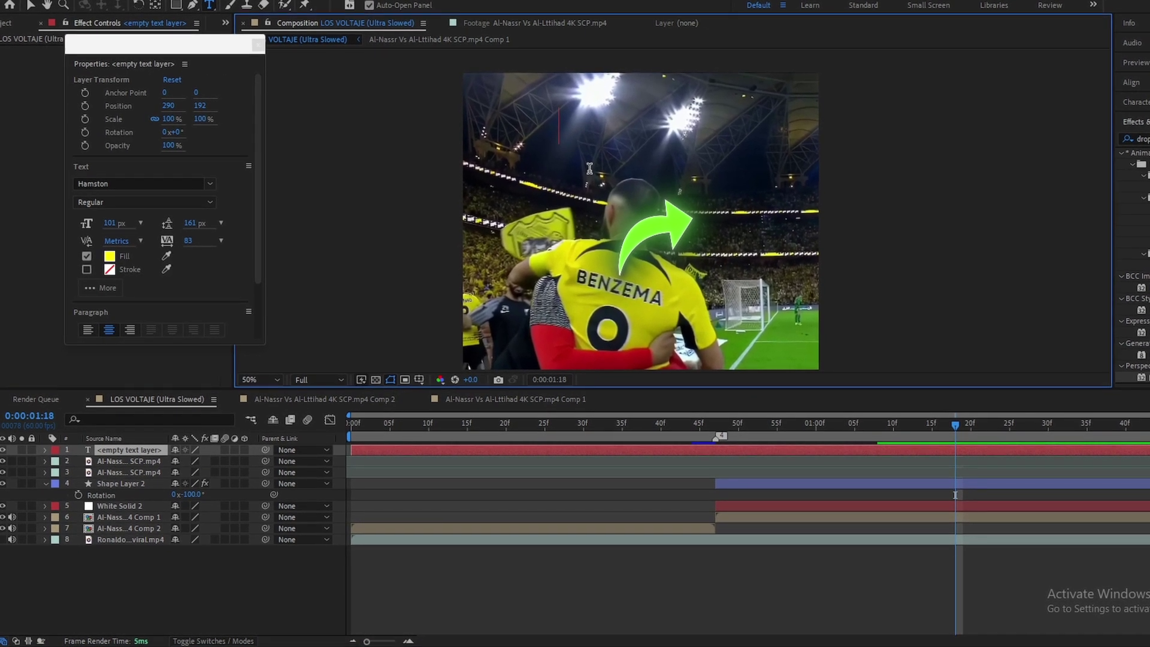
text(E)
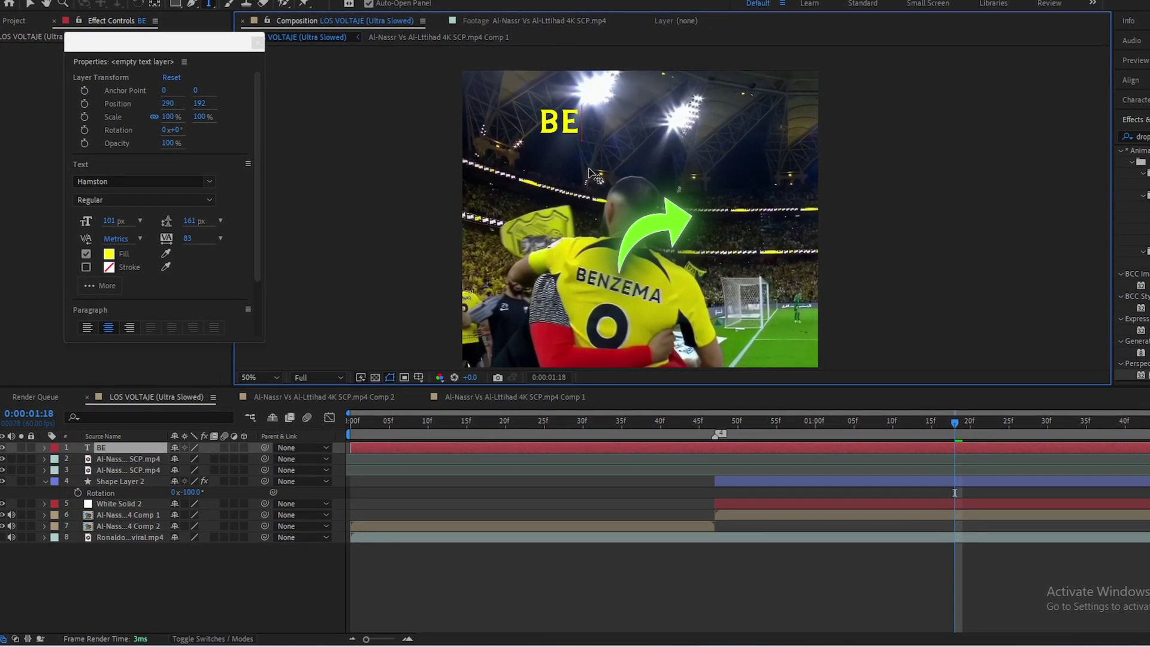
text(NZE)
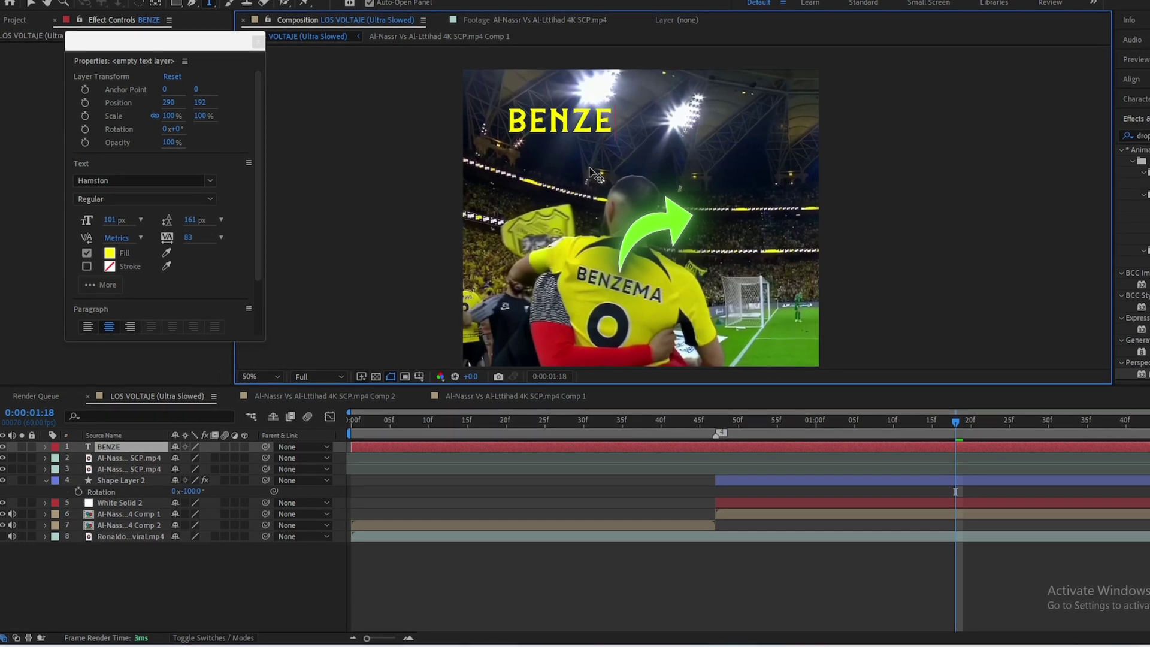
text(MA)
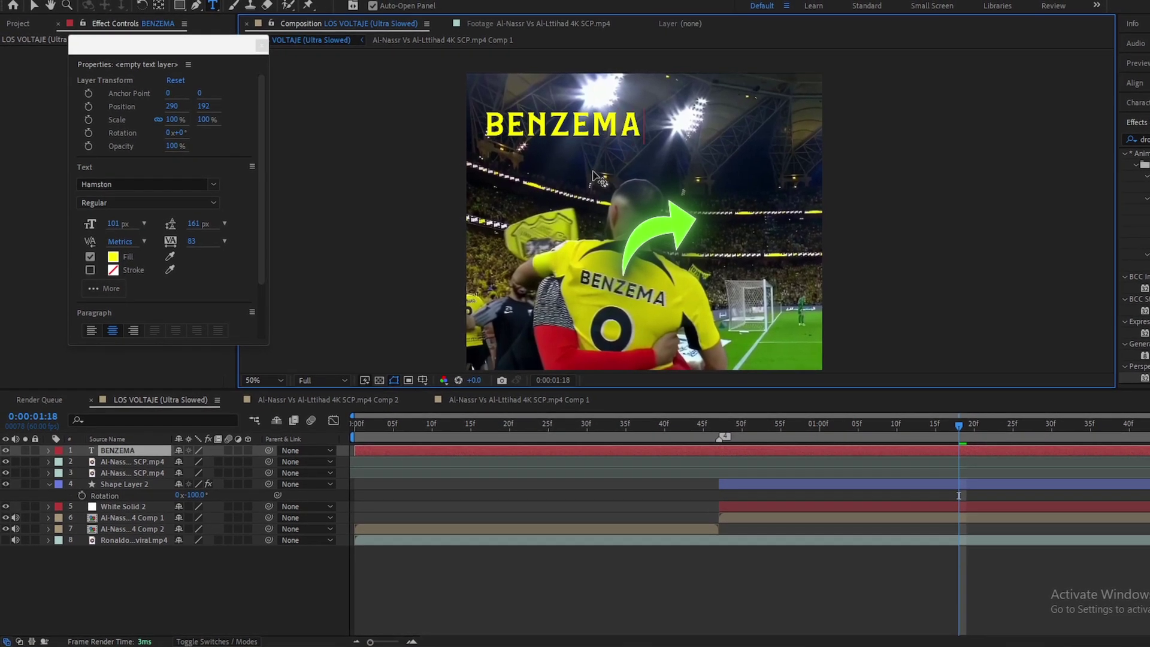
Keep the Hamston font for the BENZEMA text and set its fill to the green sampled from the arrow, 78FF1D
double_click(542, 139)
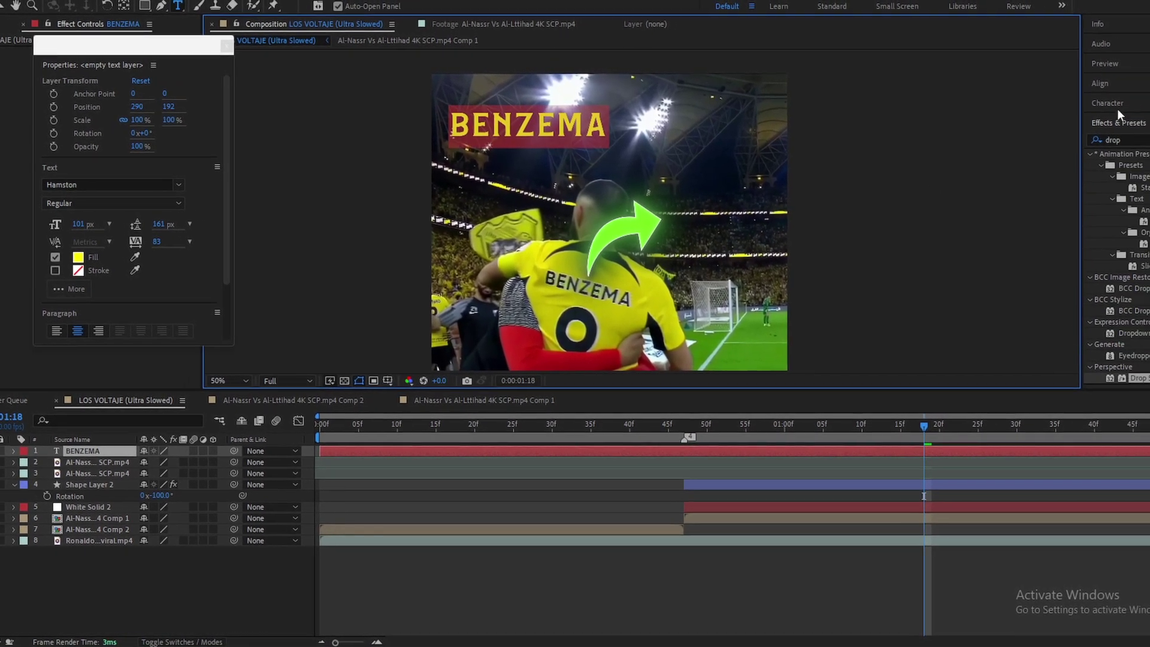
click(1117, 108)
click(1120, 124)
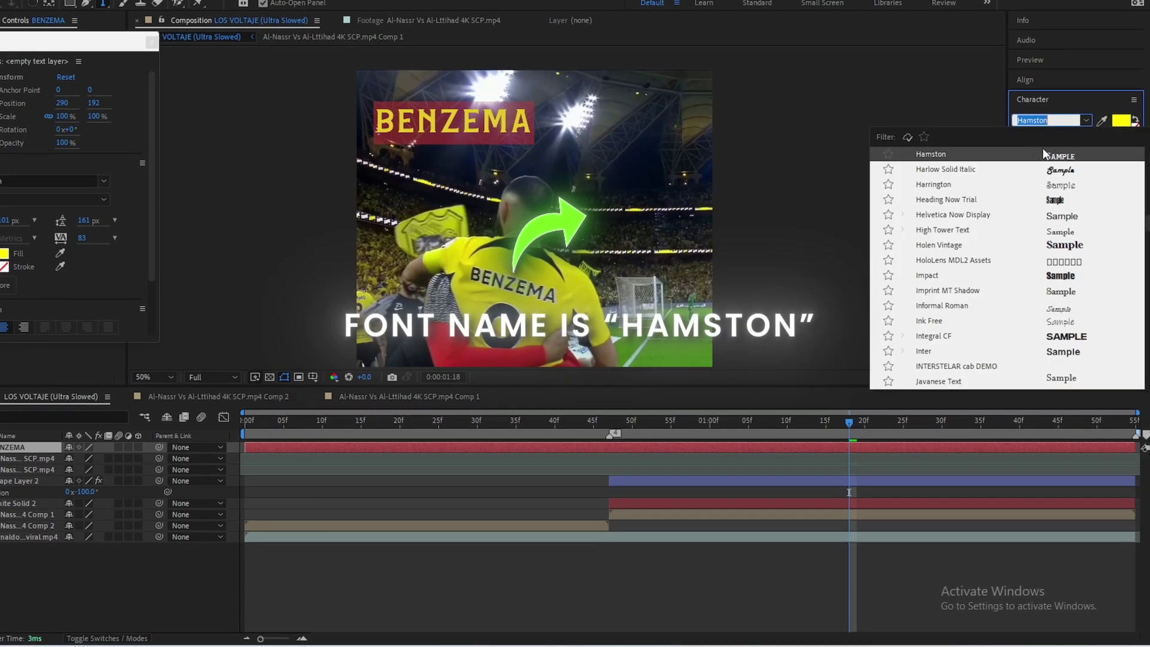
click(1089, 122)
click(1121, 126)
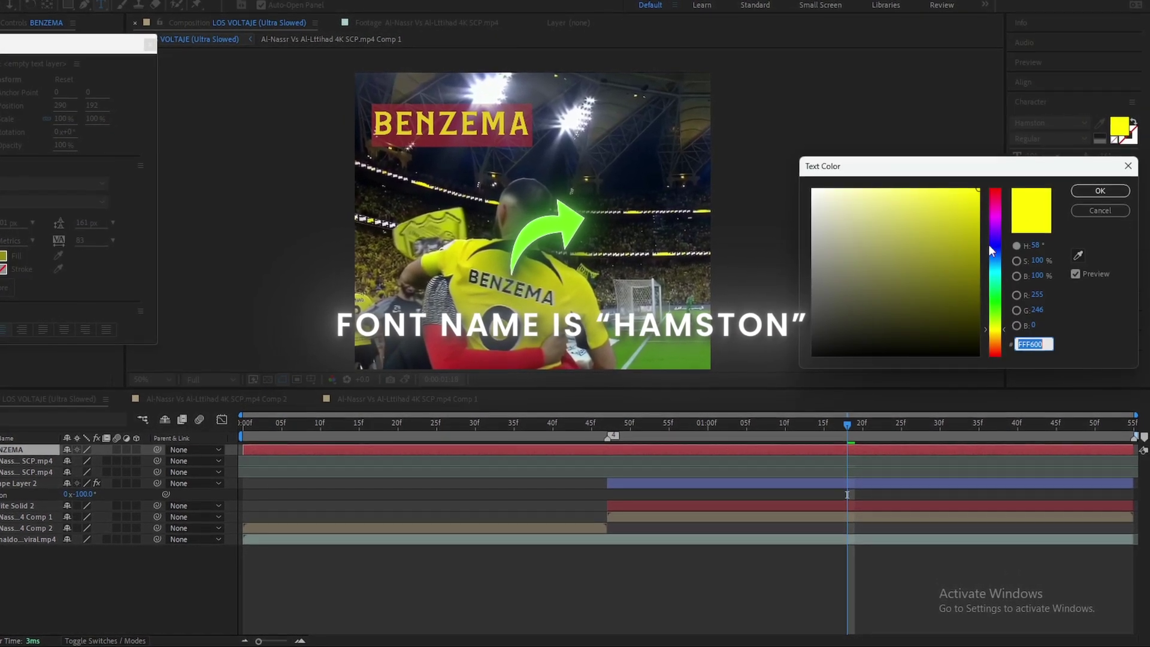
click(1077, 257)
click(576, 220)
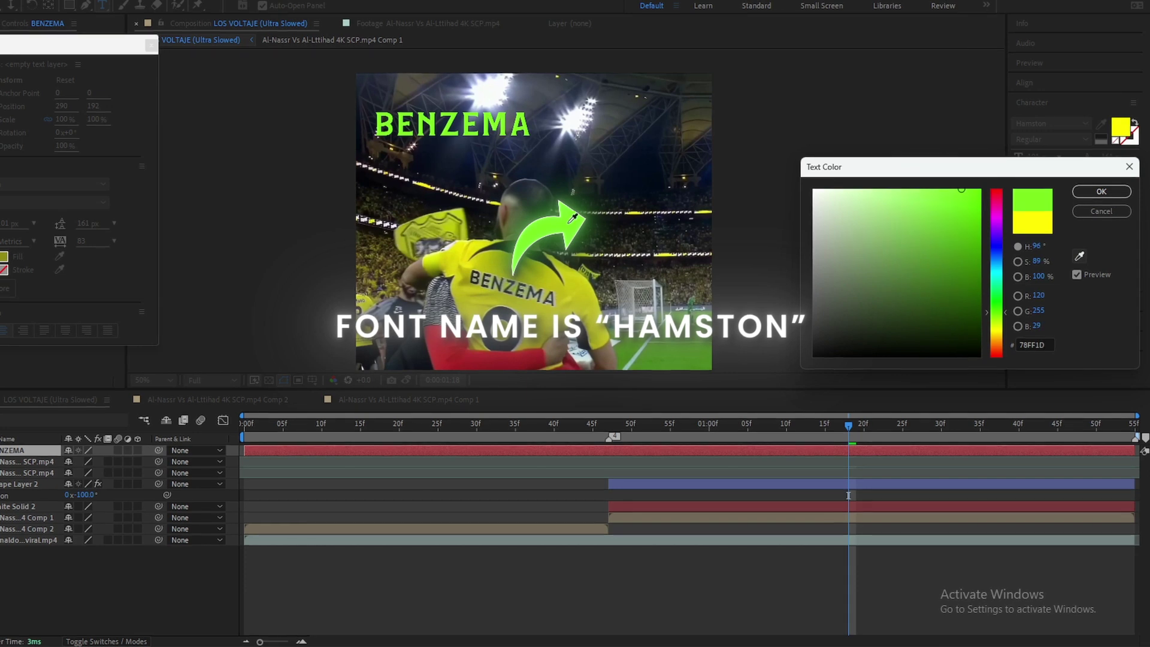
click(1087, 192)
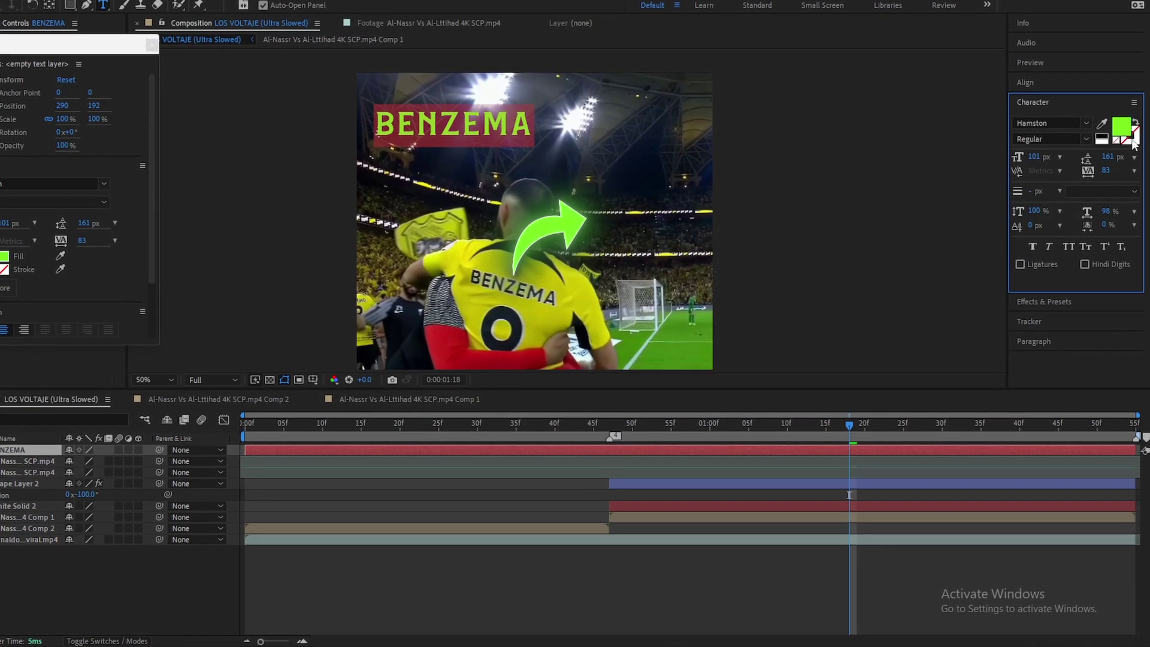
Give the BENZEMA text a white FFFFFF stroke with a width of 3 px
click(1130, 138)
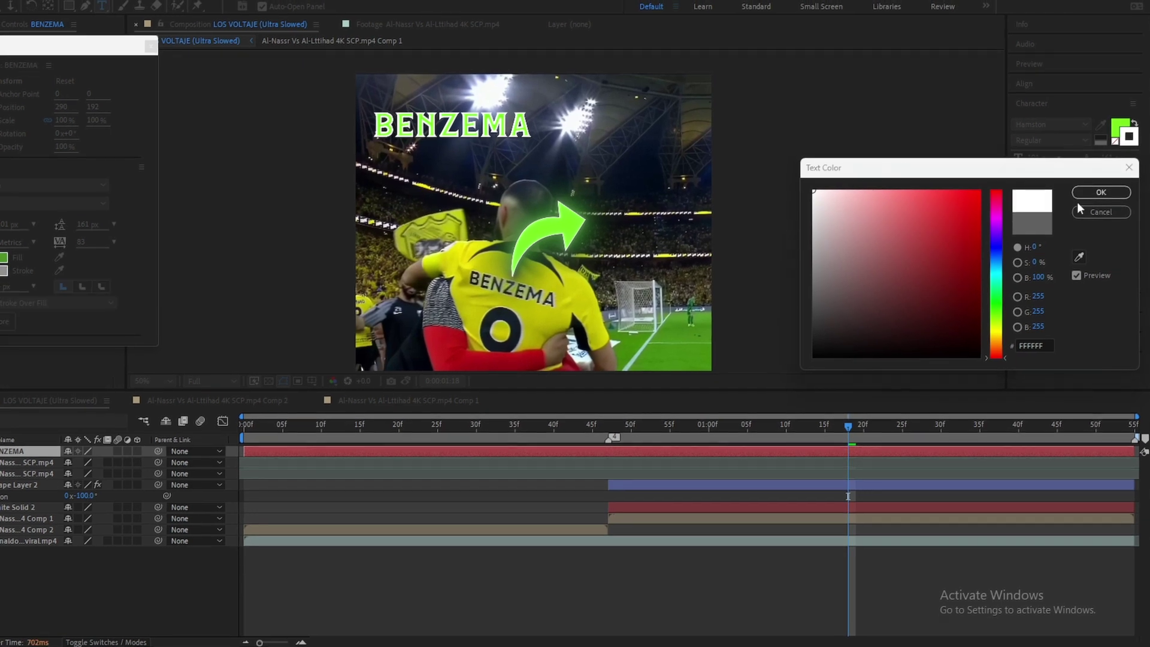
click(1096, 192)
click(1030, 194)
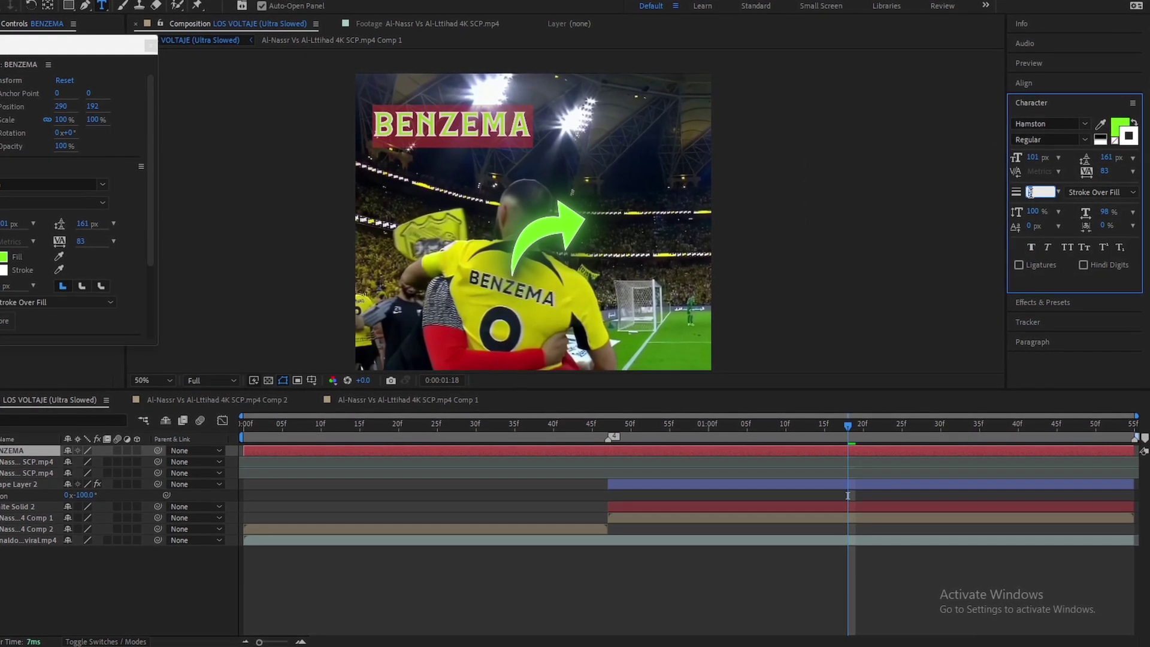
key(Return)
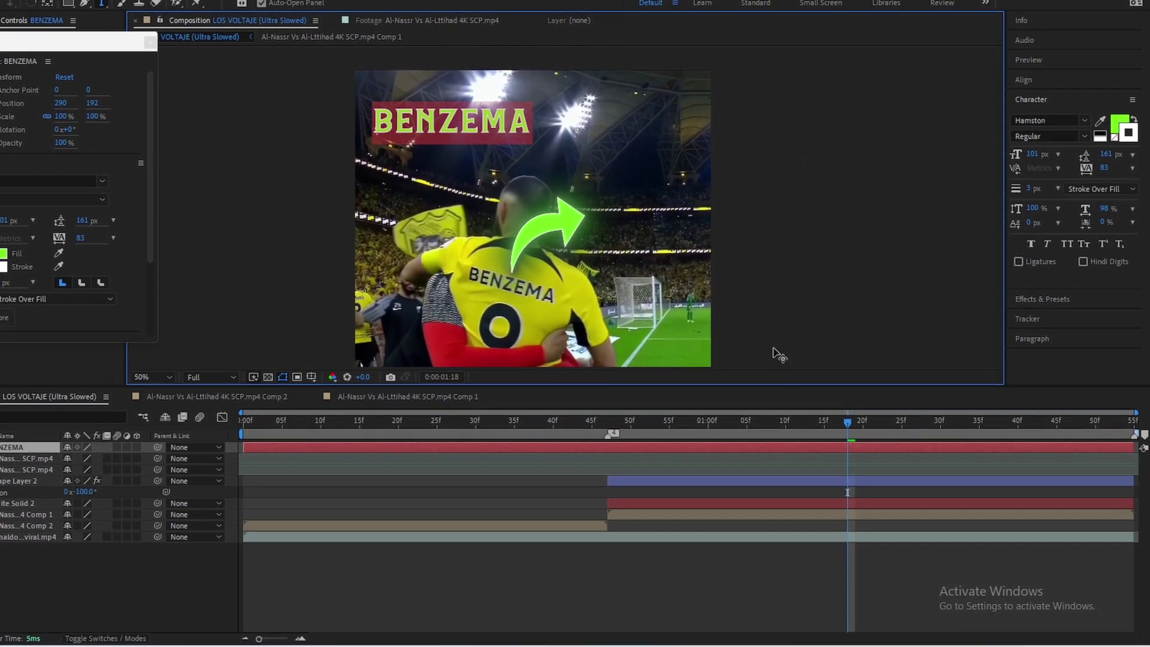
Copy the Deep Glow and first Drop Shadow effects from the green arrow layer onto the BENZEMA text layer
click(848, 556)
click(848, 481)
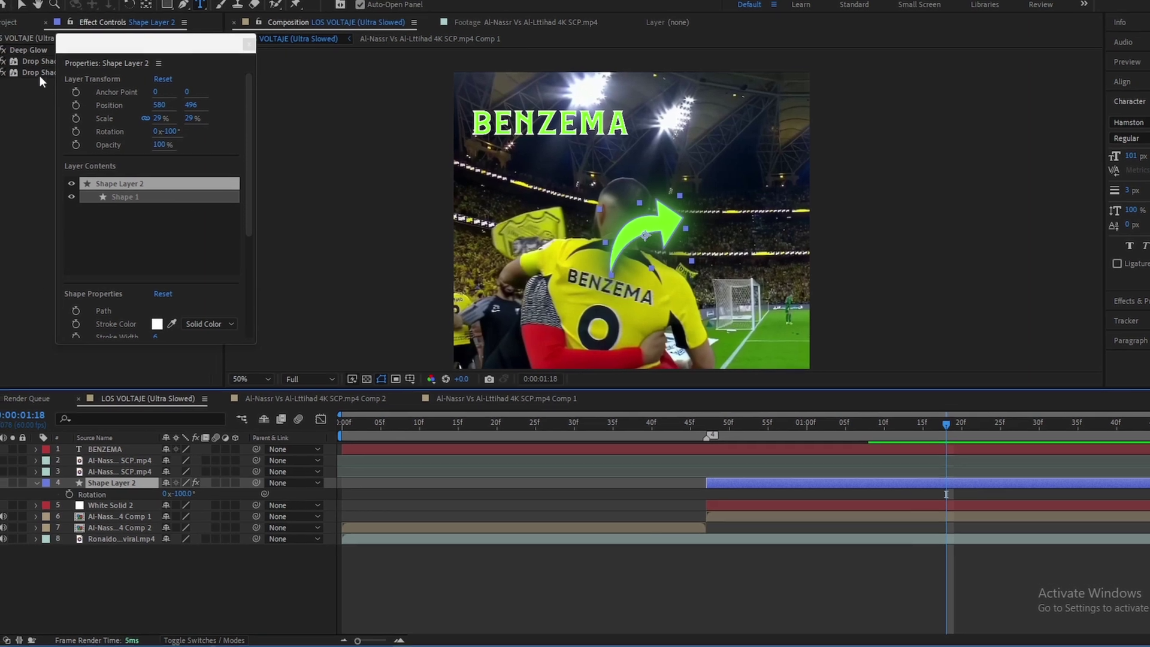
click(39, 71)
click(254, 43)
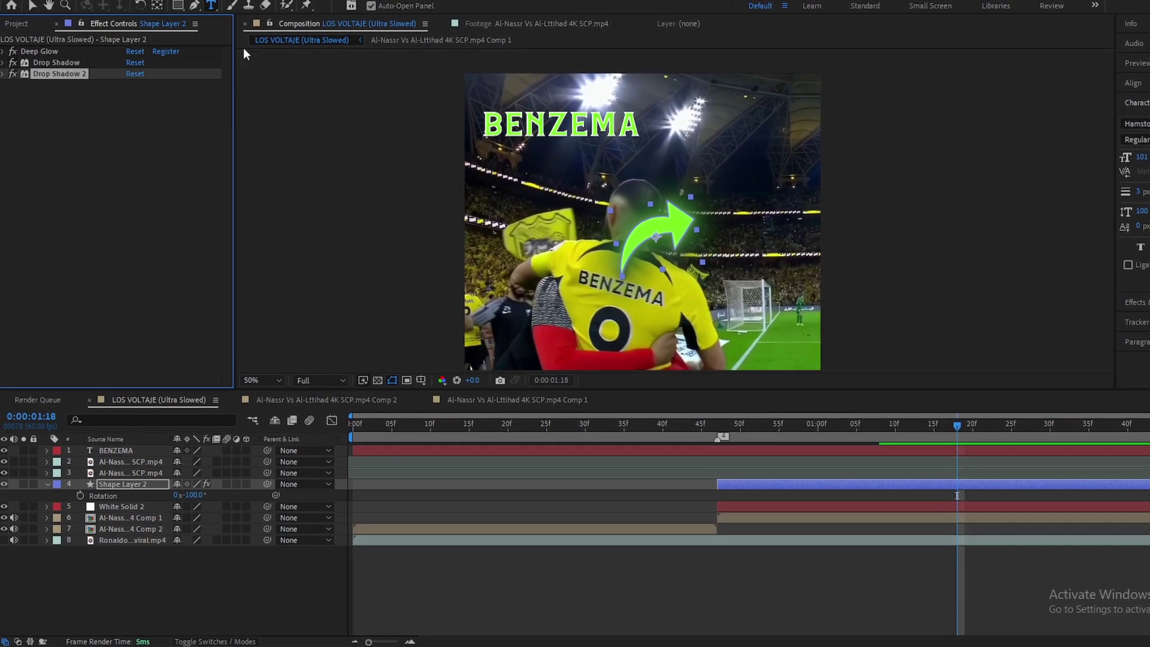
click(55, 54)
ctrl+click(63, 63)
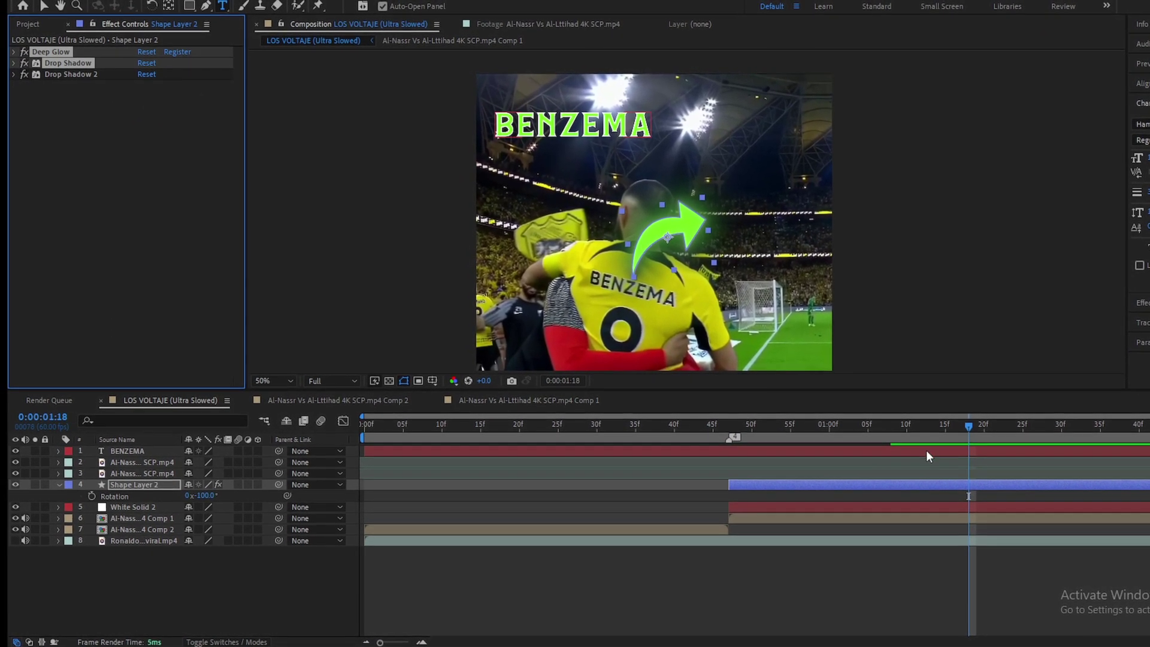
click(919, 447)
key(ctrl+v)
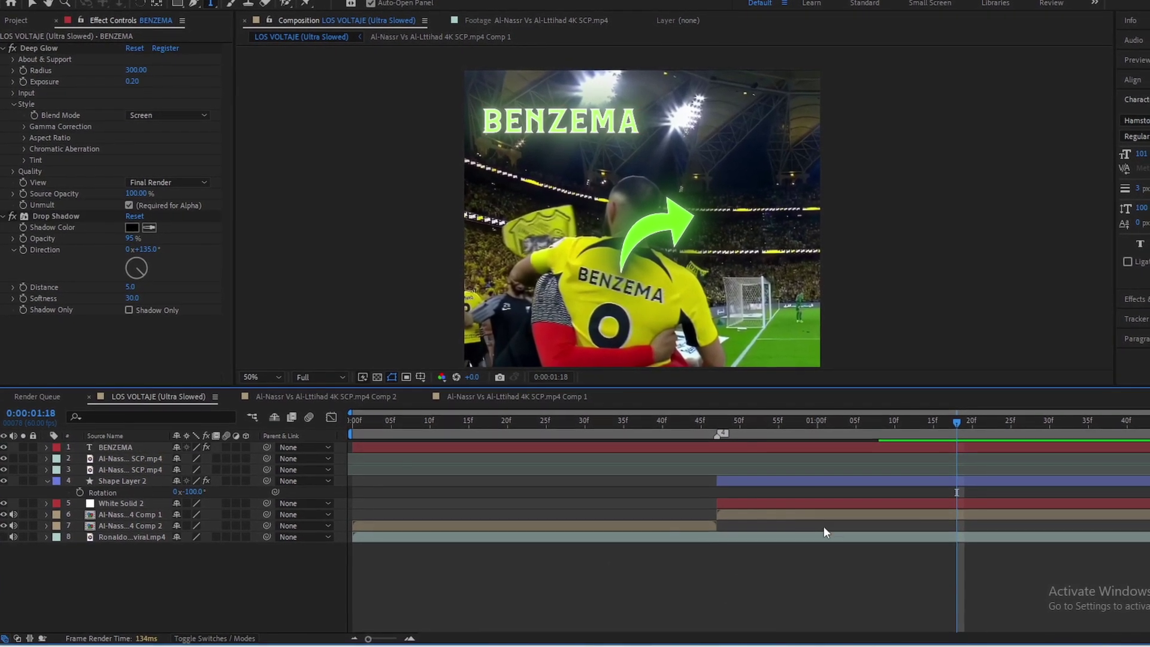
Reduce the BENZEMA text's stroke to 2 px and change its fill to a more saturated, purer green
click(1135, 191)
click(1062, 193)
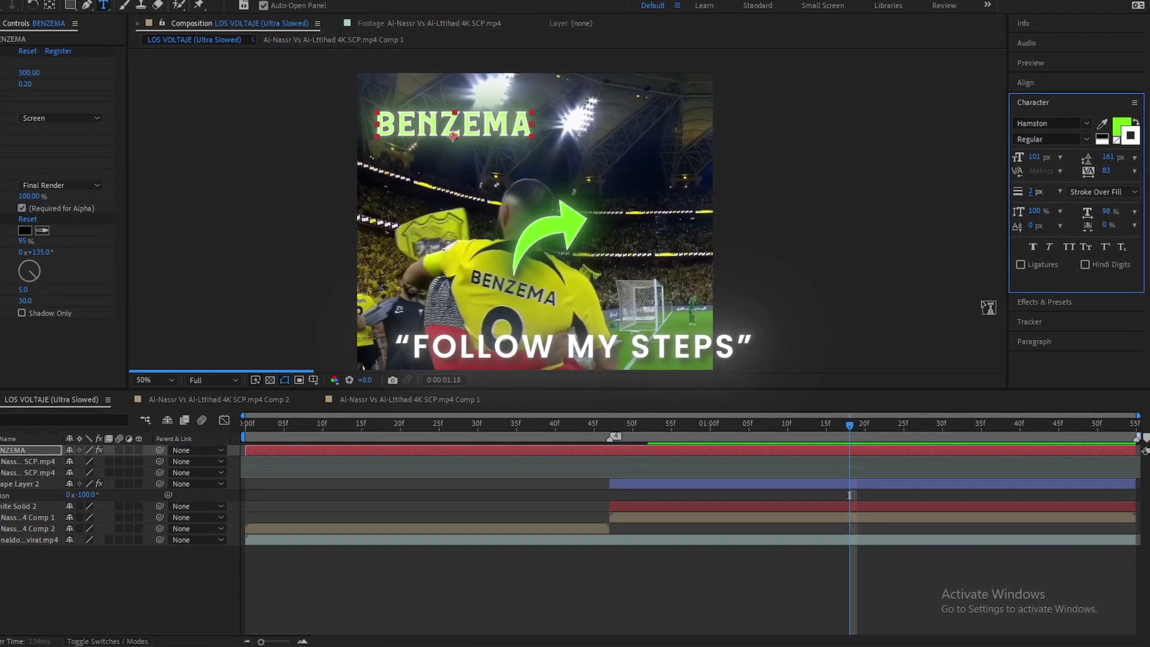
click(1121, 133)
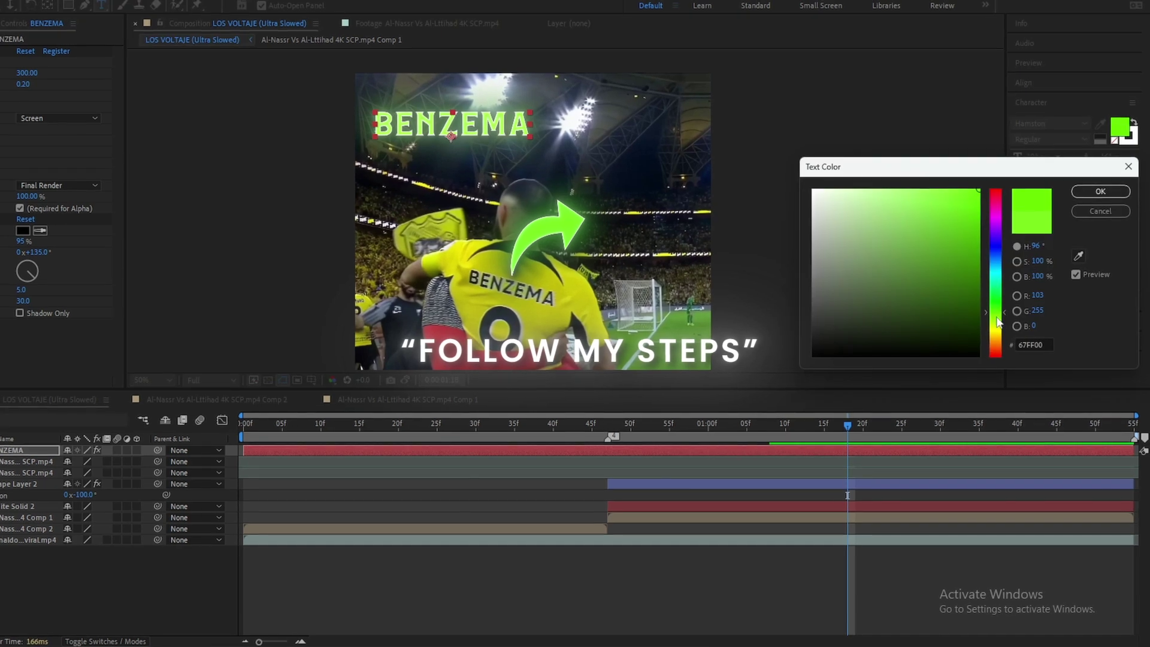
click(1099, 194)
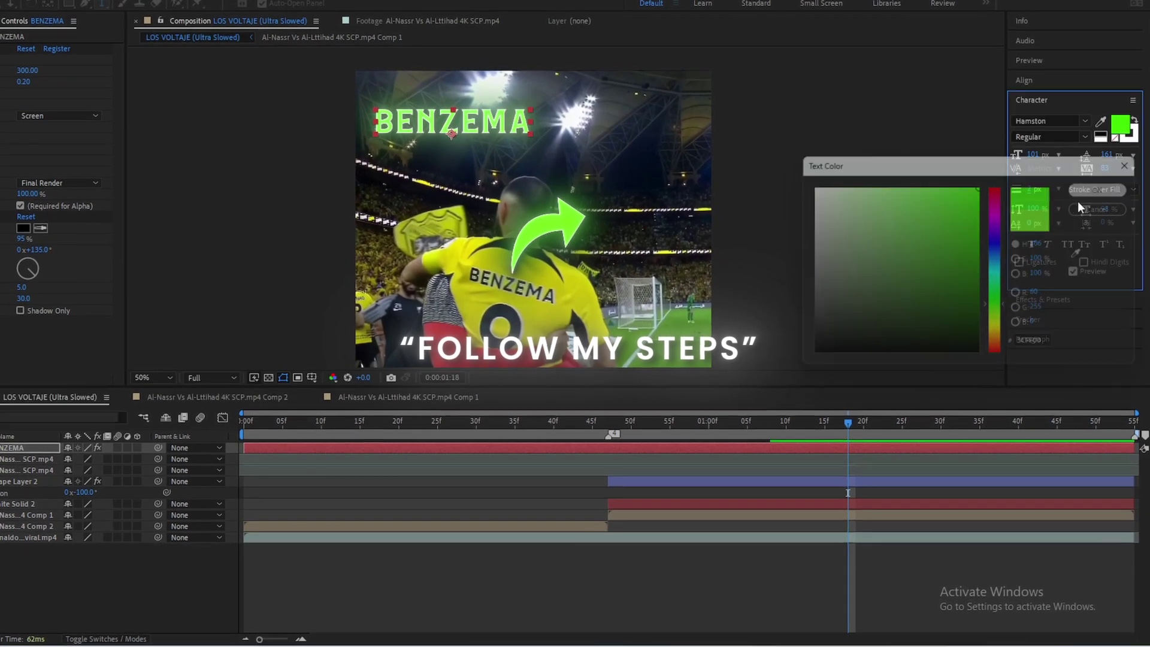
click(788, 569)
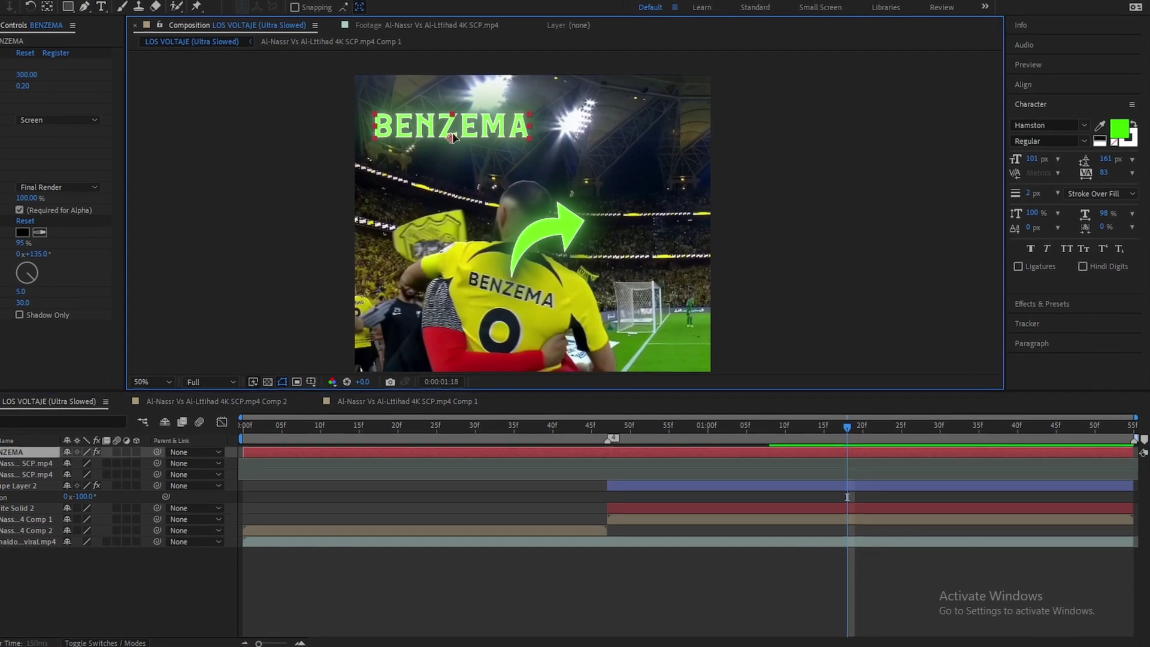
Move the BENZEMA text just above the arrowhead, at about 760, 400, and set its Rotation to -3°
drag(423, 126, 581, 195)
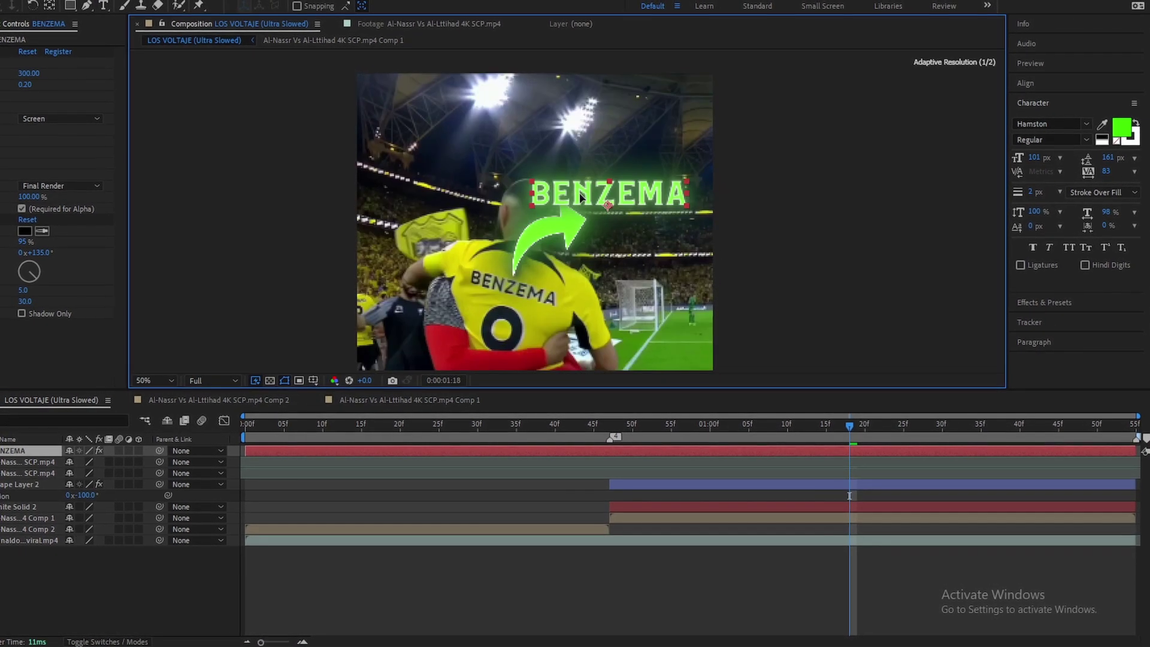
key(r)
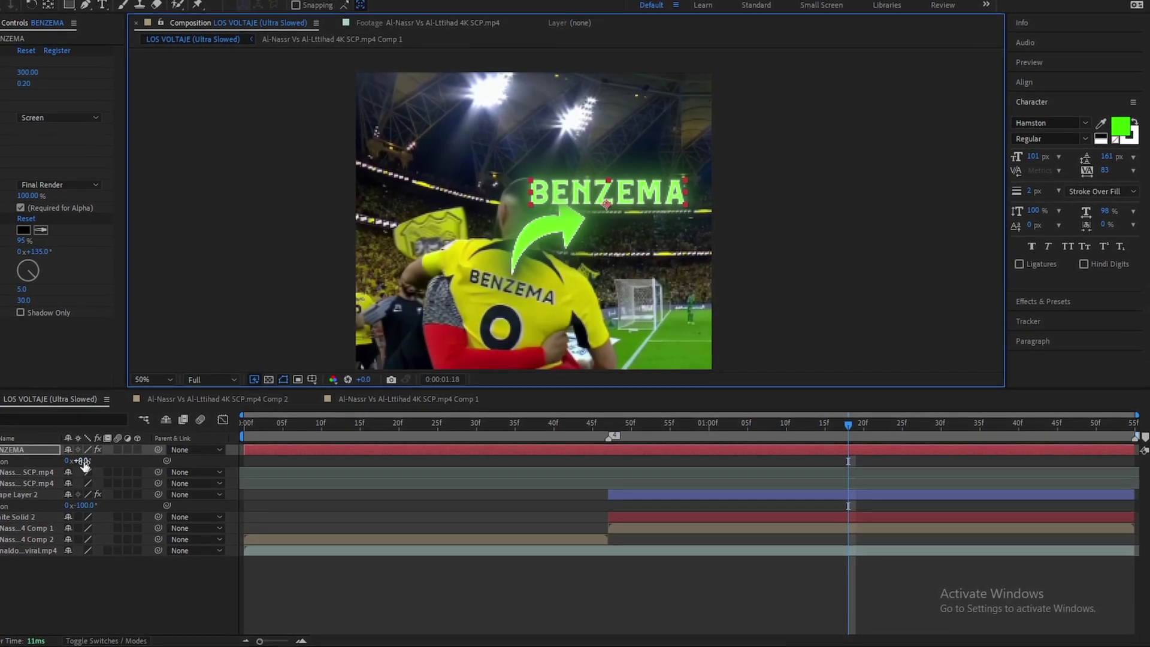
mouse_move(83, 458)
mouse_down()
mouse_move(120, 469)
mouse_move(78, 472)
mouse_move(87, 470)
mouse_up()
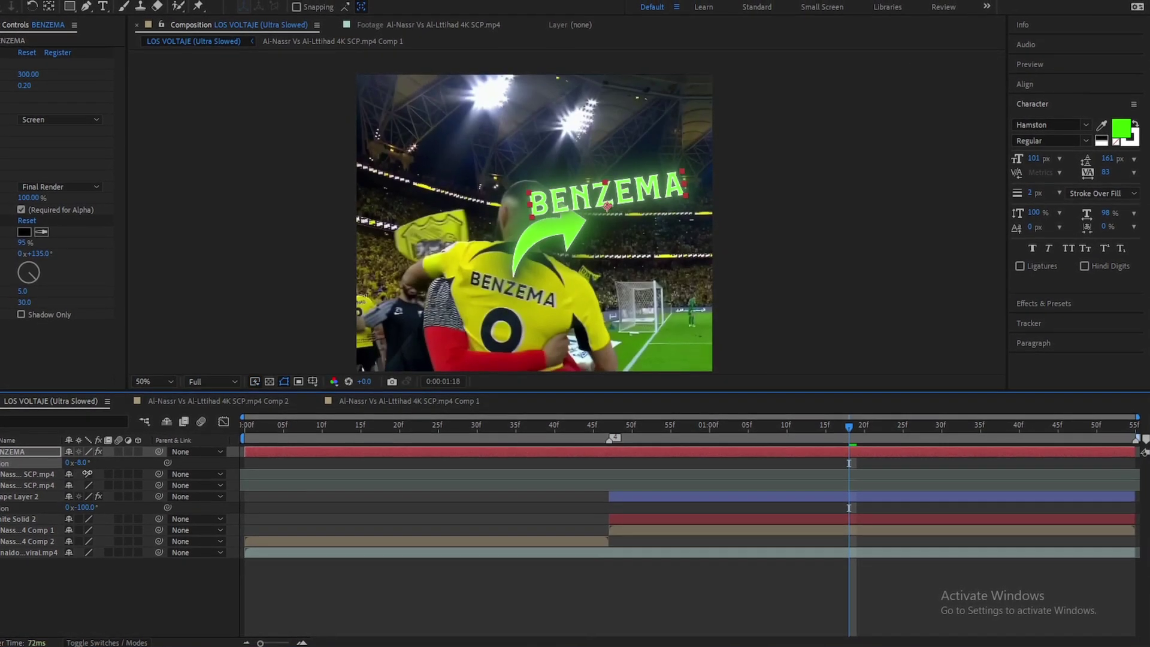
Set the BENZEMA text's font size to 69 px and place it beside the arrow's tip, at about 862, 454
double_click(537, 203)
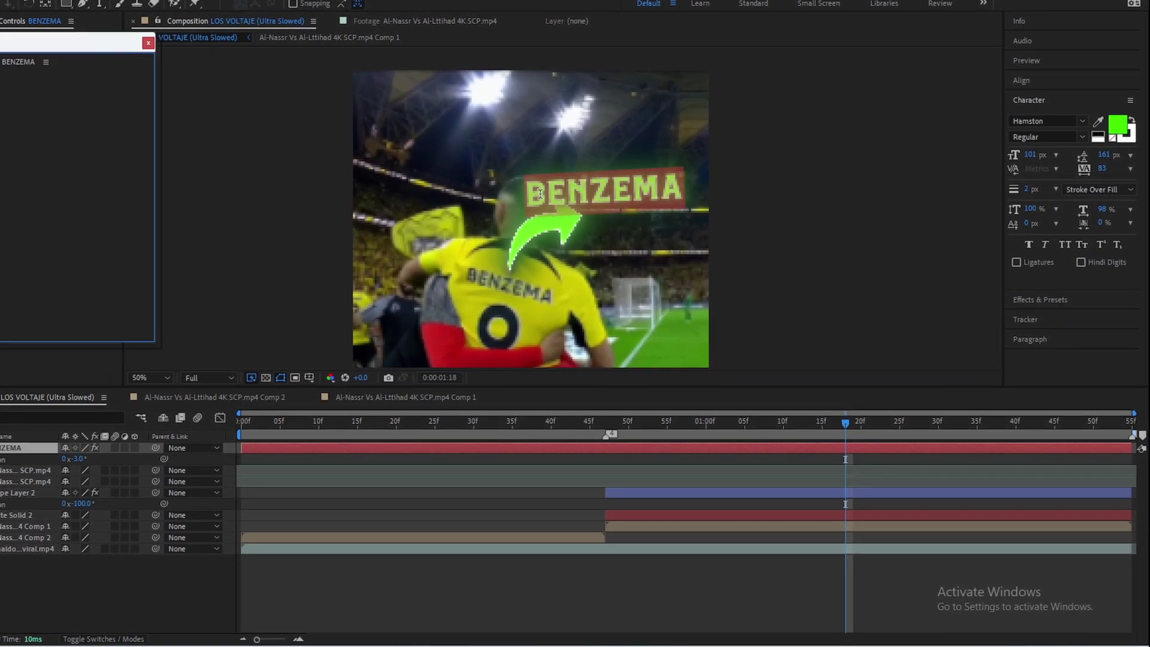
drag(1036, 161, 1014, 156)
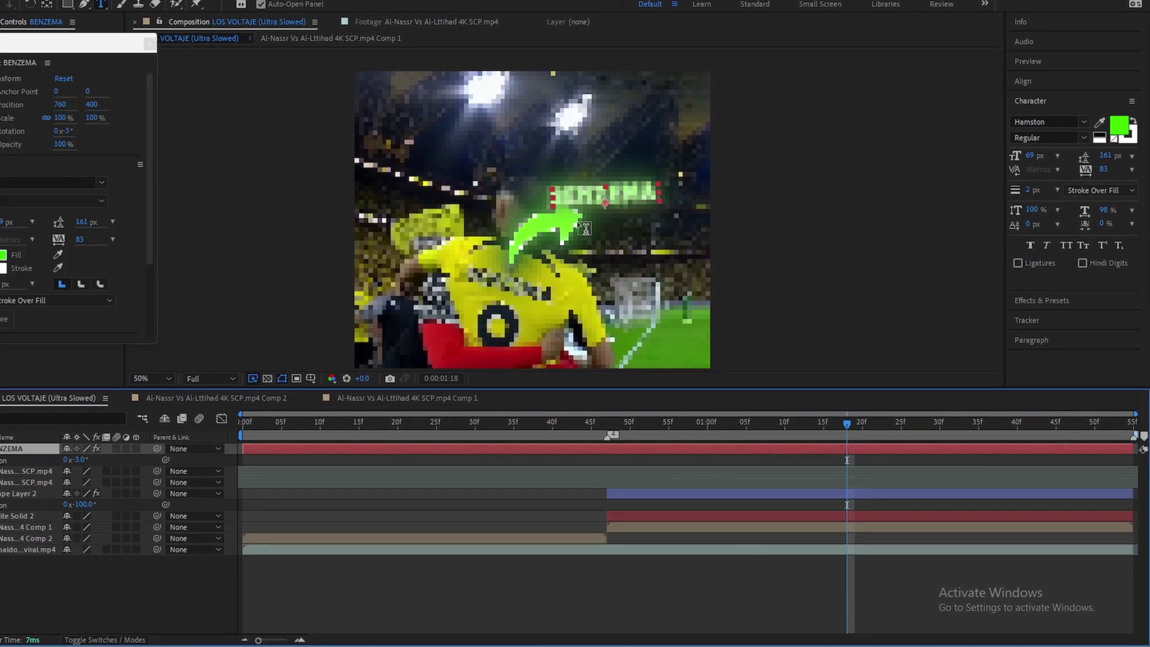
drag(607, 207, 641, 227)
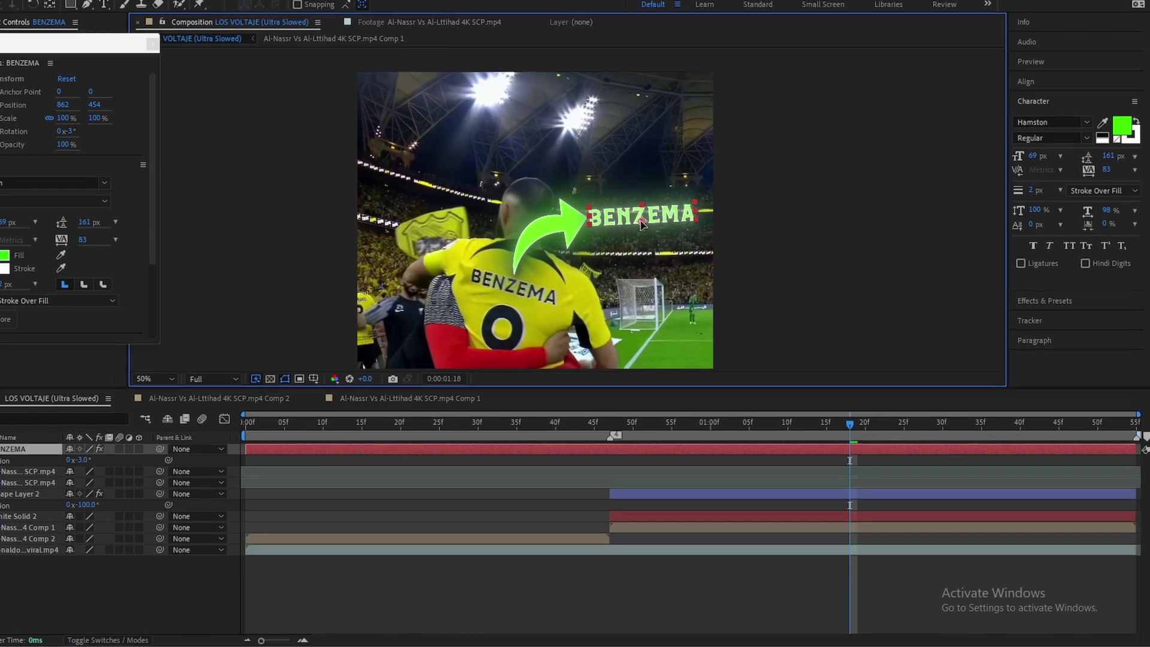
click(711, 595)
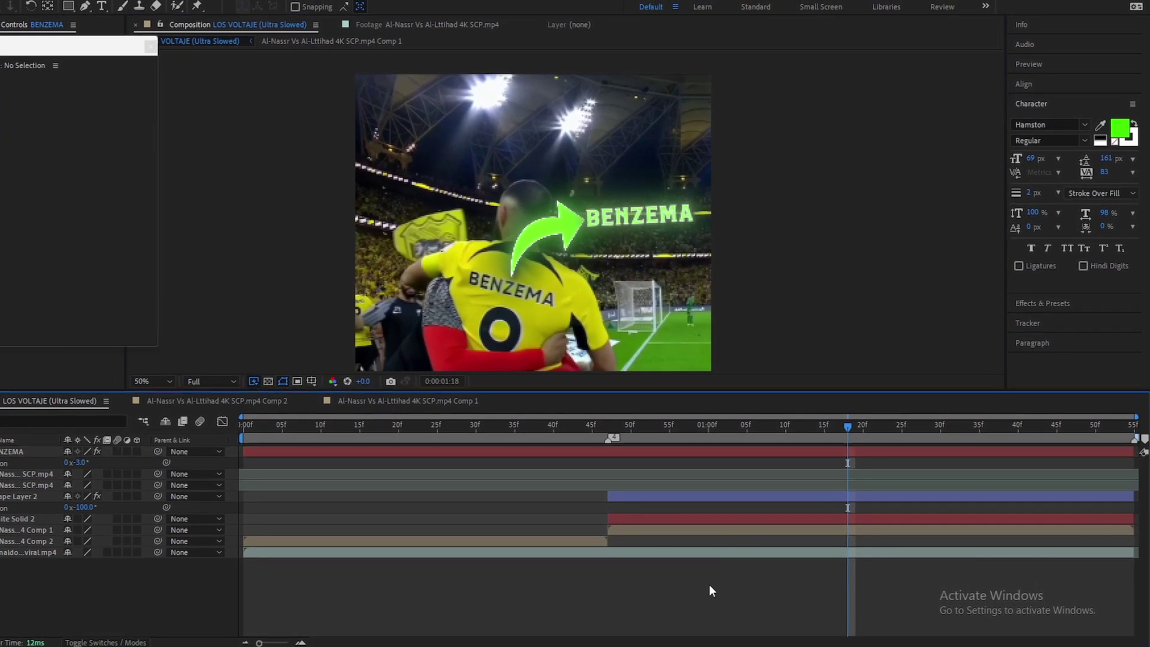
Trim the BENZEMA text layer to start at frame 47 by splitting it there and deleting the earlier part
click(608, 426)
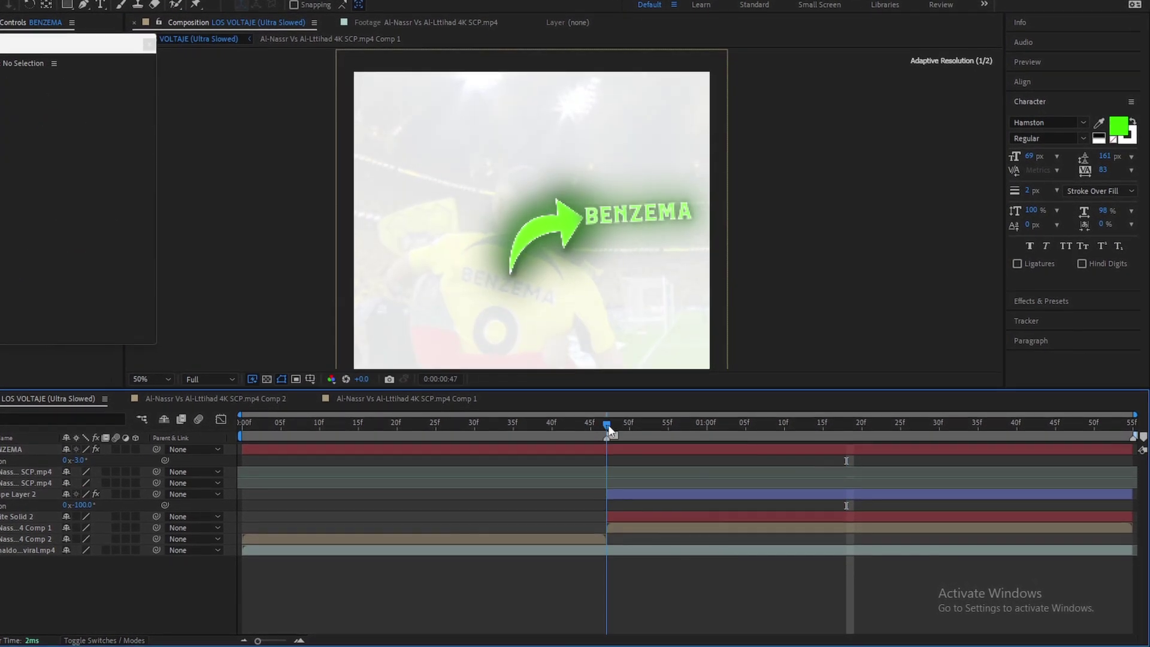
click(623, 452)
key(ctrl+shift+d)
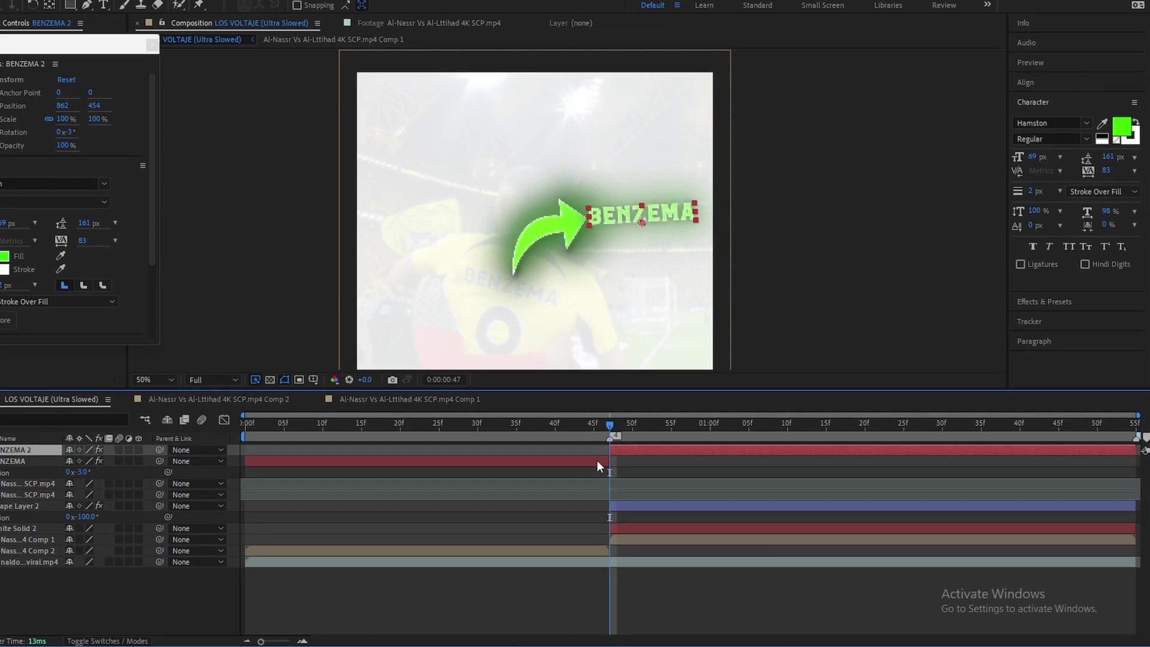
click(597, 461)
key(Delete)
Place the BENZEMA text and green arrow layers beneath White Solid 2 in the layer stack
click(643, 452)
shift+click(639, 482)
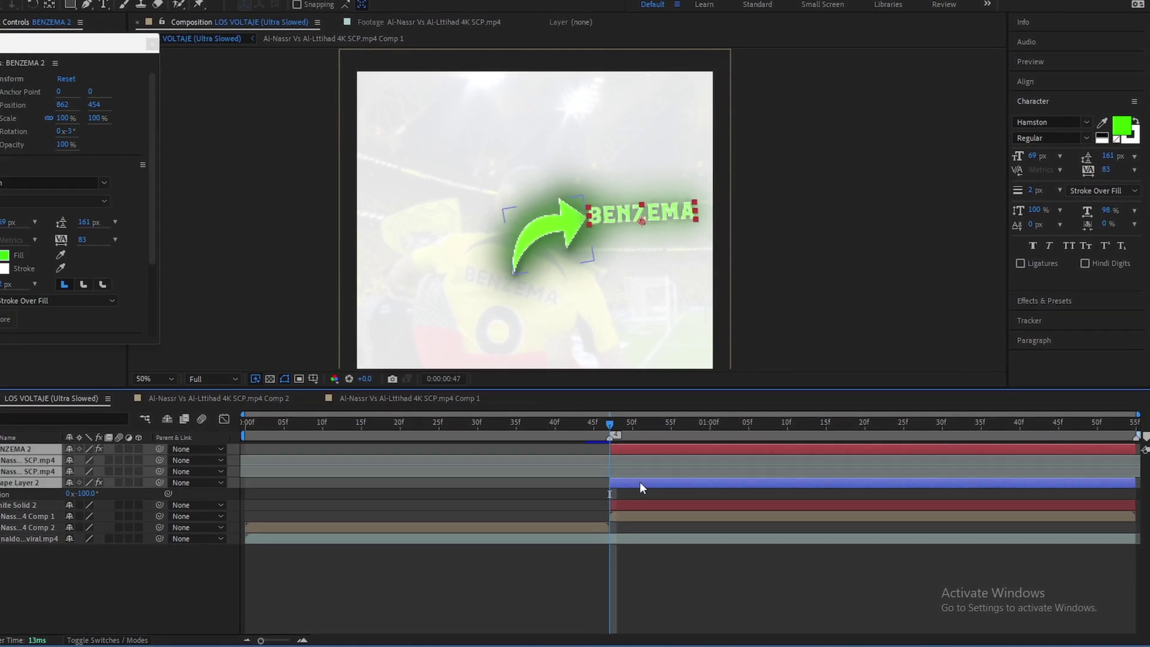
click(519, 559)
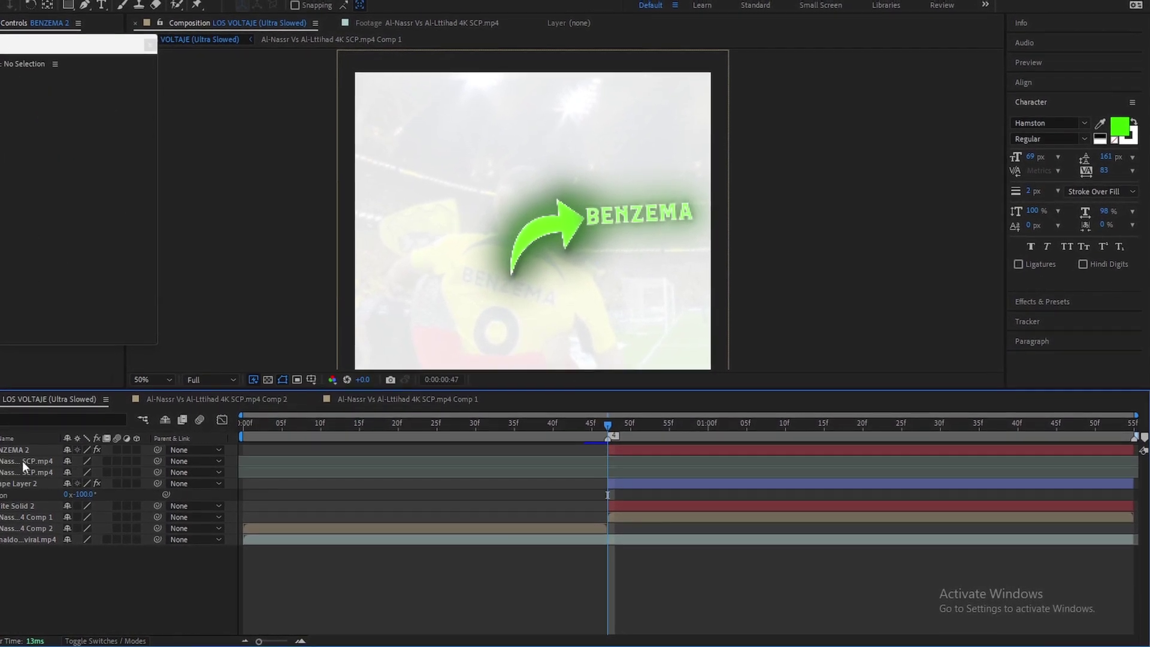
drag(23, 449, 54, 512)
Parent the BENZEMA text and arrow layers to the second clip's Comp 1 layer
shift+click(51, 482)
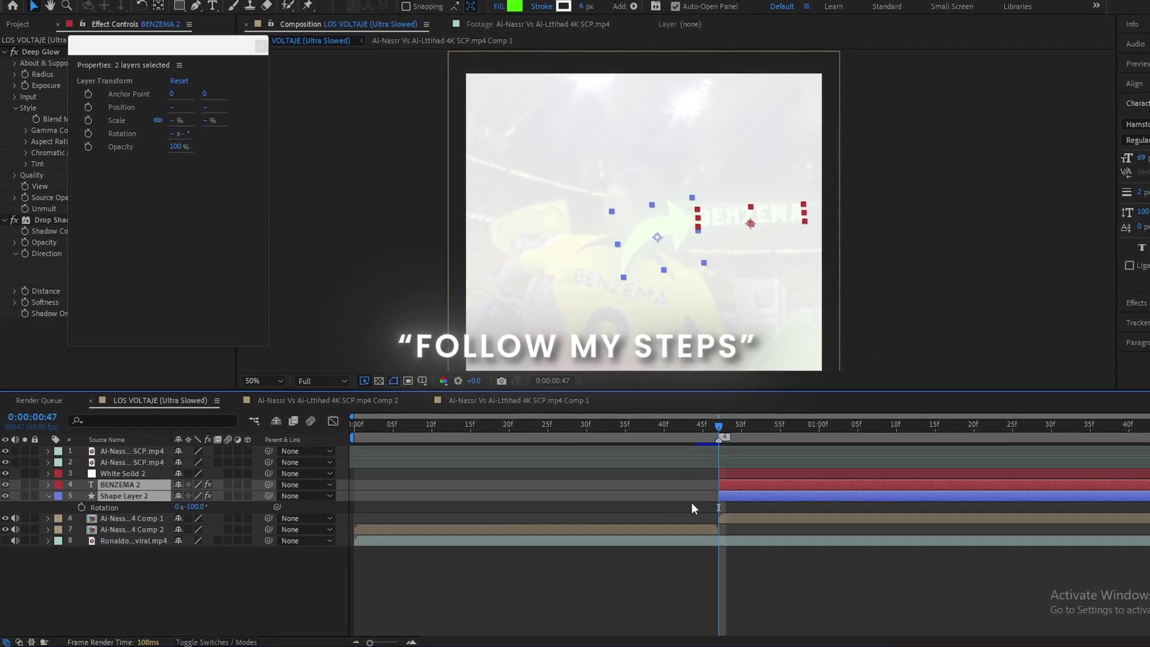
drag(269, 495, 116, 520)
click(249, 589)
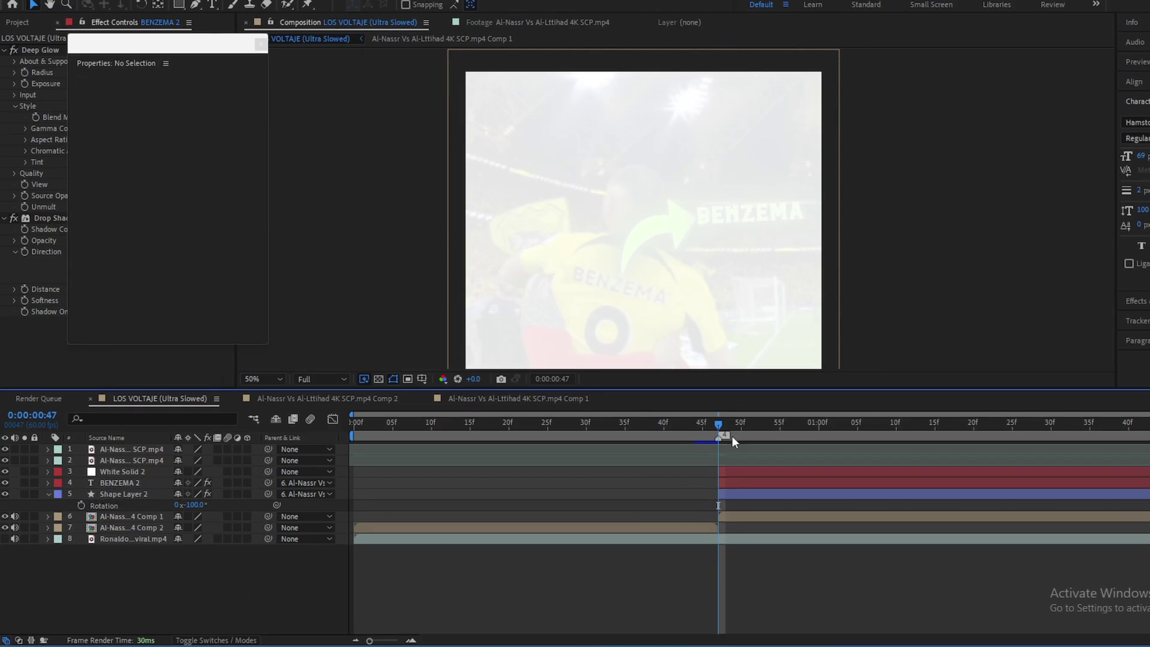
Preview the transition into the second clip and return to frame 47
click(709, 424)
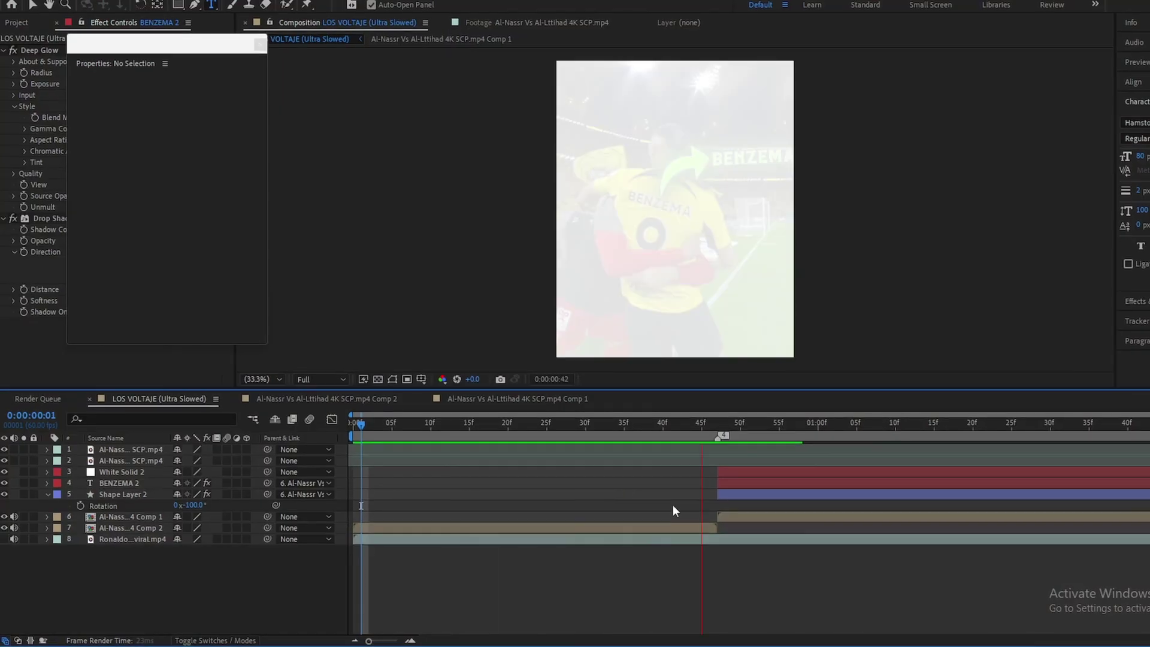
drag(736, 426, 522, 426)
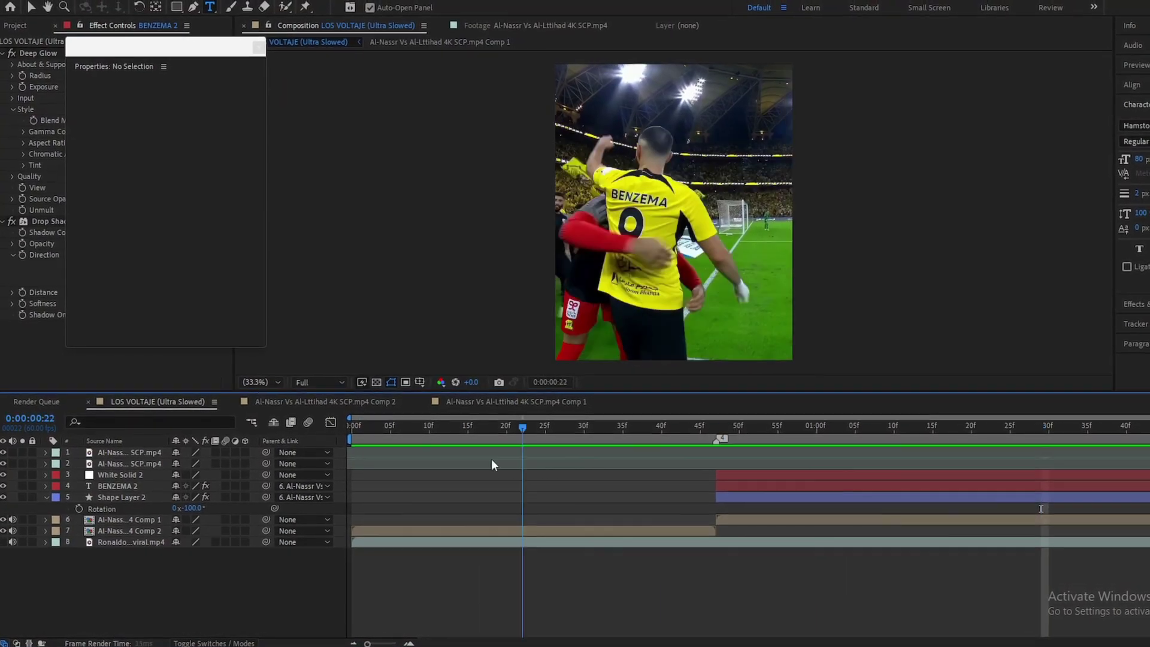
drag(355, 487, 716, 477)
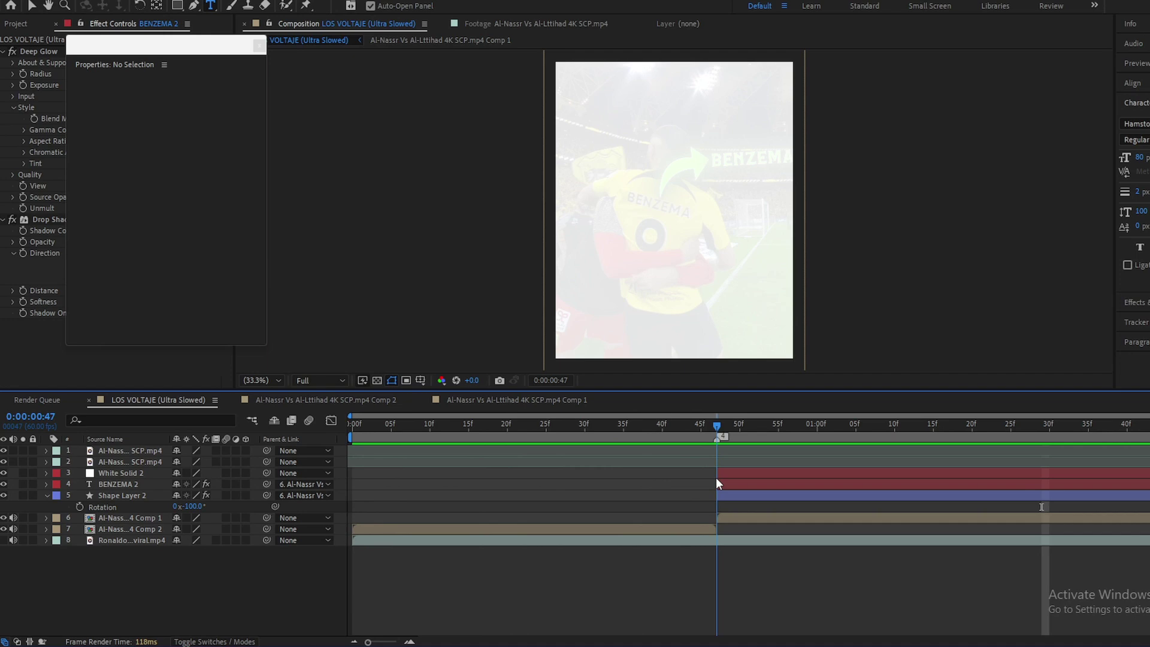
Add an adjustment layer directly above White Solid 2 and trim it to start at frame 47
right_click(180, 603)
mouse_move(233, 438)
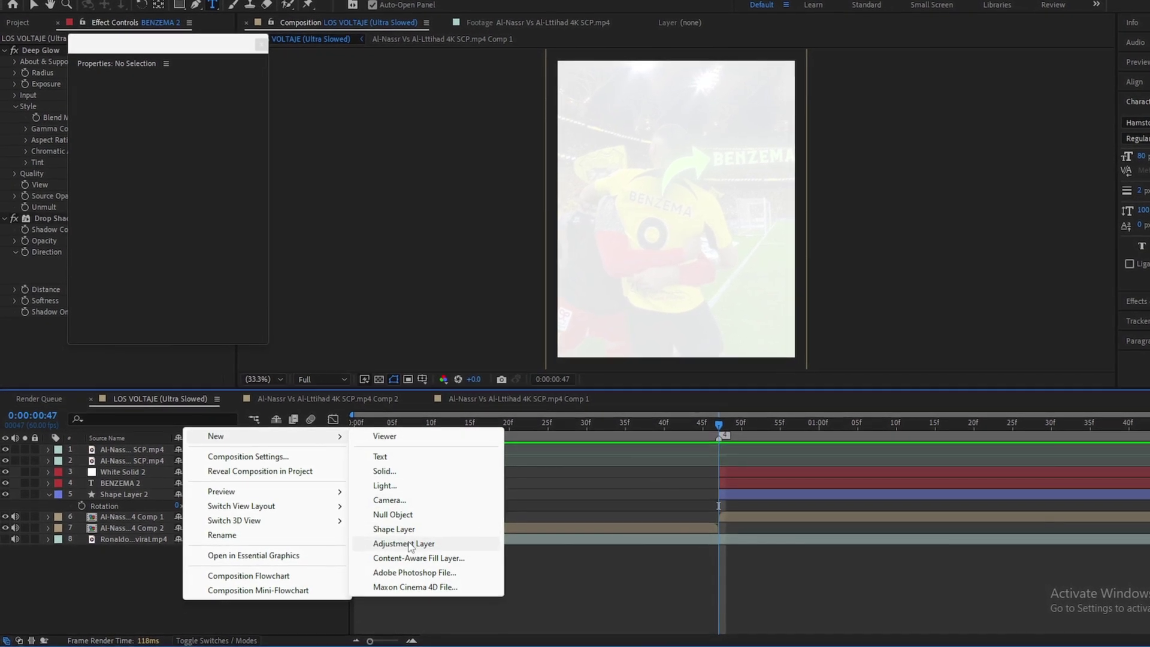
click(413, 541)
drag(127, 448, 159, 490)
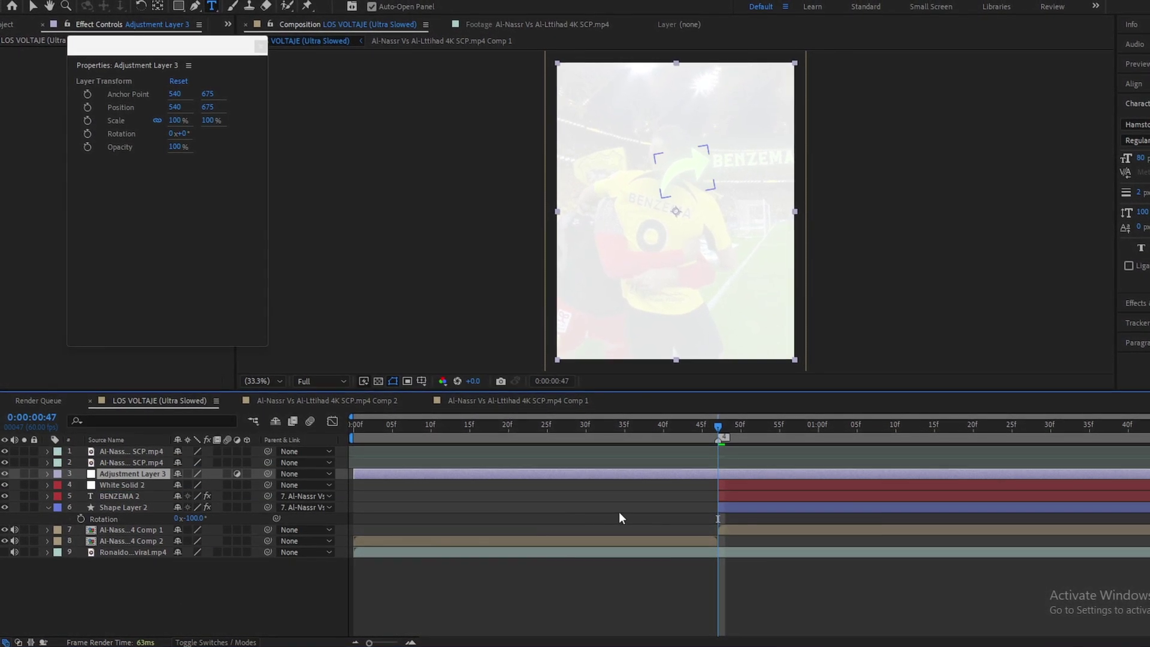
key(ctrl+shift+d)
click(685, 484)
key(Delete)
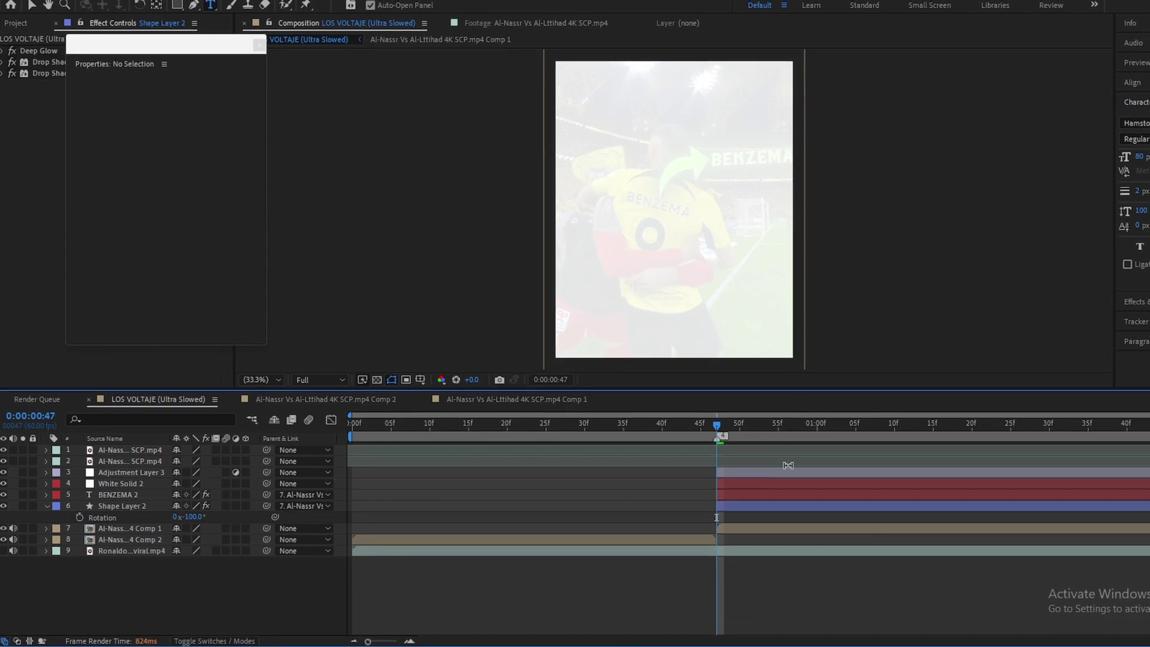
Find the Wiggle - position preset and apply it to the new adjustment layer
click(705, 517)
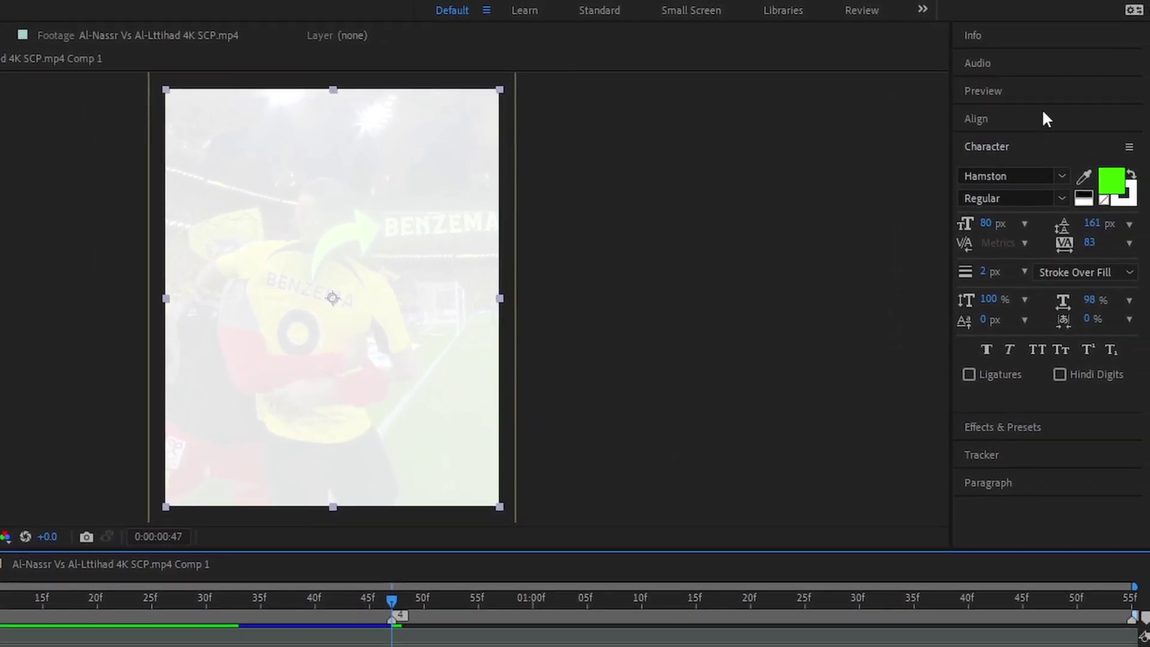
click(997, 422)
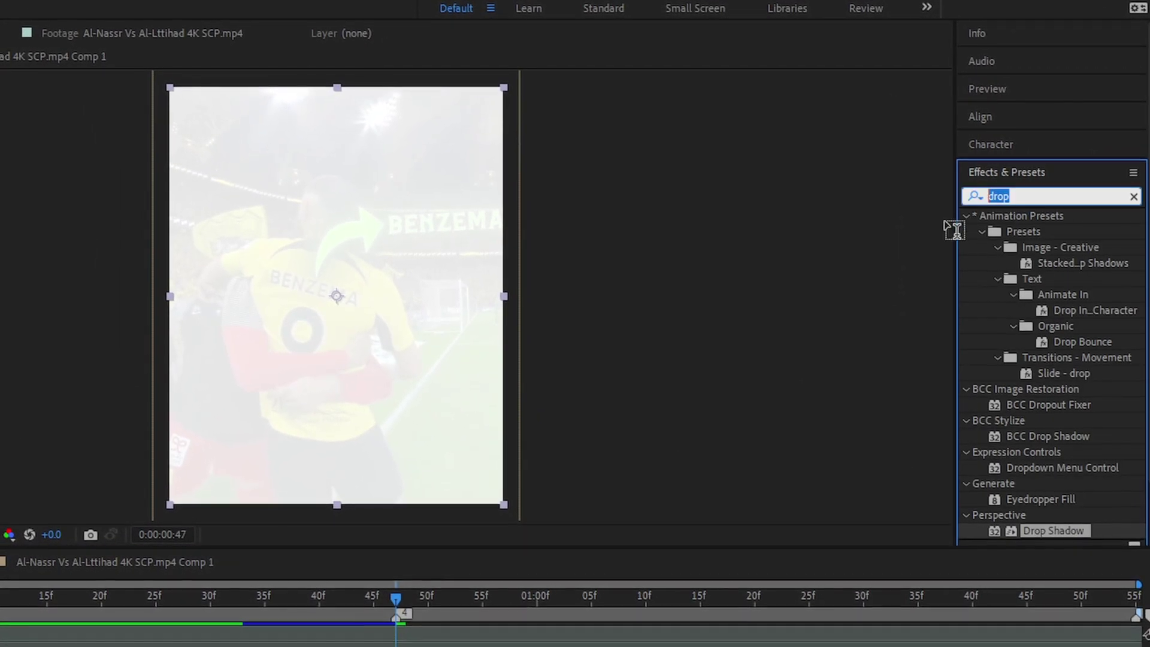
text(wigg)
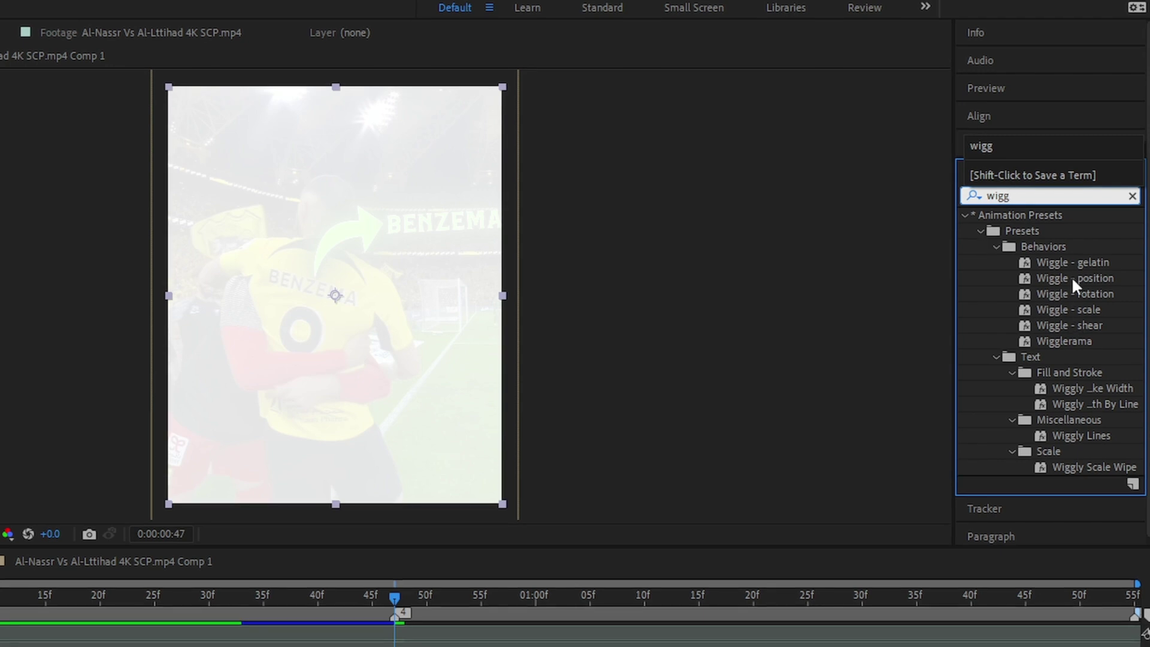
drag(1073, 279, 597, 570)
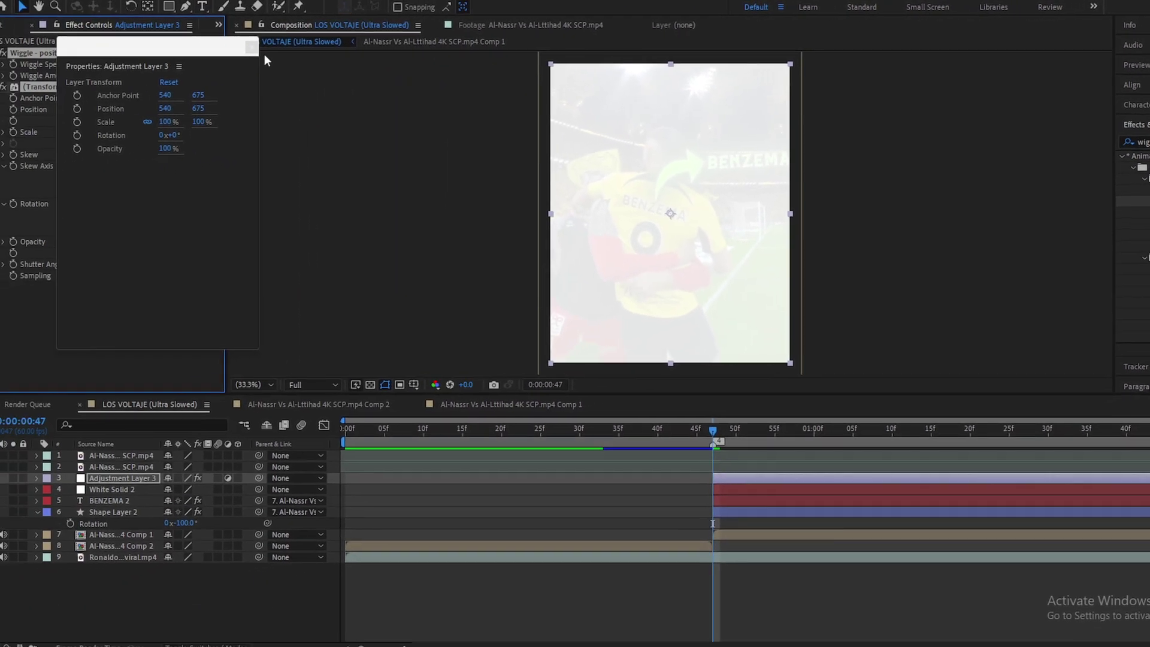
Set the adjustment layer's Wiggle Amount to 12 pixels and Wiggle Speed to 6 wigs/sec
click(251, 47)
click(119, 76)
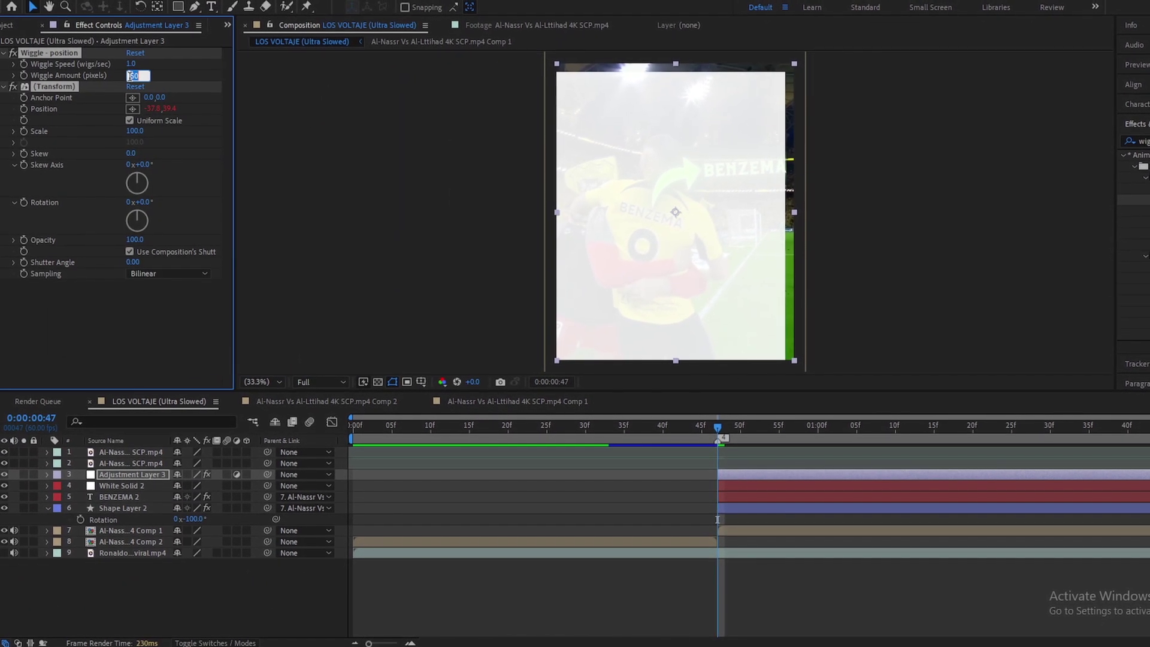
text(12.)
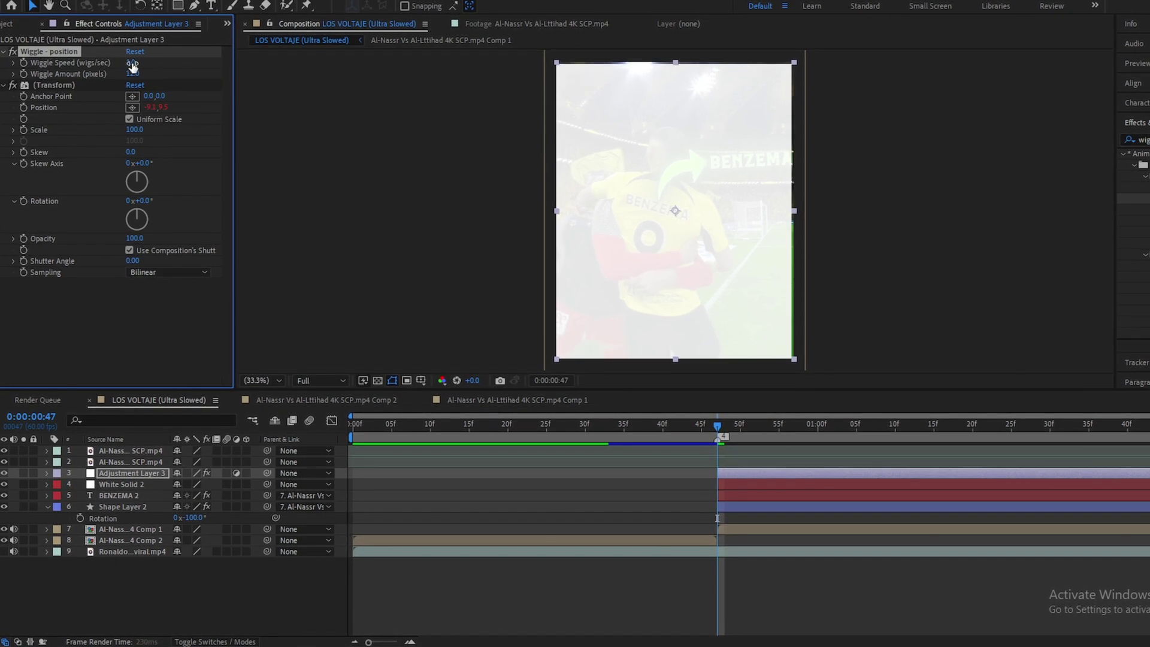
click(133, 62)
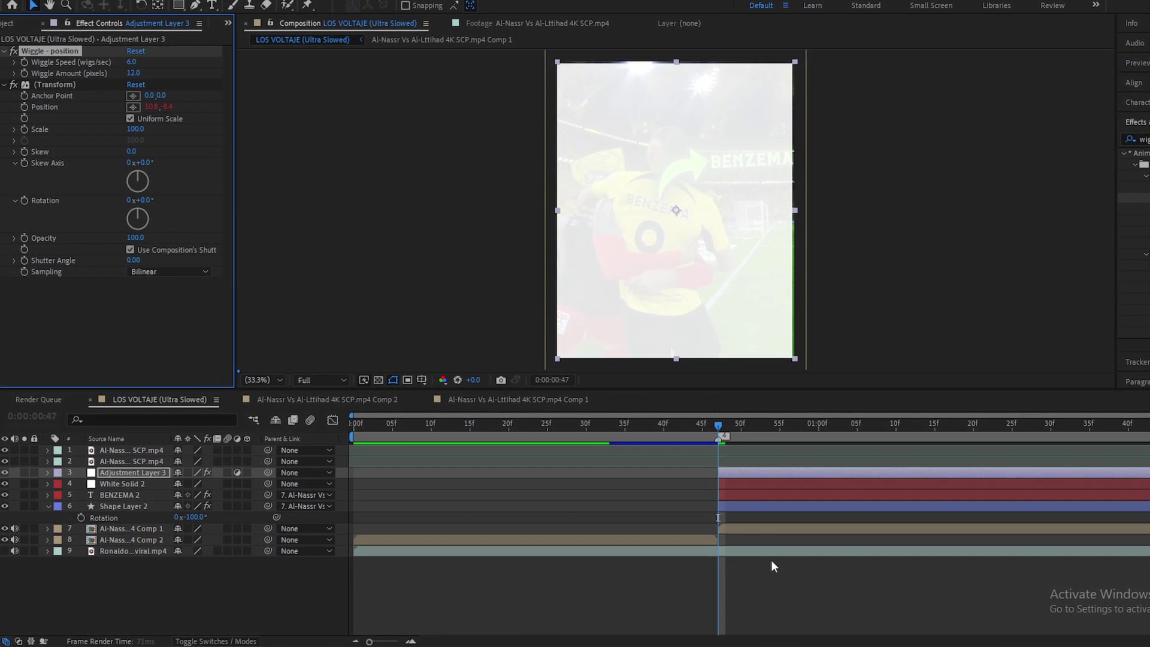
click(760, 579)
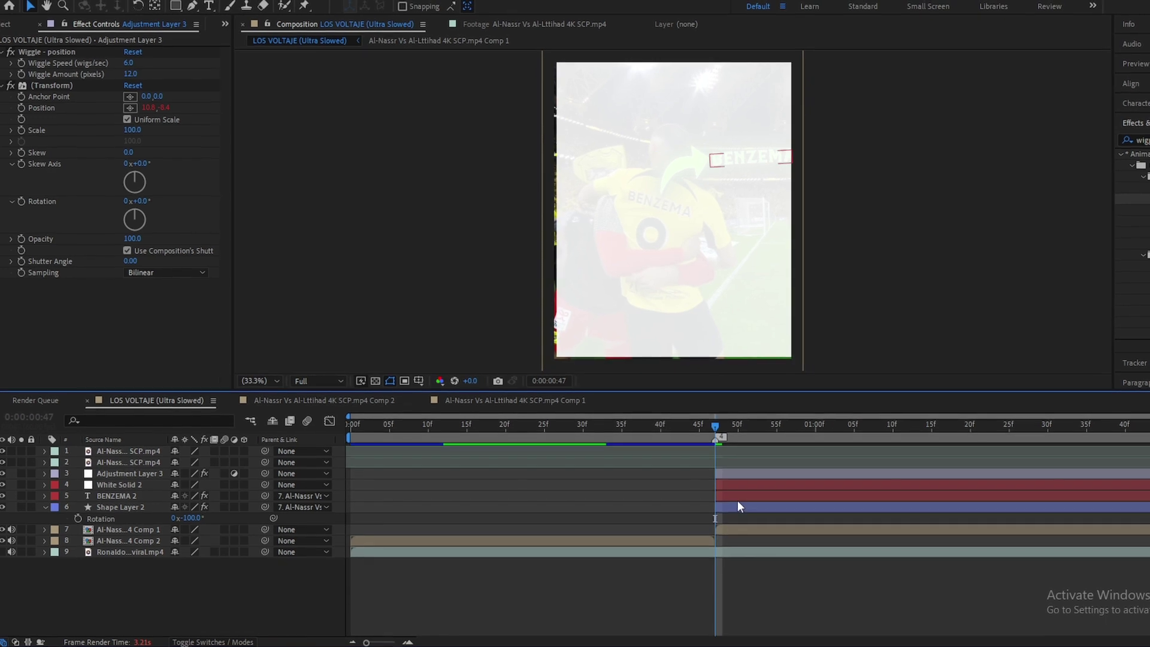
Scale White Solid 2 up to 110%
click(737, 496)
click(131, 484)
click(131, 483)
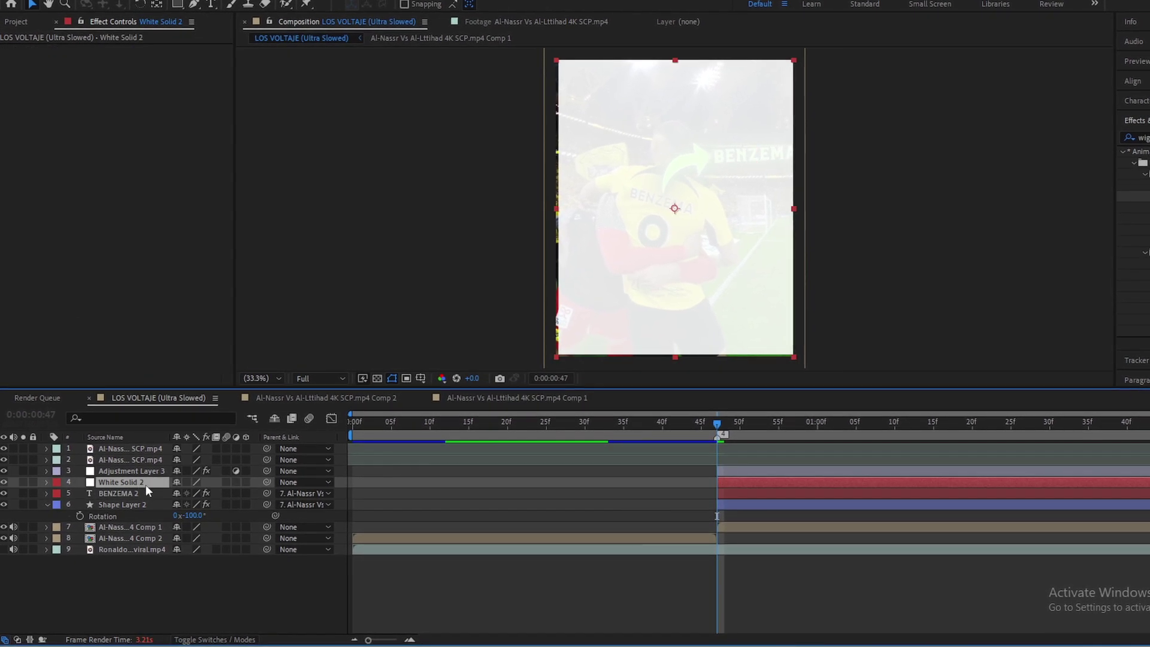
key(s)
click(217, 494)
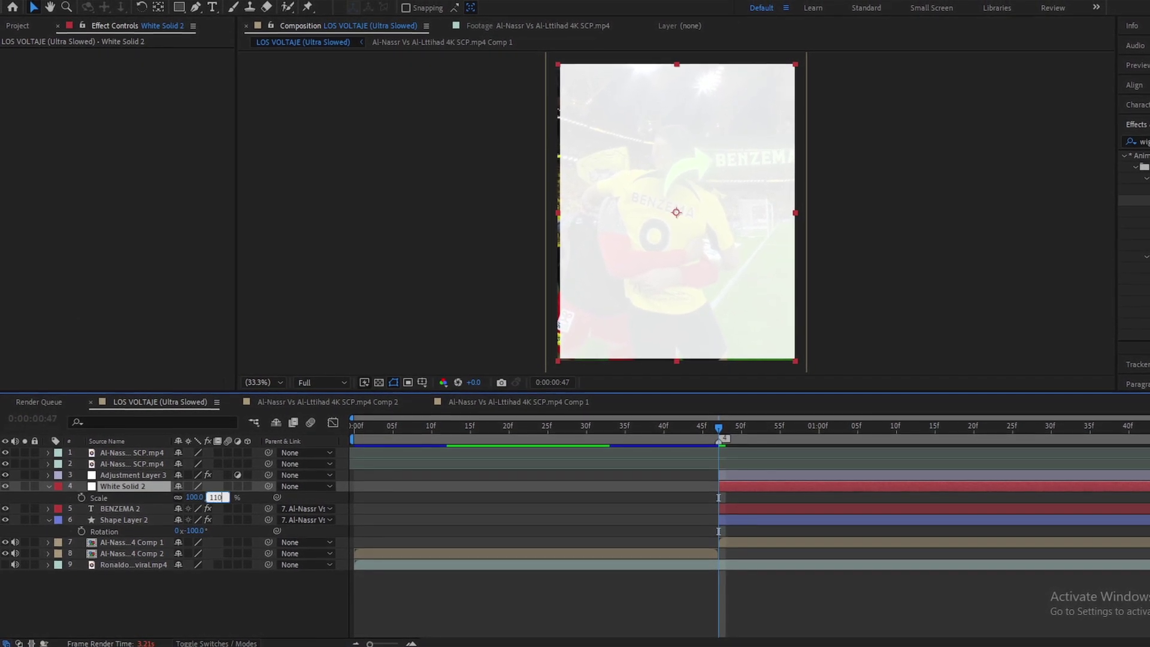
key(Return)
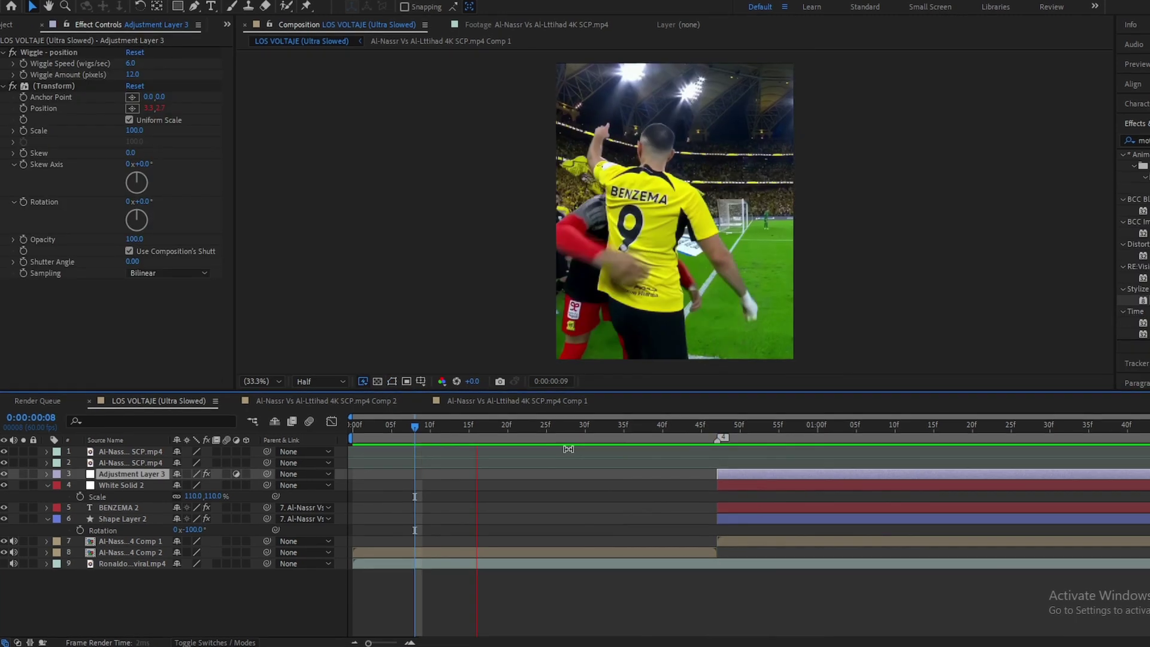
Preview the edit, return to frame 47, and collapse the Motion Tile settings of the Comp 1 layer
key(space)
drag(743, 427, 715, 438)
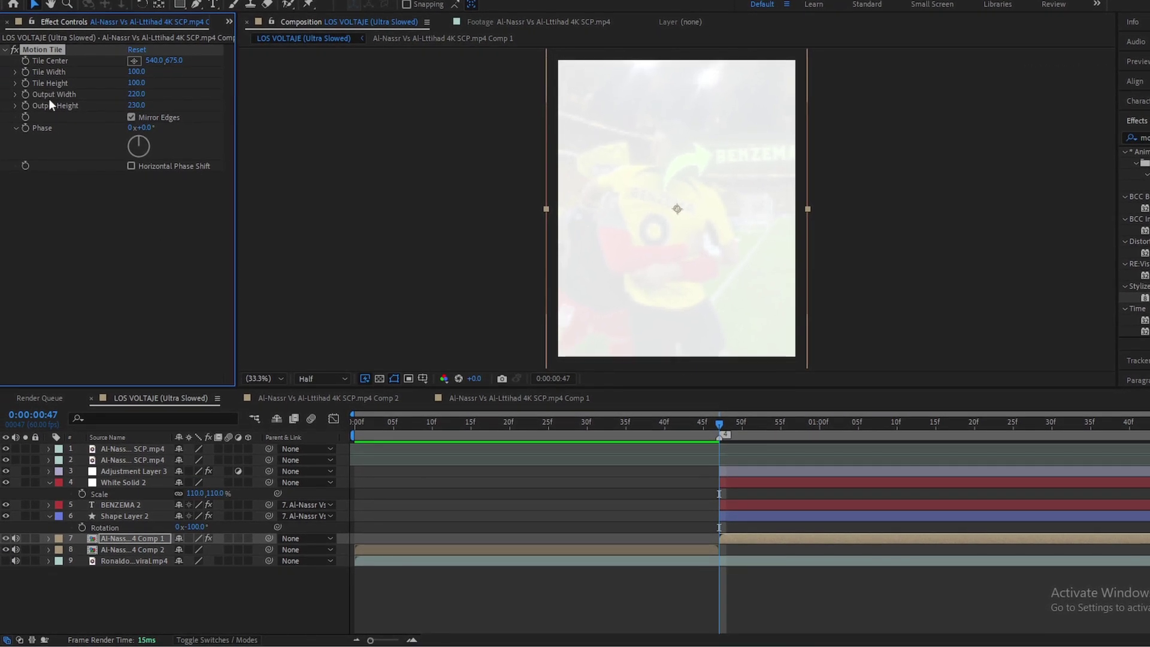
click(4, 52)
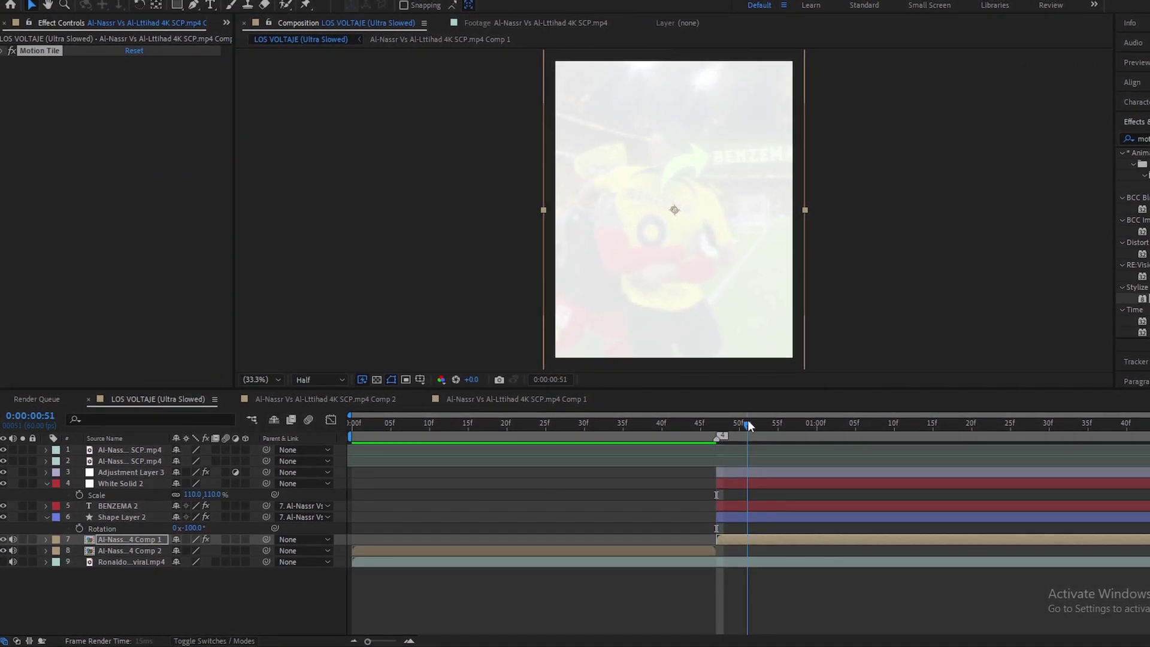